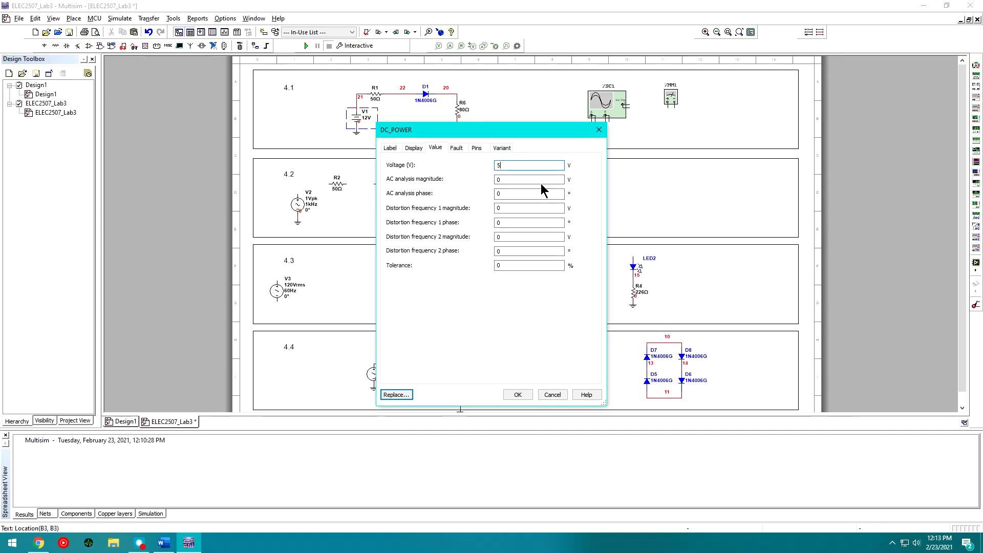
Step: Set the voltage of DC source V1 in circuit 4.1 to -5 V
key("BackSpace")
type("-6")
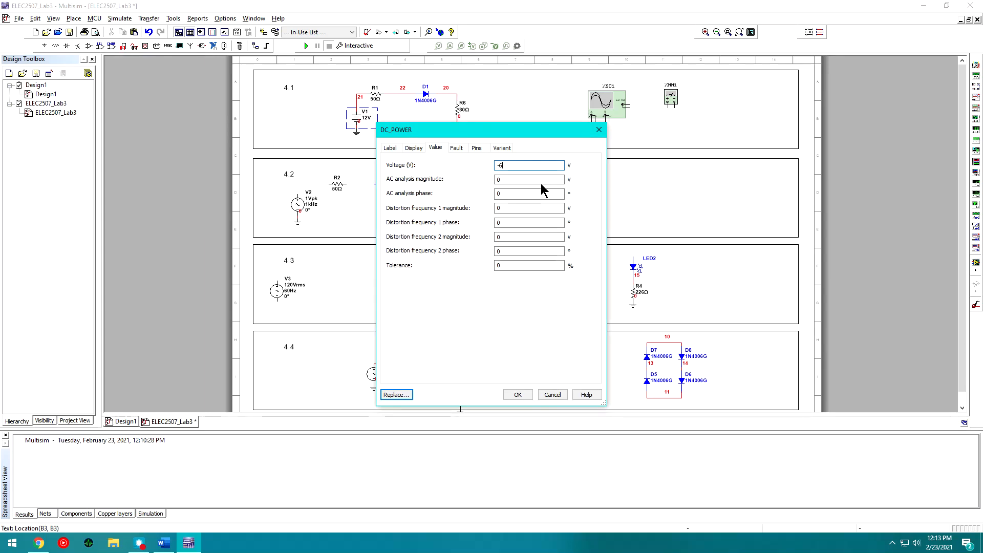
type("5")
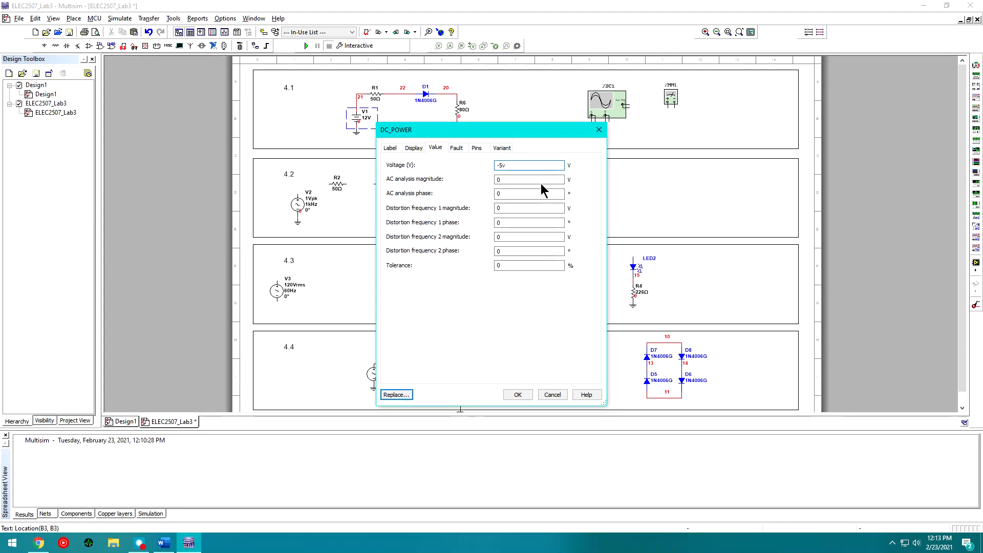
key("Return")
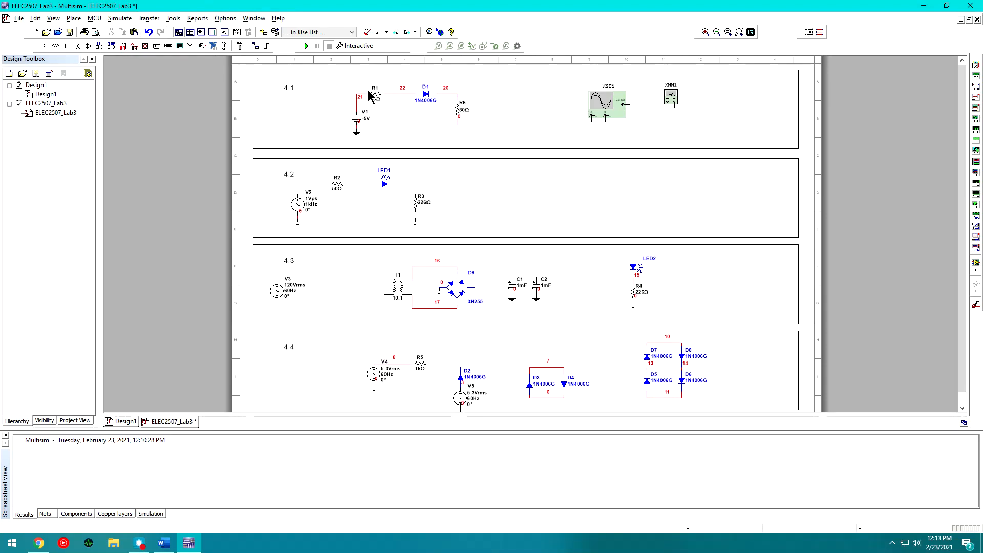
Step: Connect multimeter XMM1 across load resistor R6 and open its readout beside the circuit in voltage mode
left_click_drag(675, 103, 489, 113)
left_click(487, 108)
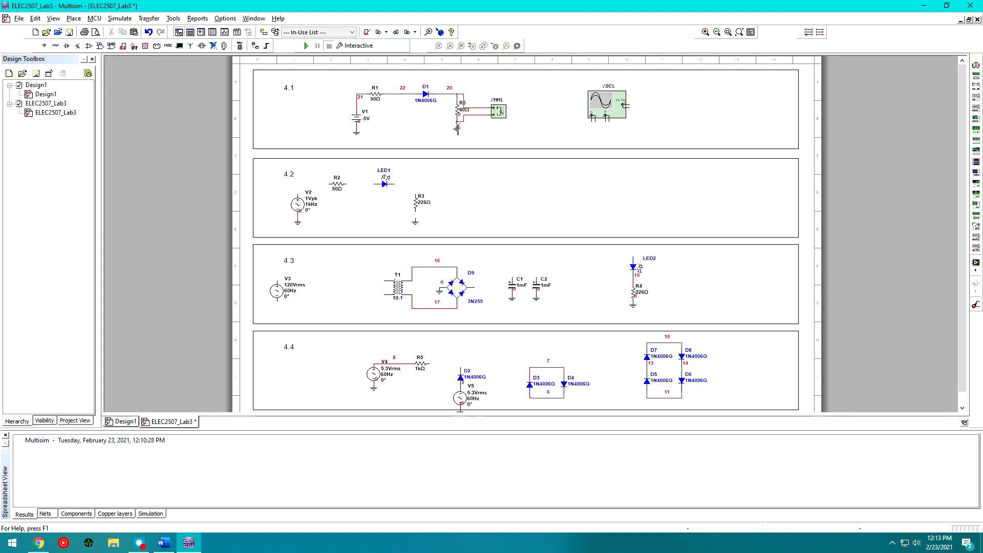
double_click(500, 117)
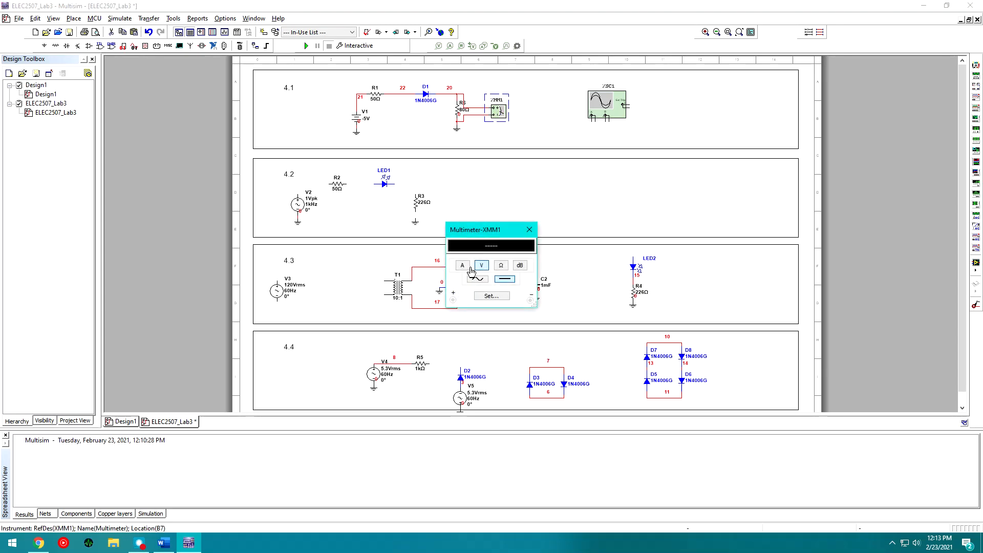
left_click_drag(492, 220, 607, 93)
left_click(580, 129)
Step: Run the simulation to measure the voltage across R6, keeping the XMM1 readout clear of the circuit
left_click(306, 46)
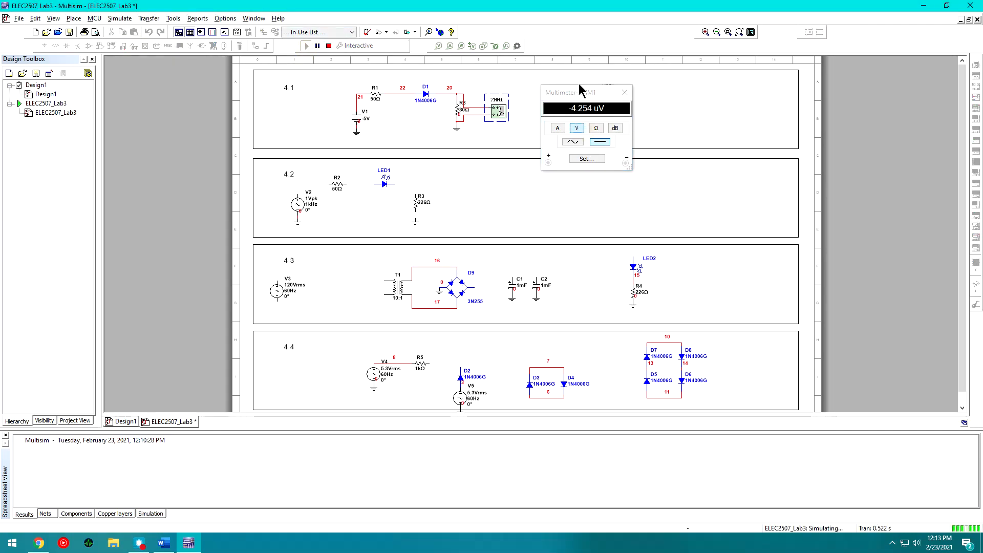
left_click_drag(581, 98, 625, 94)
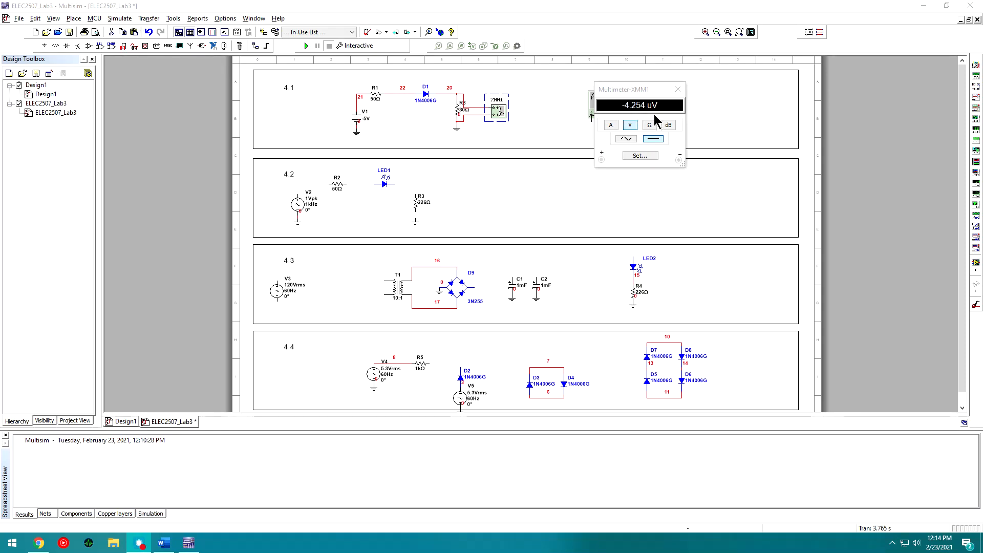
left_click_drag(634, 108, 646, 111)
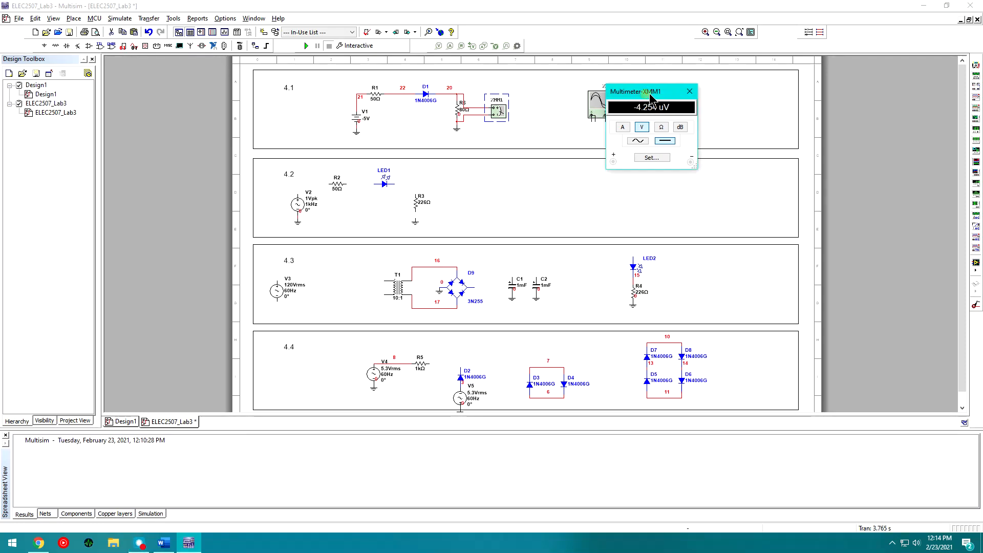
Step: Place a second multimeter across diode D1 and put its open readout beside the XMM1 readout
left_click(975, 69)
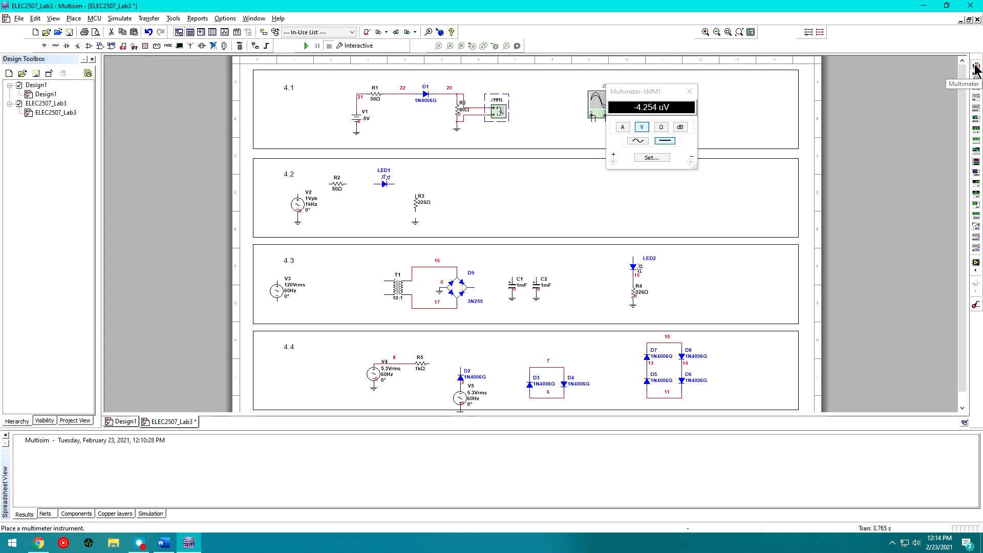
left_click(424, 88)
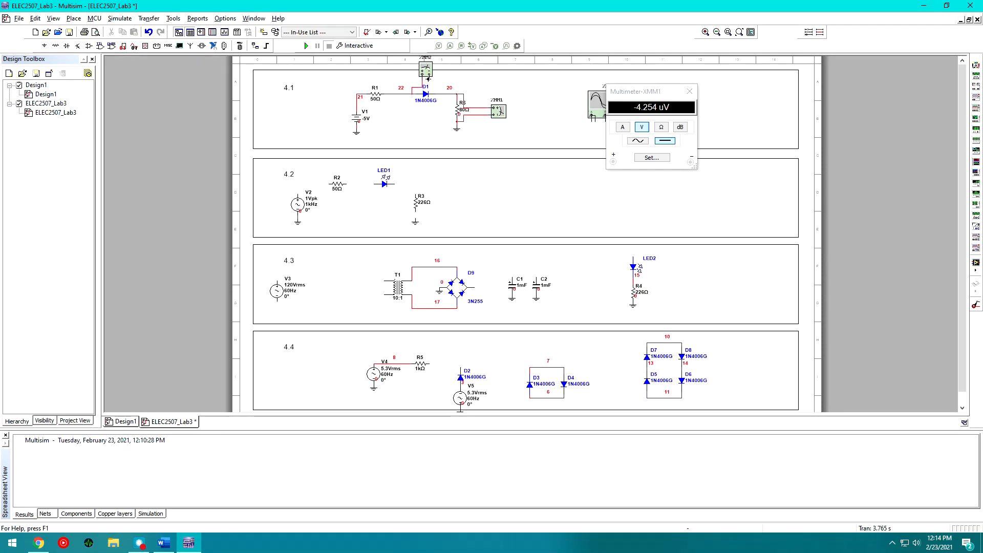
left_click(442, 94)
double_click(424, 69)
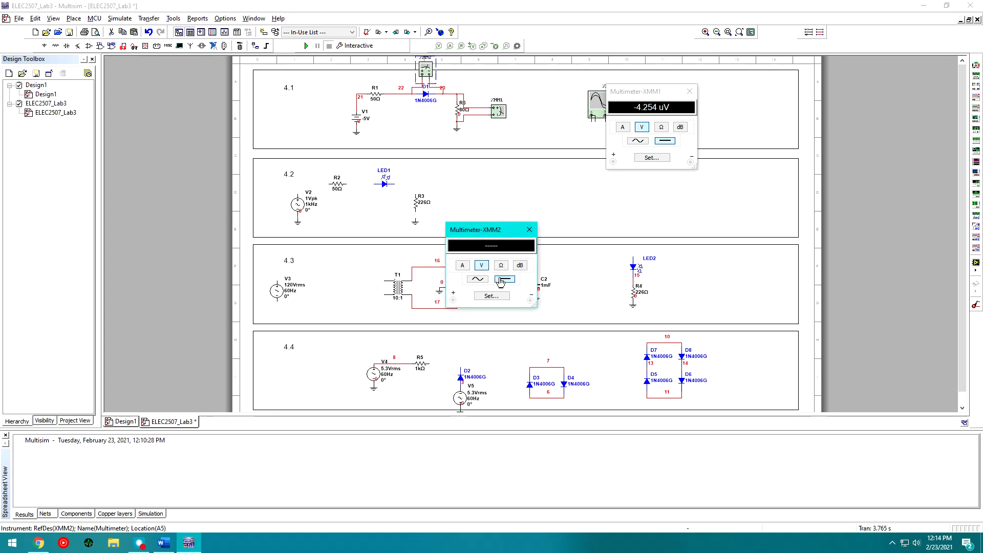
left_click_drag(499, 239, 568, 103)
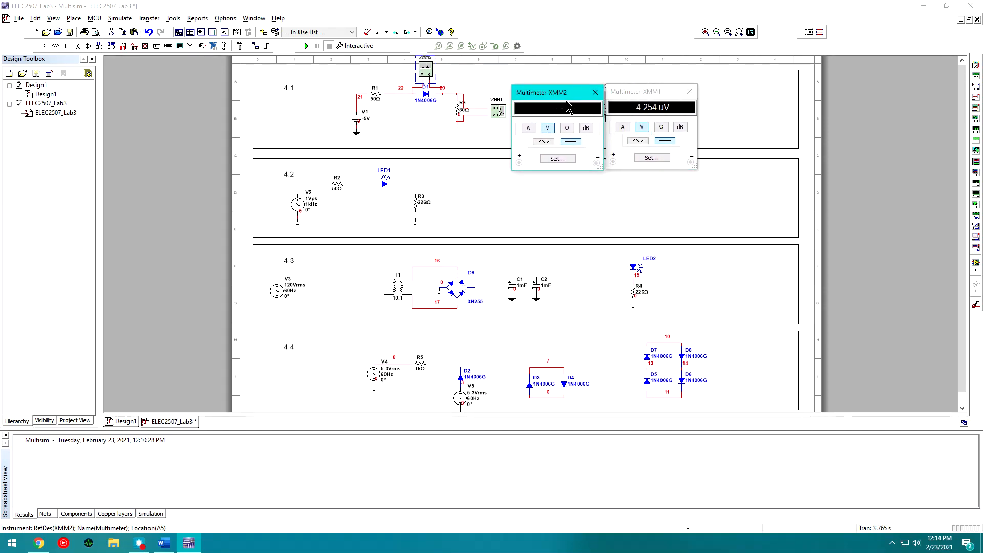
Step: Set the voltage of DC source V1 to -4 V
double_click(363, 118)
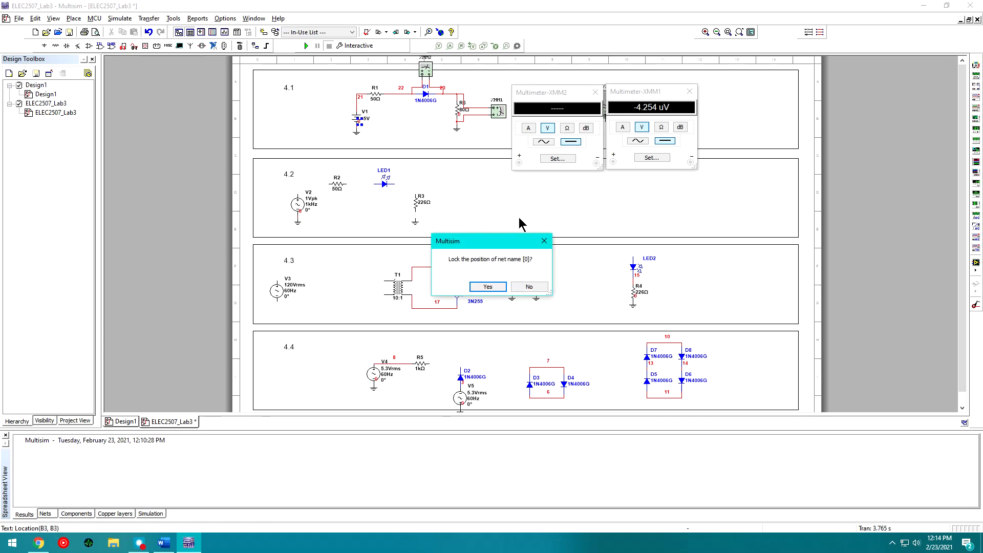
left_click(545, 240)
double_click(368, 123)
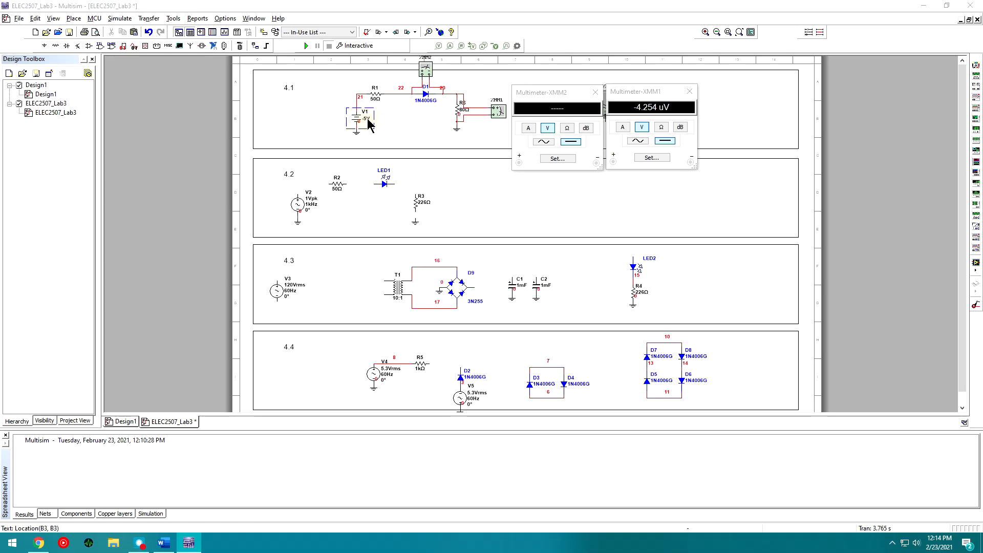
type("-4")
key("Return")
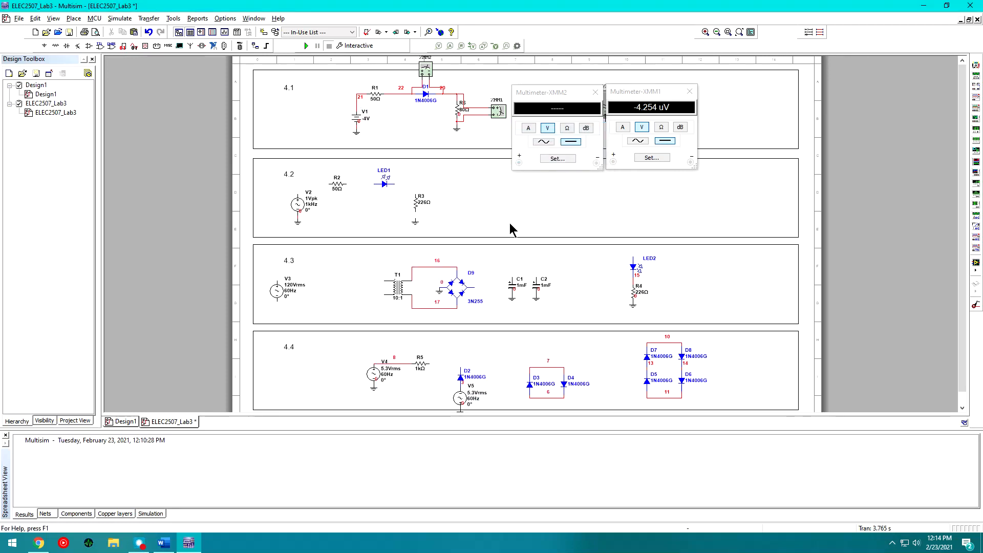
Step: Run the simulation to measure the diode and load voltages, and space the two multimeter readouts apart
left_click(306, 46)
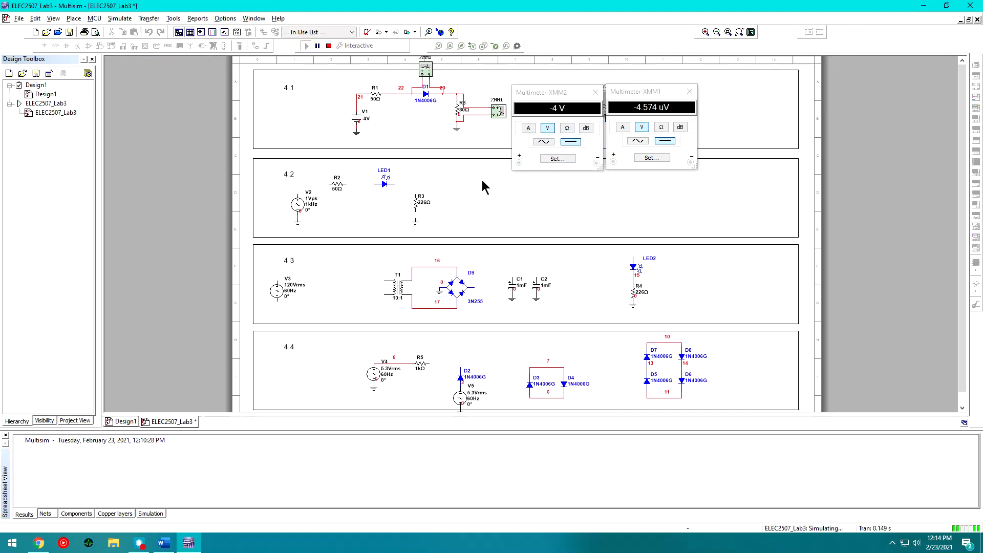
left_click(532, 163)
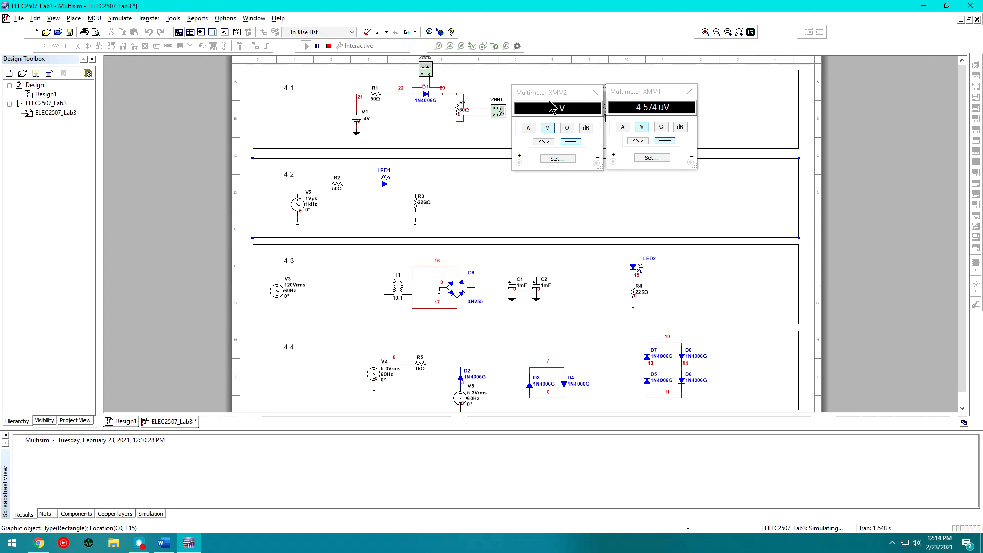
left_click_drag(536, 109, 534, 105)
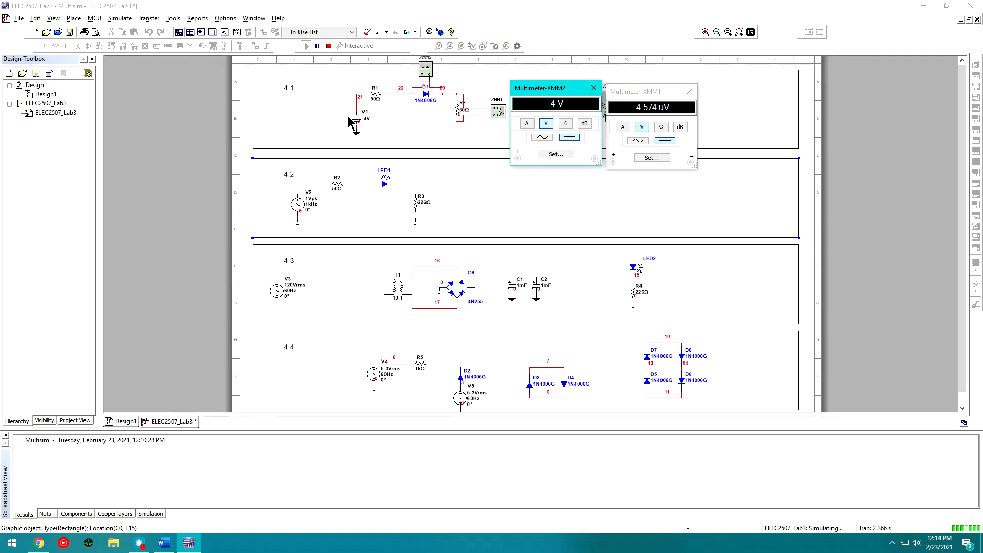
left_click_drag(360, 123, 362, 124)
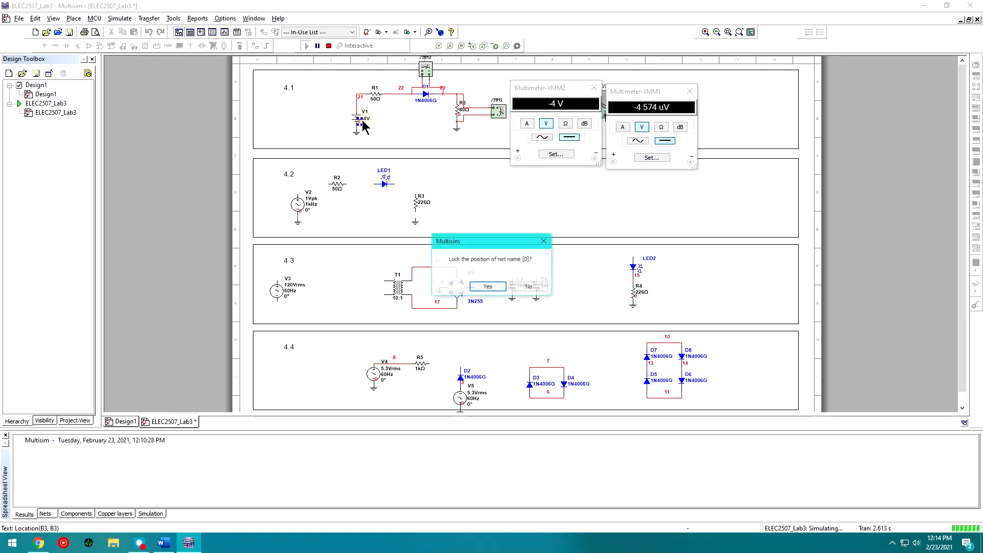
left_click(544, 241)
left_click_drag(648, 93, 658, 87)
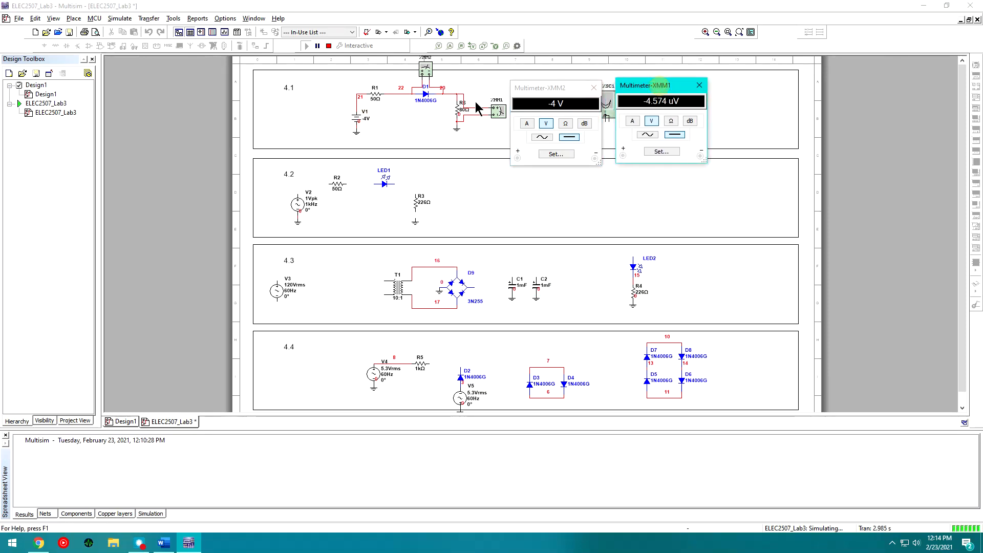
Step: Set the voltage of DC source V1 to -3 V and restart the simulation
double_click(365, 123)
left_click(526, 165)
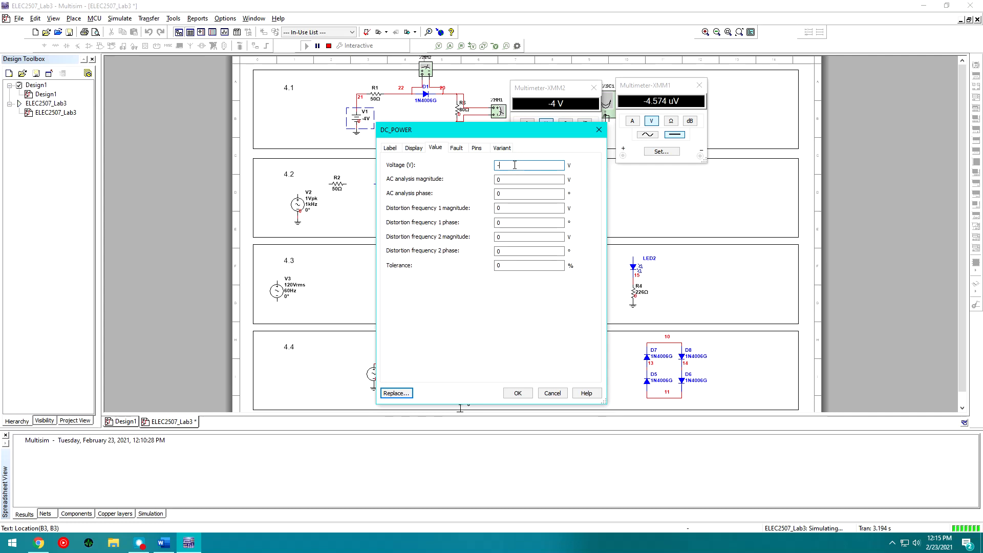
key("Return")
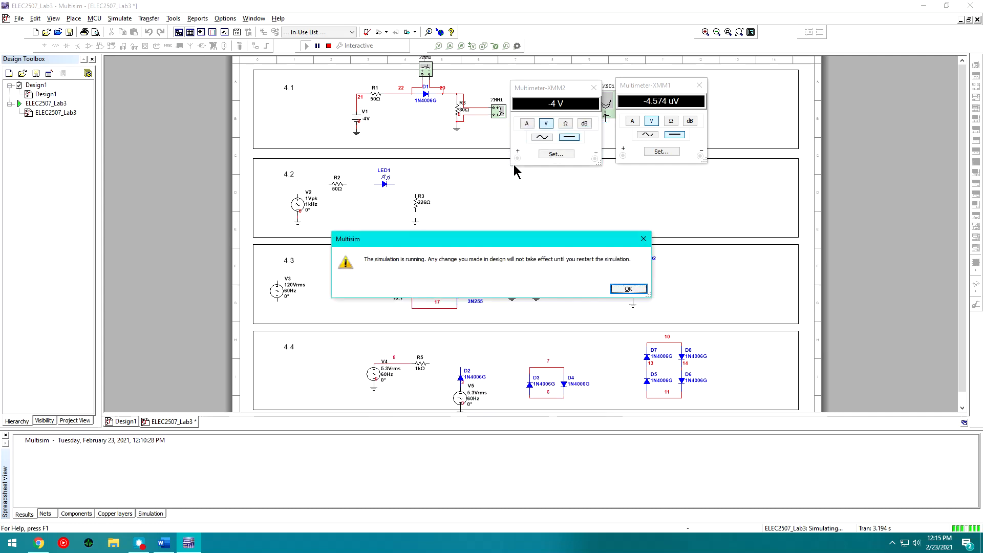
left_click(627, 288)
left_click(329, 45)
left_click(306, 46)
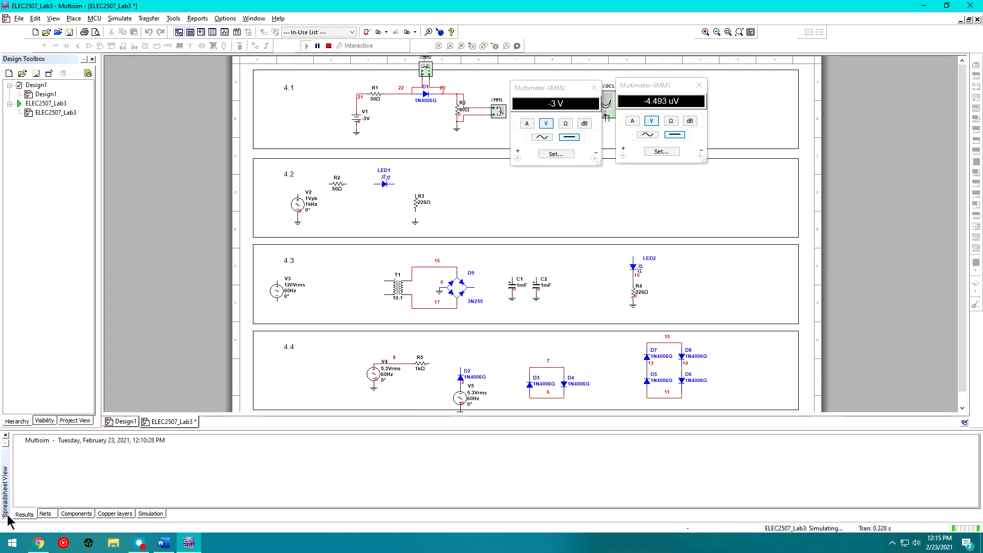
Step: Switch to Excel and create a blank workbook
left_click(11, 543)
type("excel")
key("Return")
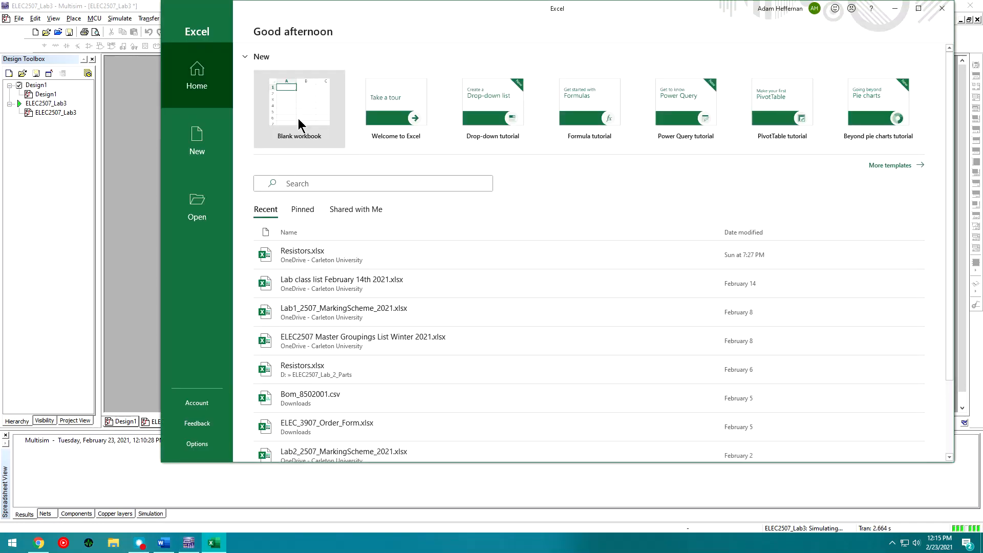
left_click(298, 119)
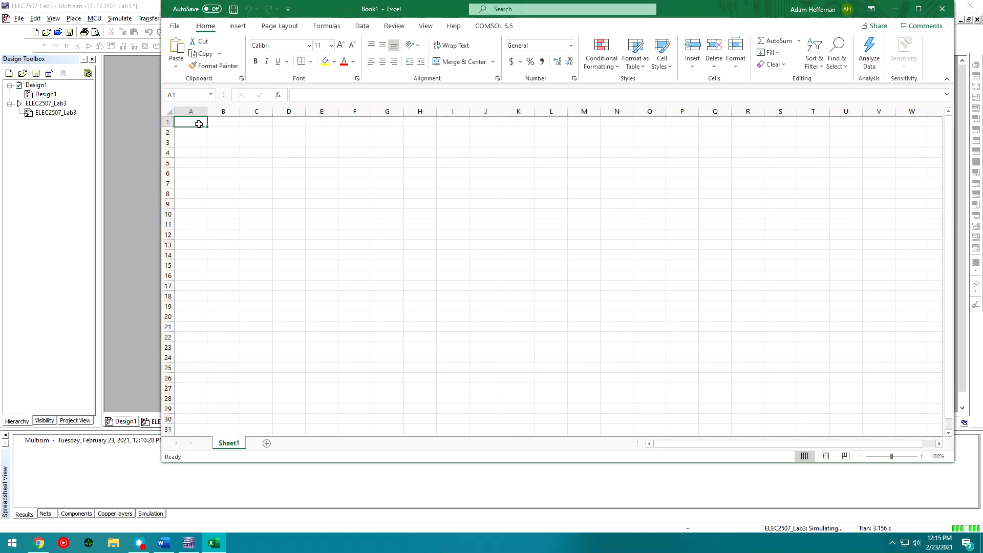
Step: Enter the column headings VL, VD, IL=ID and Rd in cells A1 to D1
type("Vl")
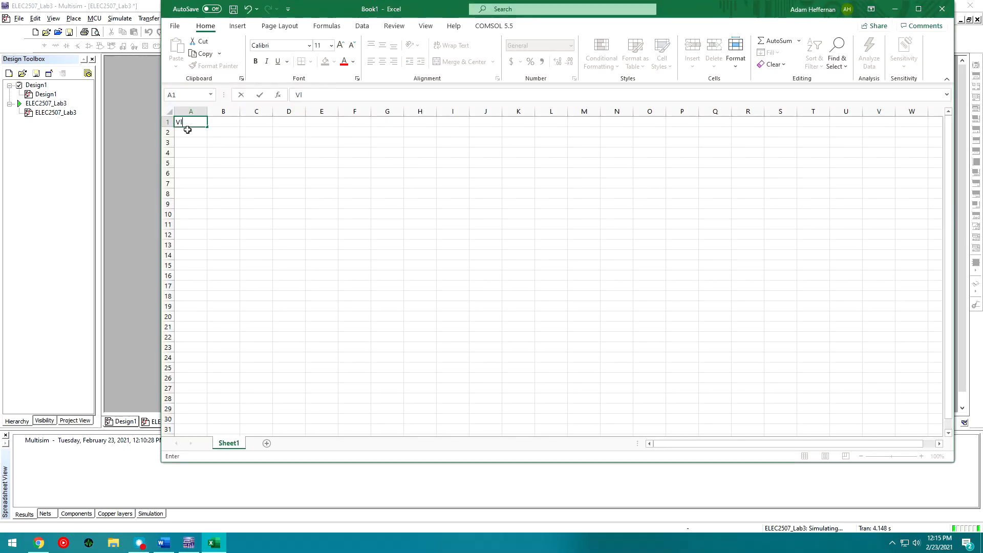
key("BackSpace")
type("L")
key("Tab")
type("Vd")
type("D")
key("Tab")
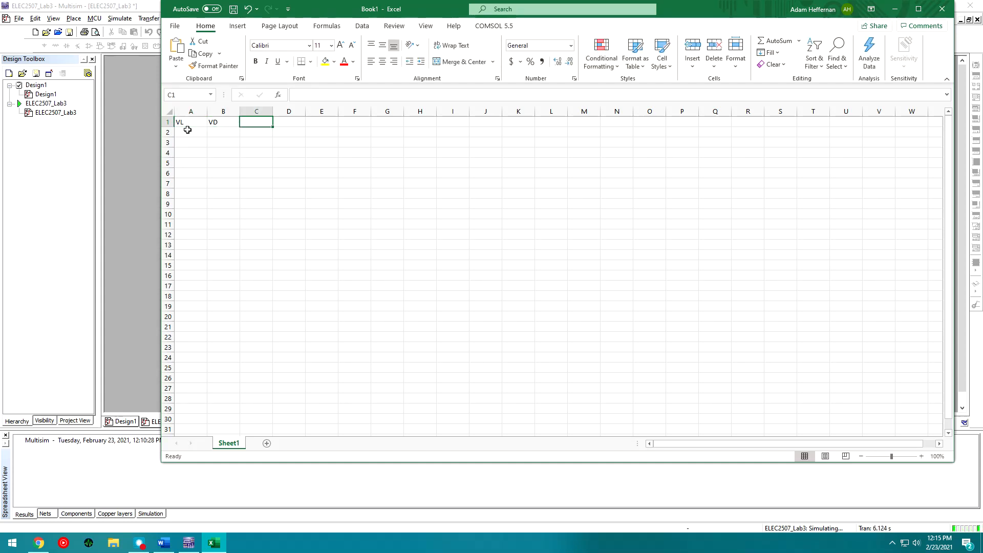
type("I=")
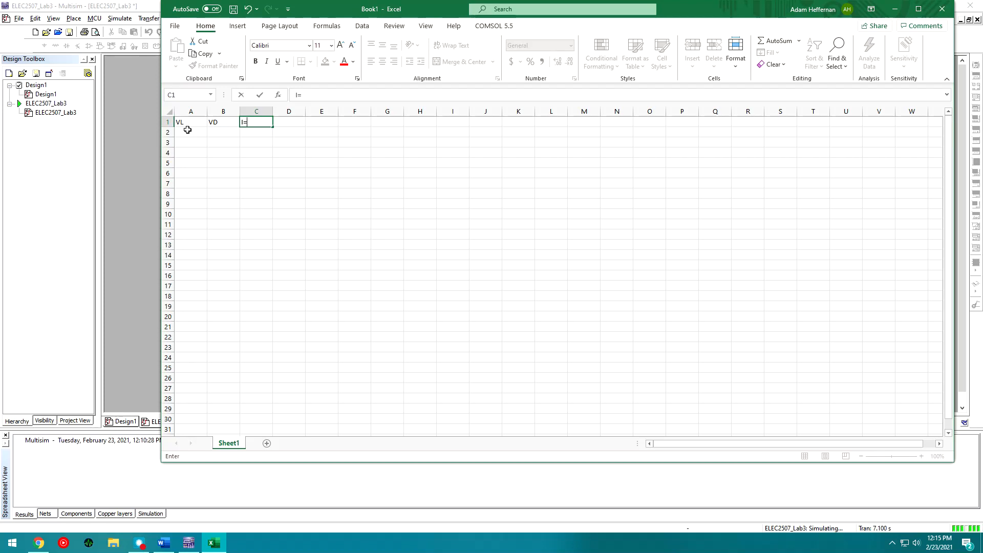
type("L=")
key("Tab")
type("Rd")
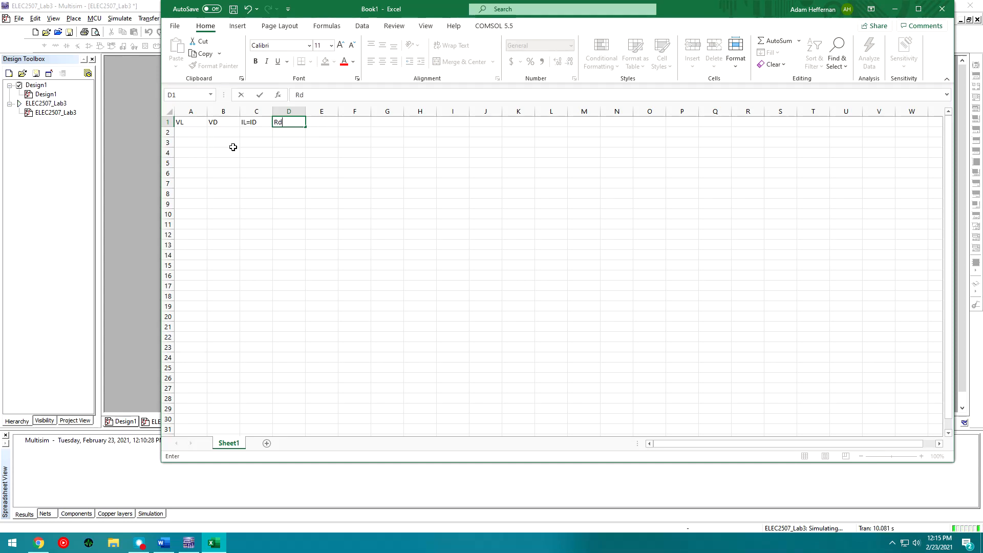
left_click(141, 176)
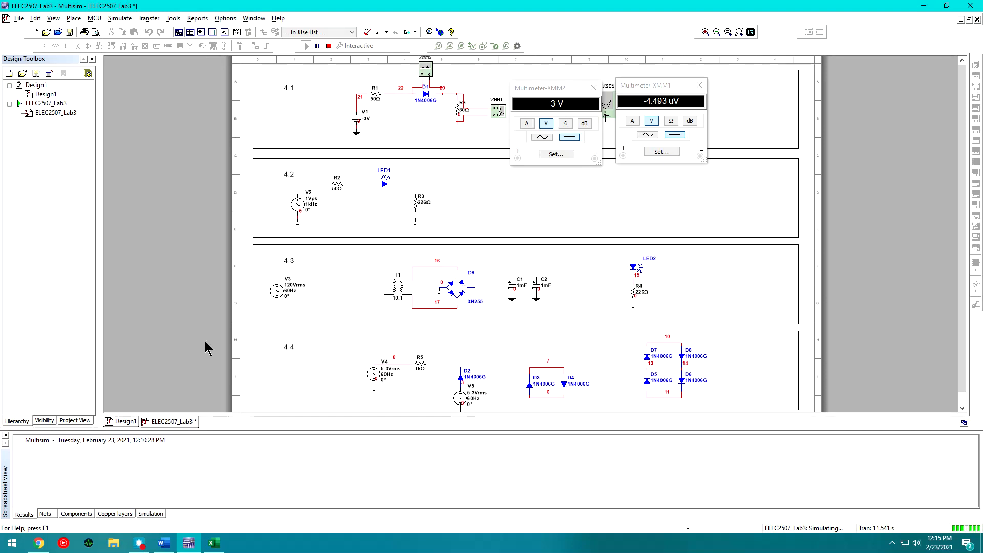
left_click(214, 542)
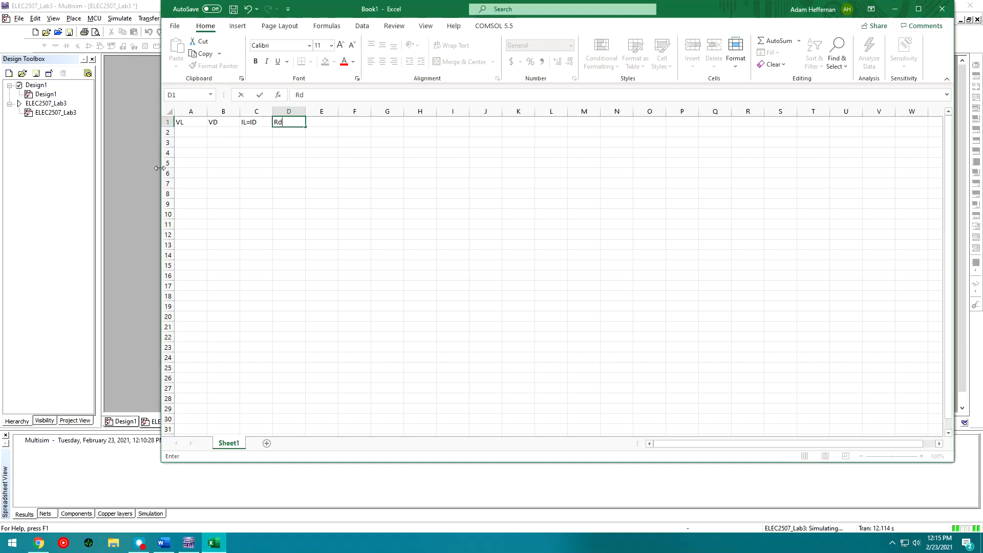
left_click(215, 125)
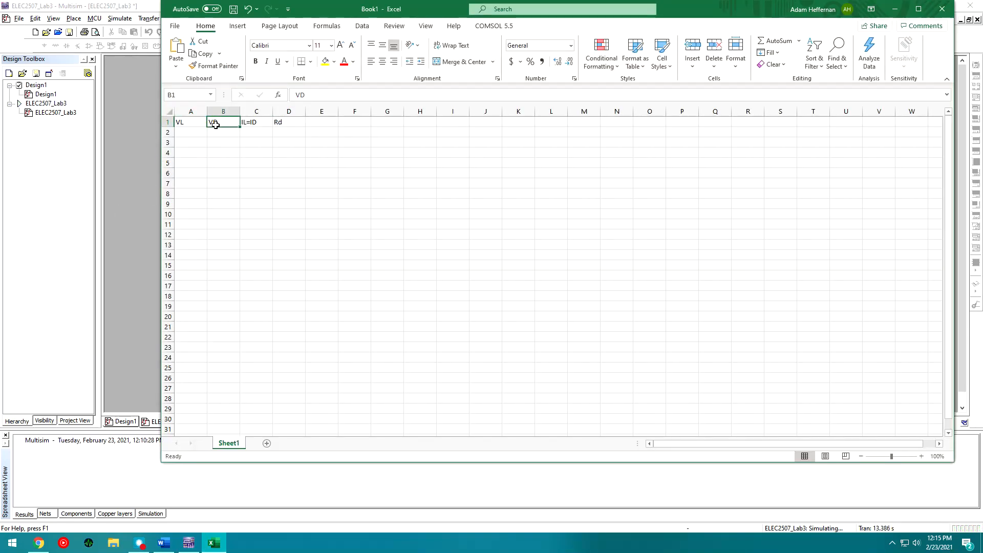
left_click(254, 123)
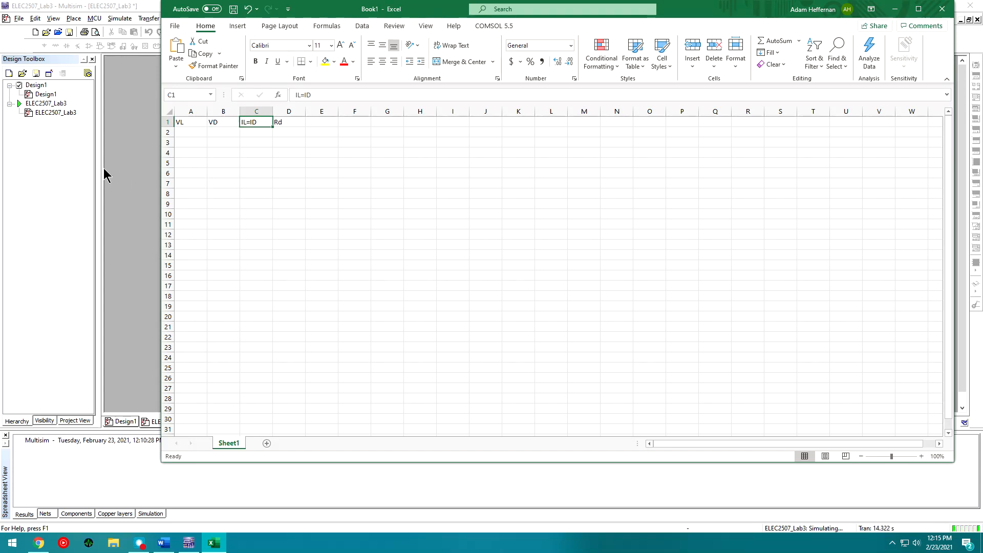
Step: Switch back to Multisim, set DC source V1 to -2 V, and restart the simulation to read the multimeters
left_click(117, 148)
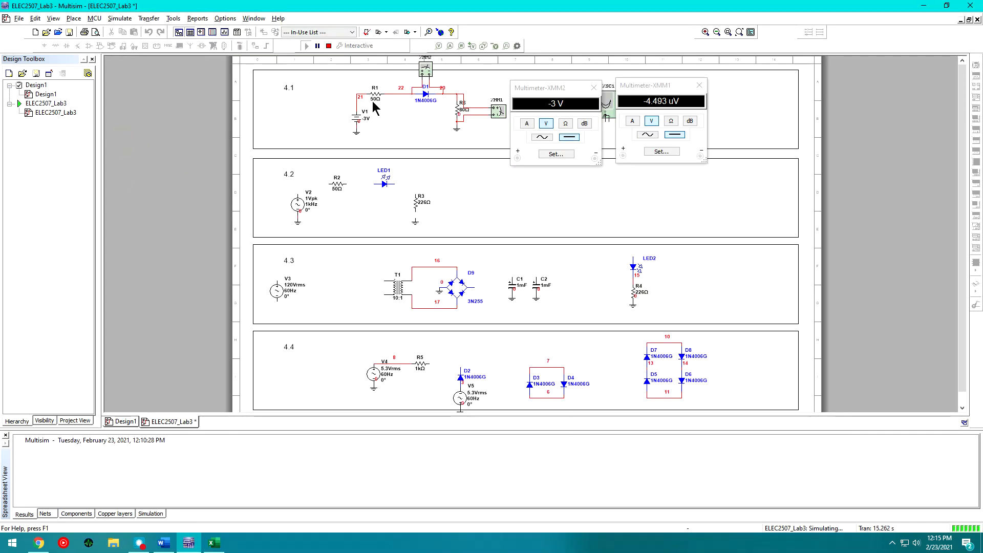
left_click(362, 115)
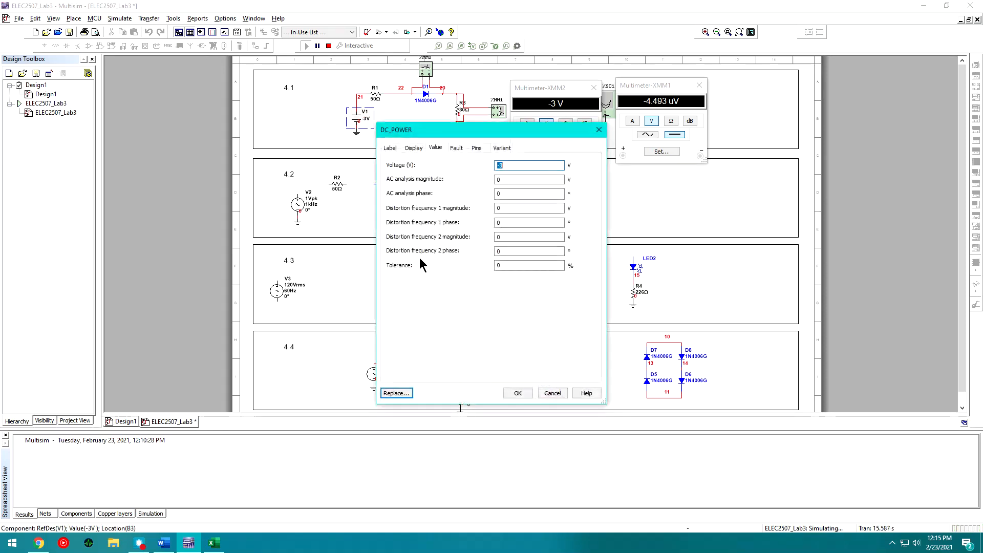
left_click(518, 164)
key("Return")
left_click(622, 291)
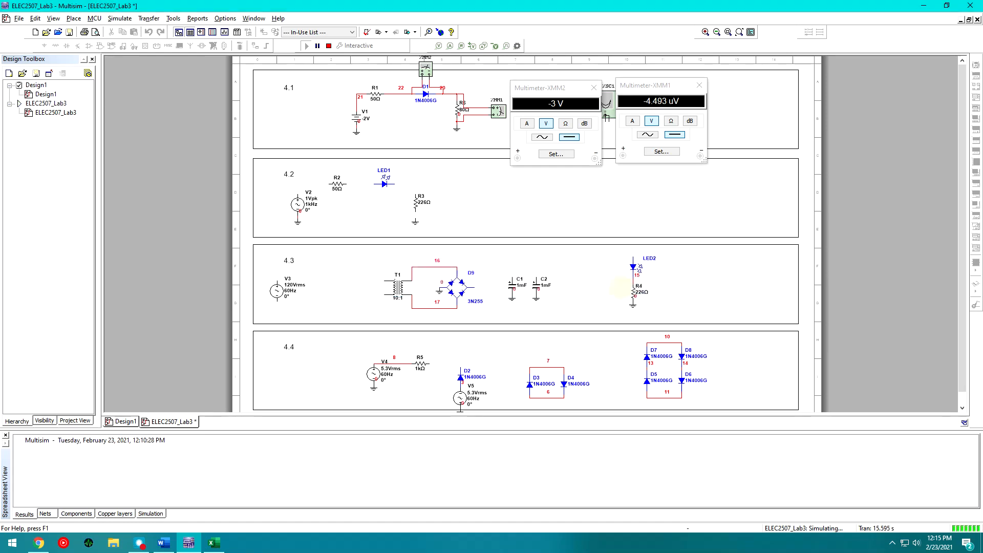
left_click(329, 46)
left_click(306, 46)
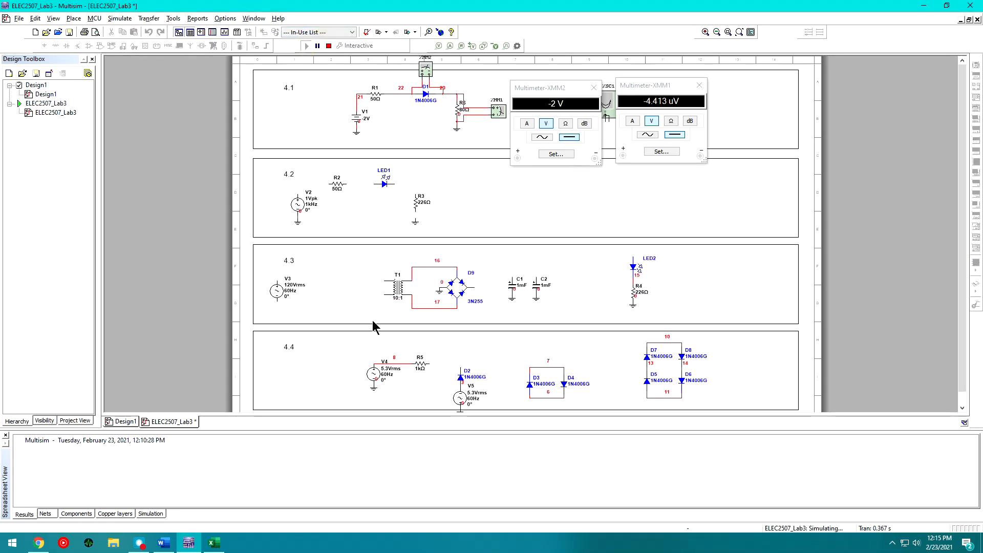
left_click(664, 105)
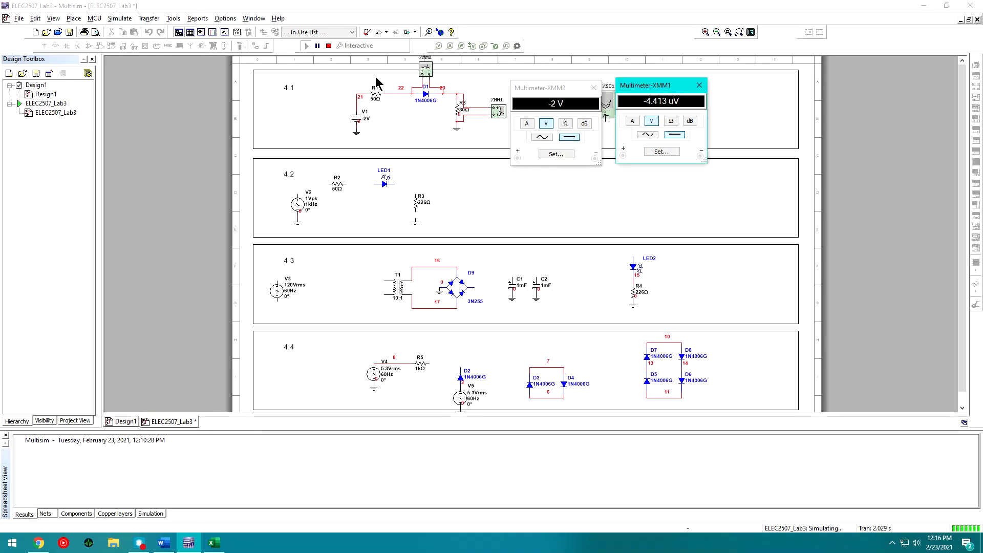
Step: Stop the simulation, set the voltage of DC source V1 to -1 V, and run the simulation again
left_click(328, 46)
left_click(328, 46)
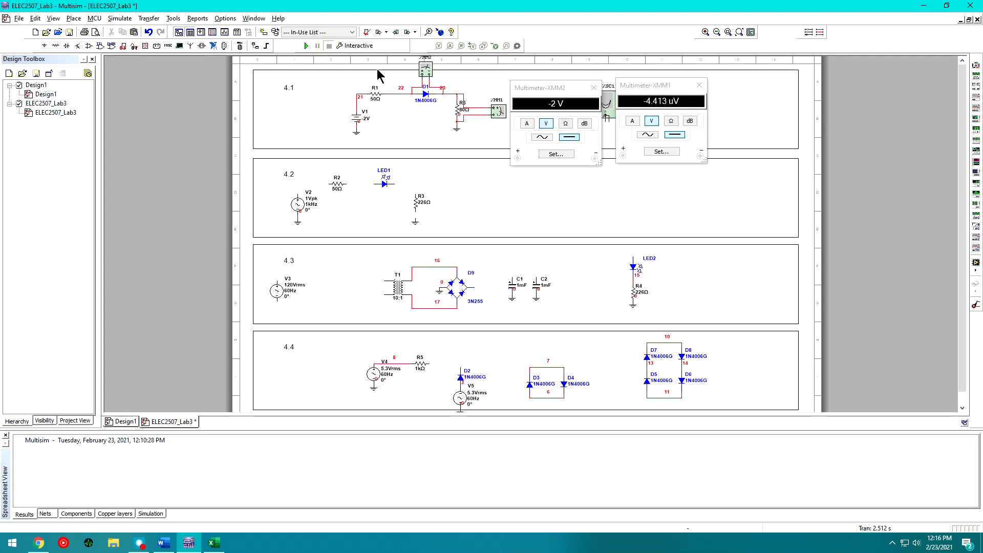
double_click(369, 118)
type("-1")
key("Return")
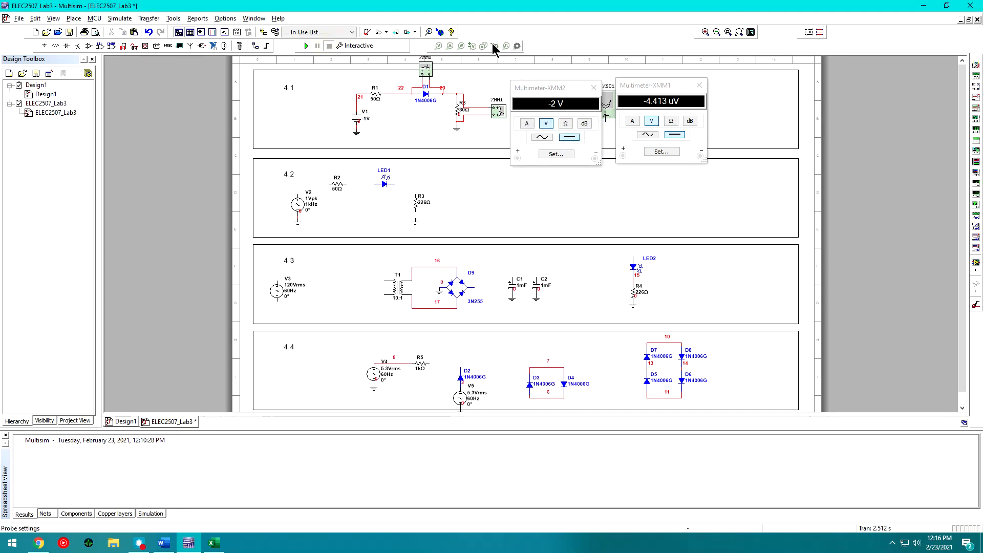
left_click(306, 46)
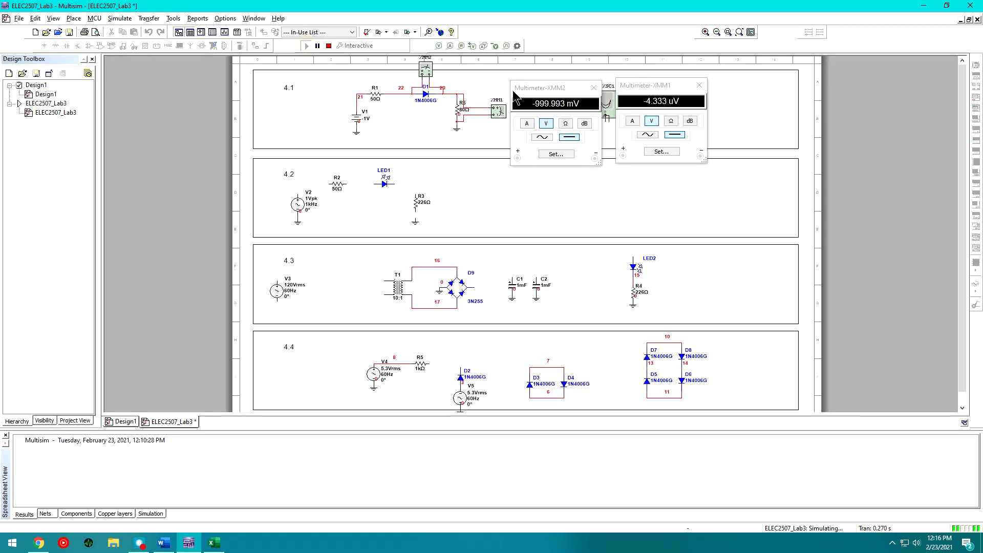
Step: Set the voltage of DC source V1 to 0 V and restart the simulation
double_click(368, 119)
key("BackSpace")
key("Return")
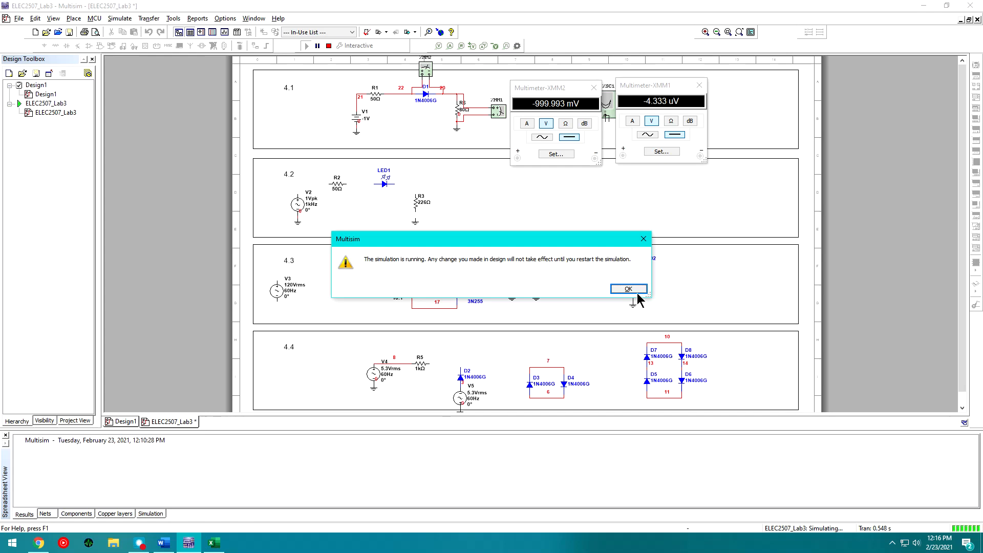
left_click(635, 291)
left_click(328, 45)
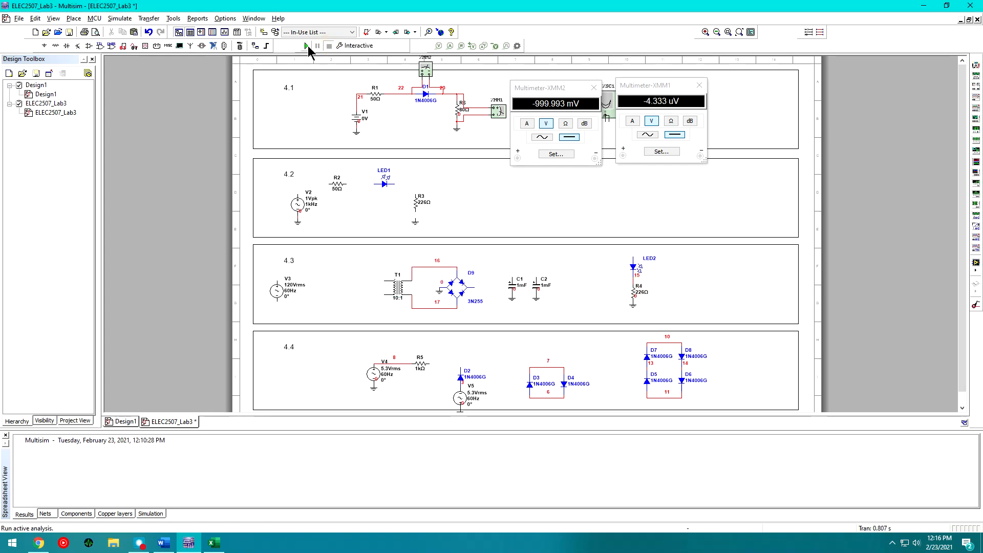
left_click(307, 46)
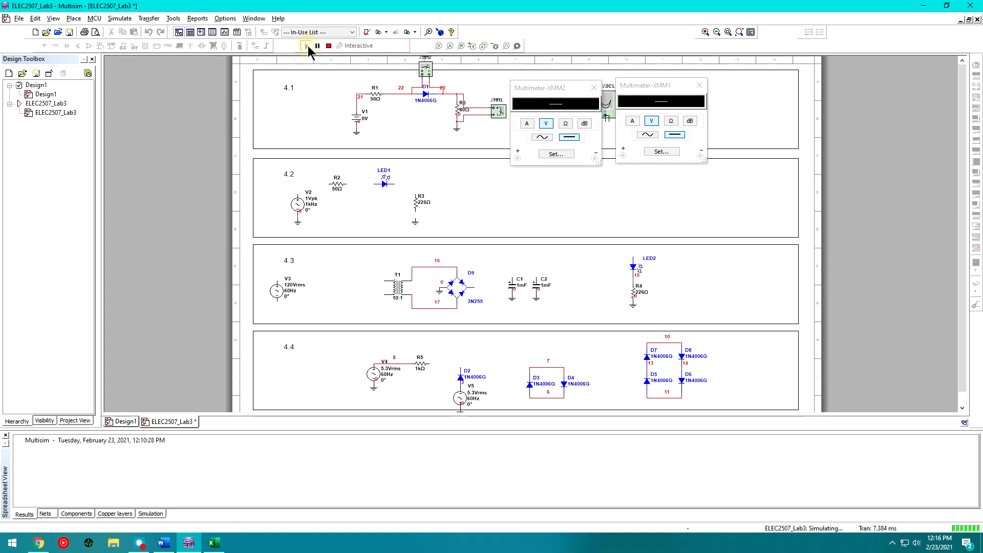
Step: Set the voltage of DC source V1 to 1 V and restart the simulation
double_click(366, 121)
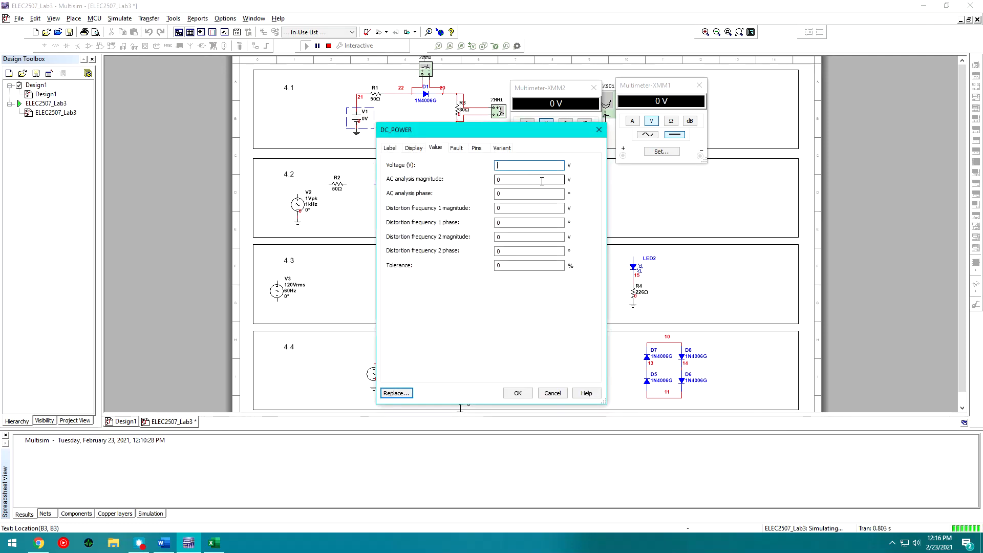
key("Return")
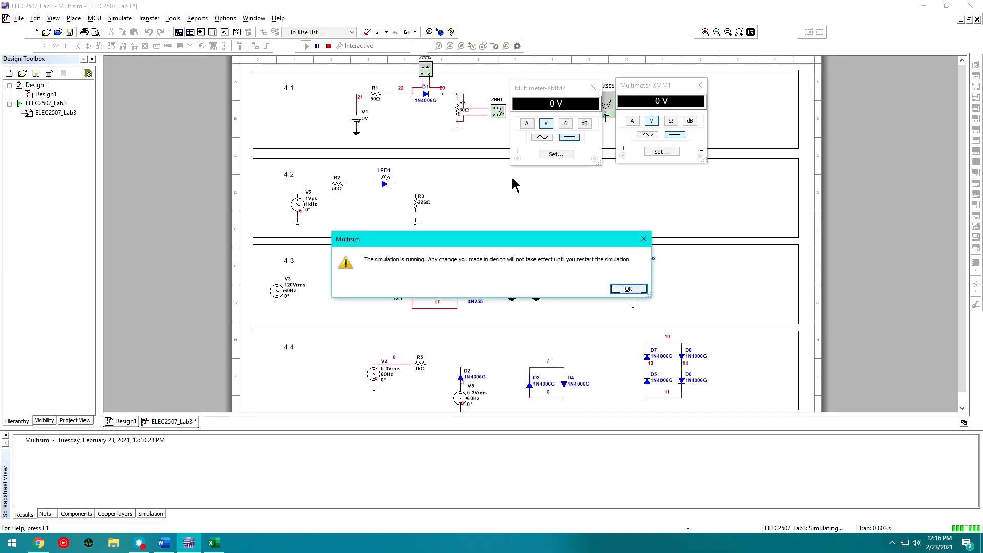
left_click(625, 289)
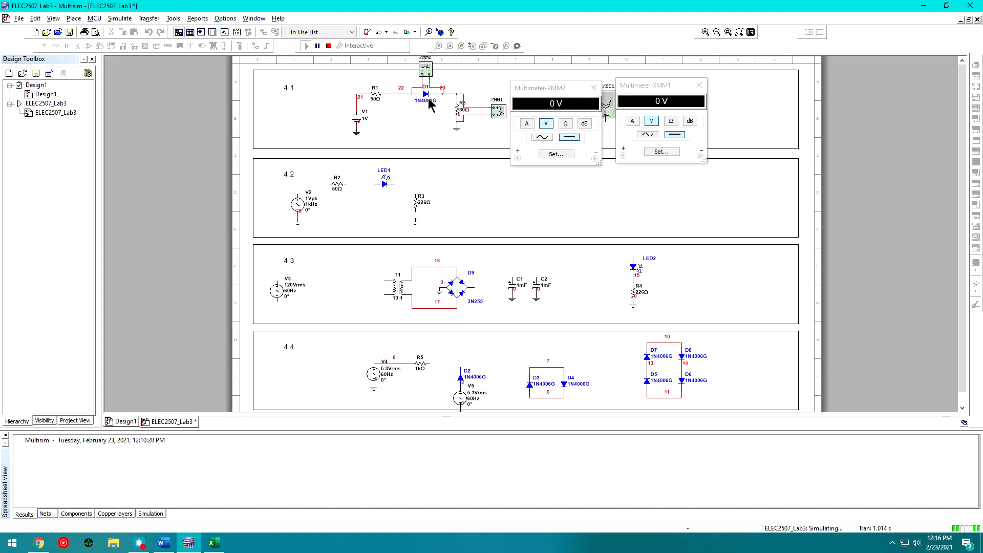
left_click(329, 46)
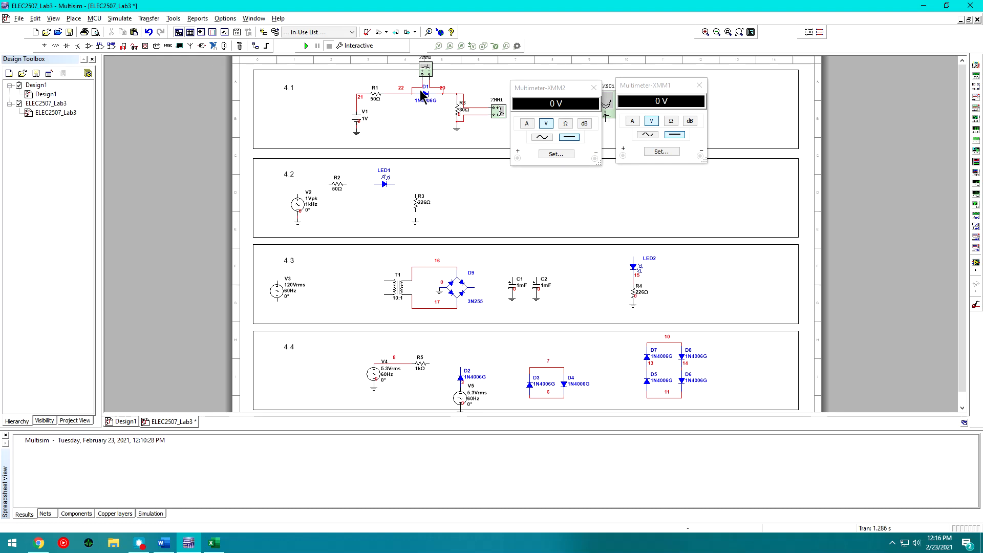
left_click(306, 46)
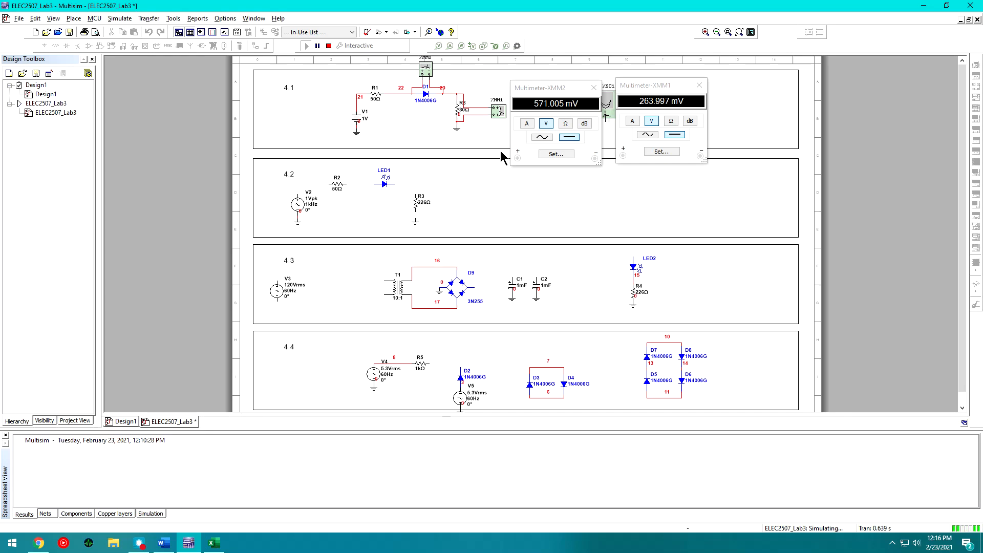
Step: Read the diode and load voltages on multimeters XMM2 and XMM1 at the 1 V source, shifting the XMM2 readout slightly
left_click(549, 90)
left_click_drag(549, 87, 552, 84)
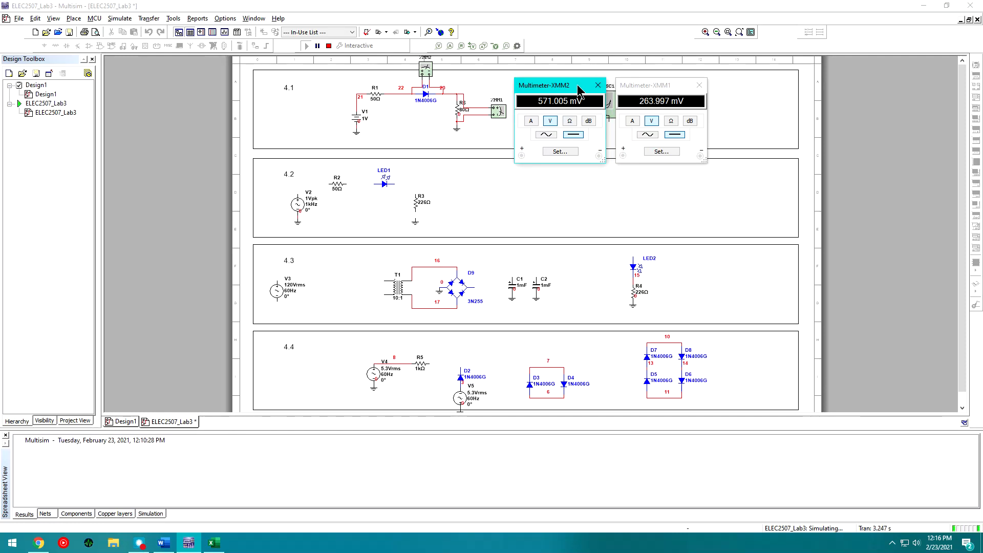
left_click_drag(579, 88, 580, 85)
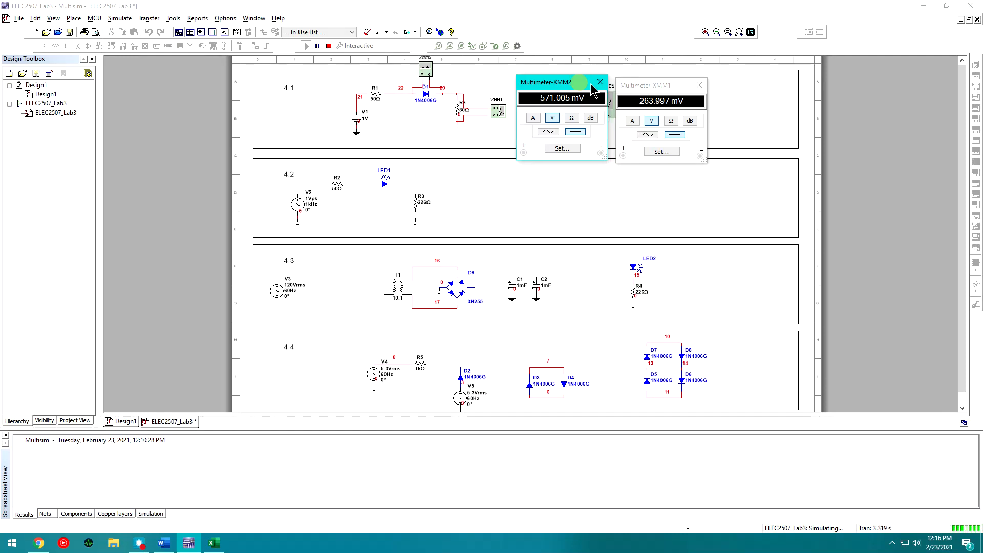
left_click(641, 106)
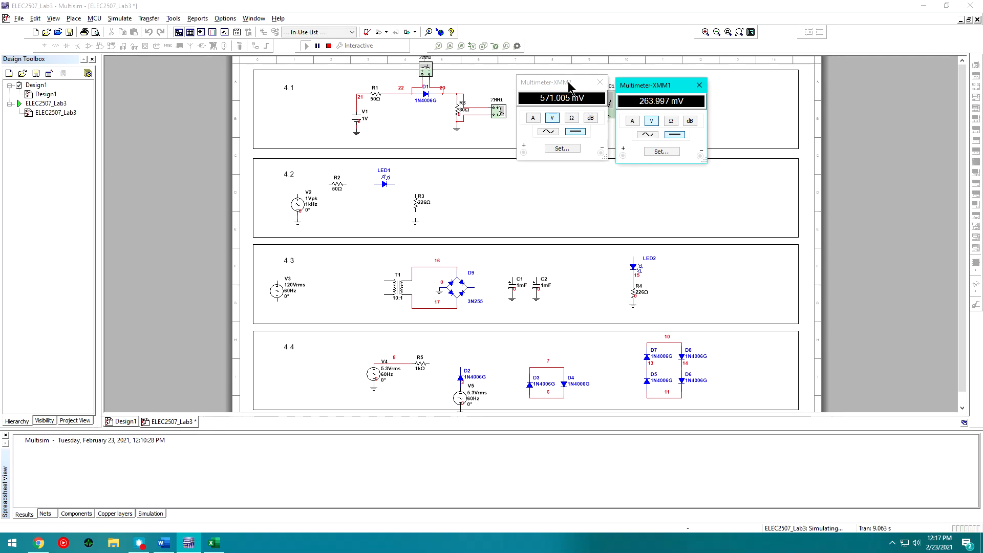
left_click_drag(569, 81, 561, 94)
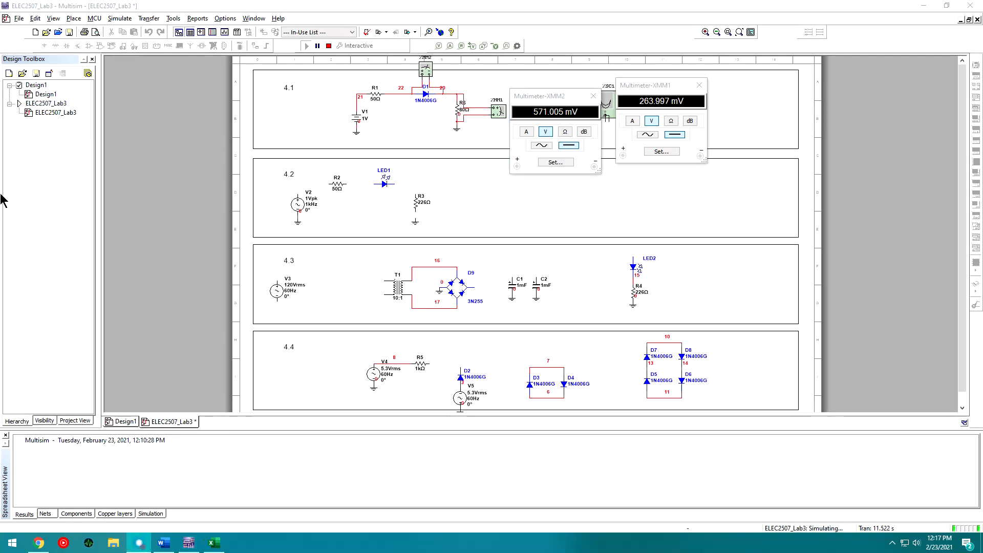
Step: Set the voltage of DC source V1 to 2 V and restart the simulation
left_click(365, 122)
double_click(365, 122)
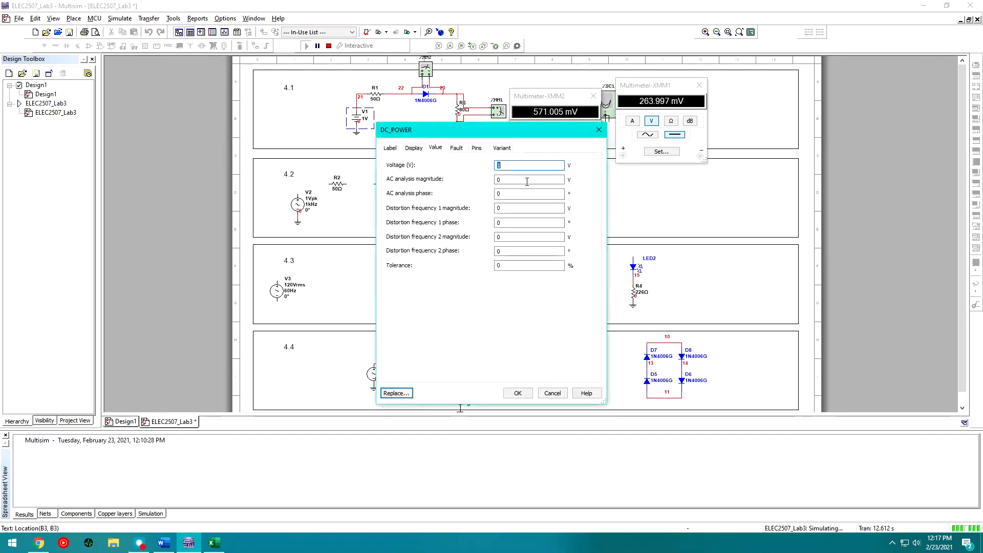
key("Return")
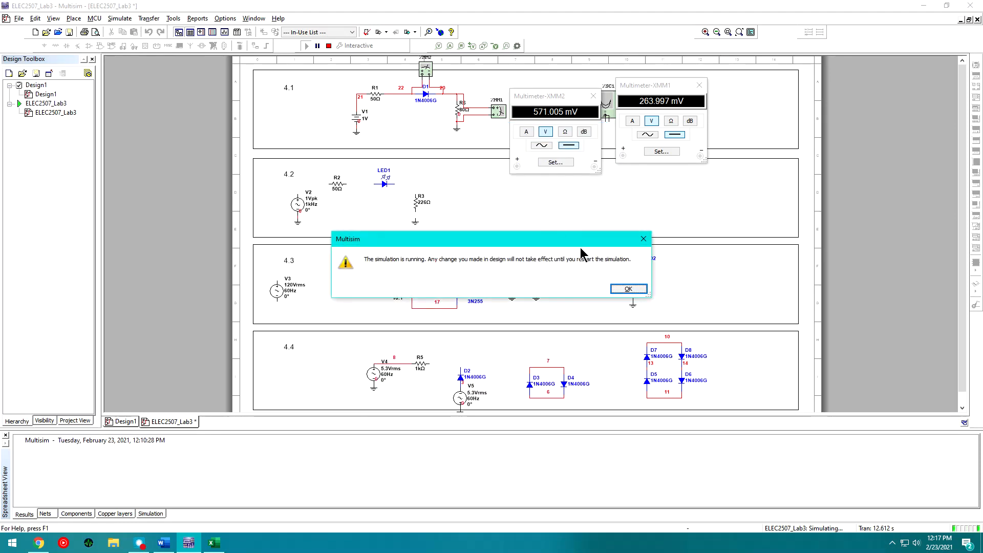
left_click(628, 289)
left_click(330, 46)
left_click(307, 45)
right_click(309, 45)
left_click(308, 46)
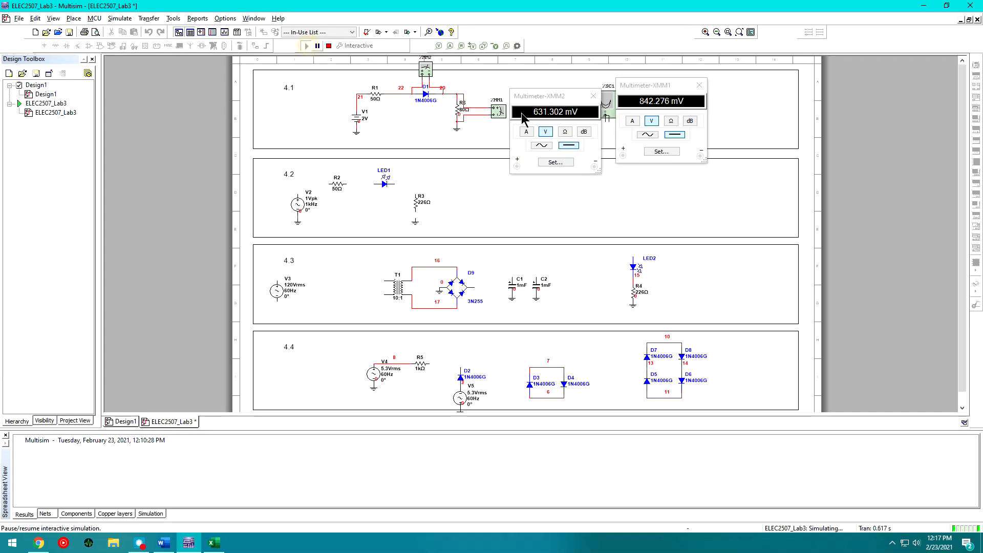
Step: Arrange the XMM2 readout beside XMM1 and read the diode and load voltages at the 2 V source
left_click_drag(566, 97, 564, 88)
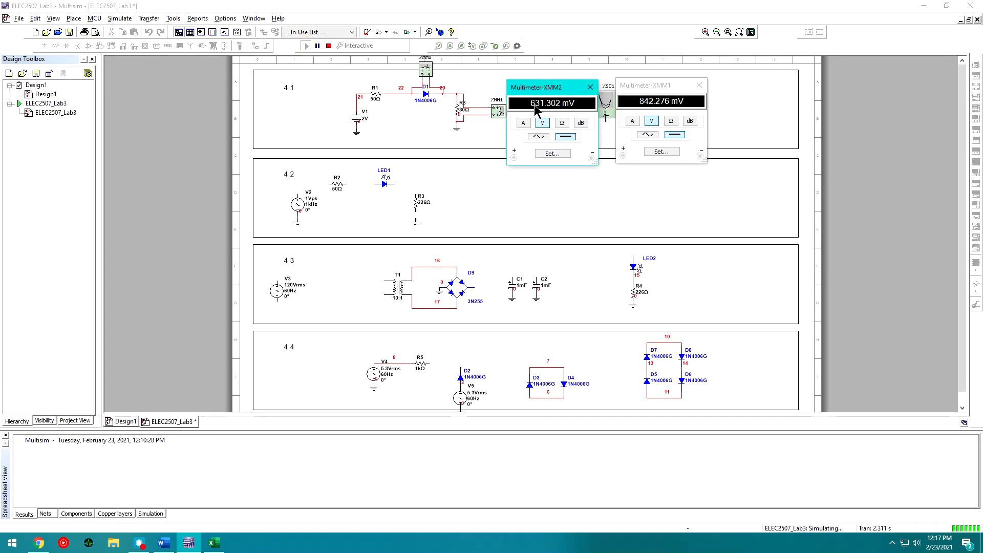
left_click_drag(543, 98, 544, 93)
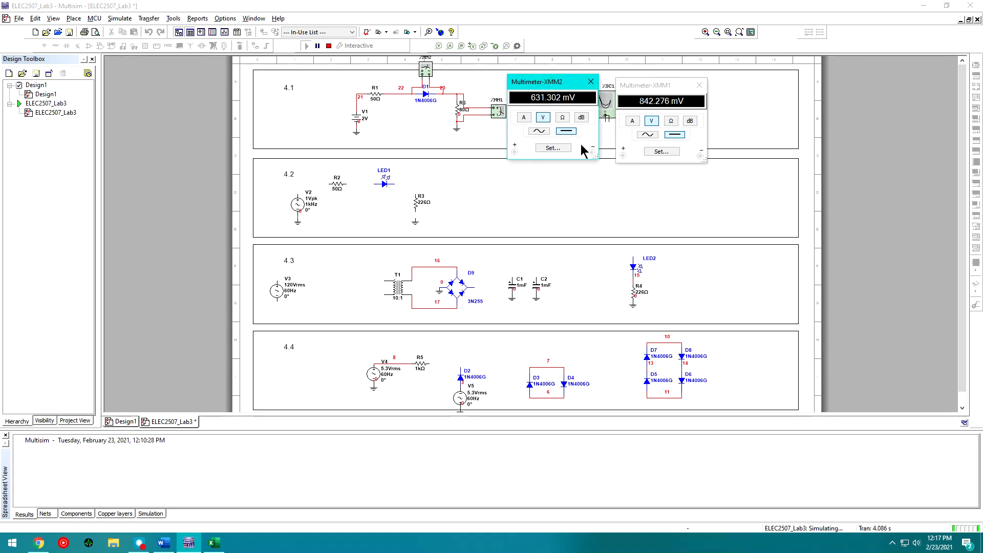
left_click_drag(566, 88, 559, 92)
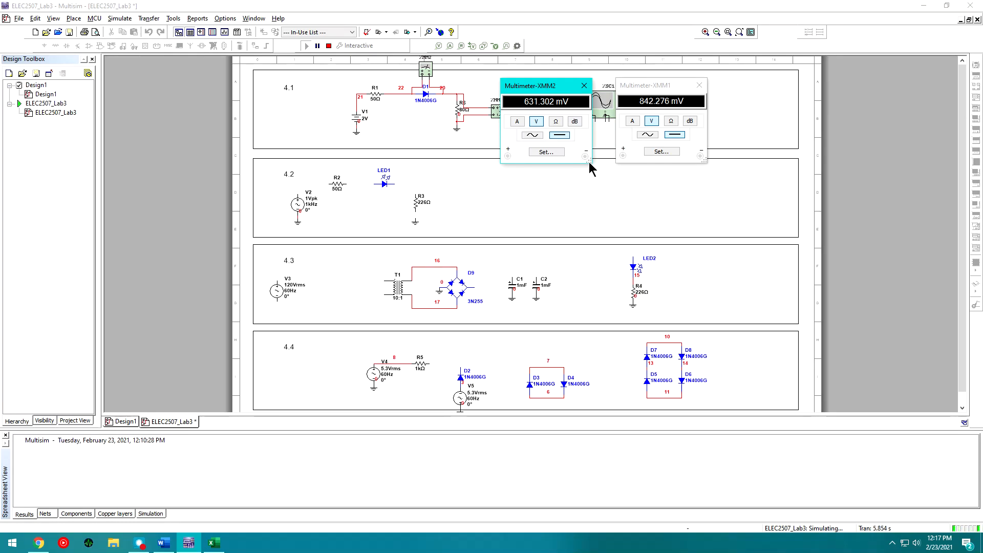
left_click_drag(593, 163, 595, 163)
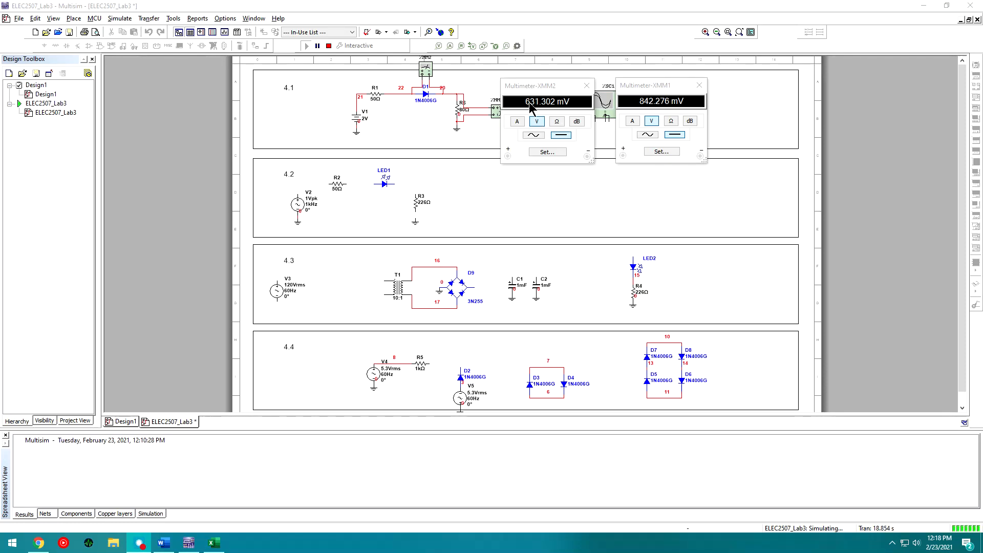
left_click(637, 103)
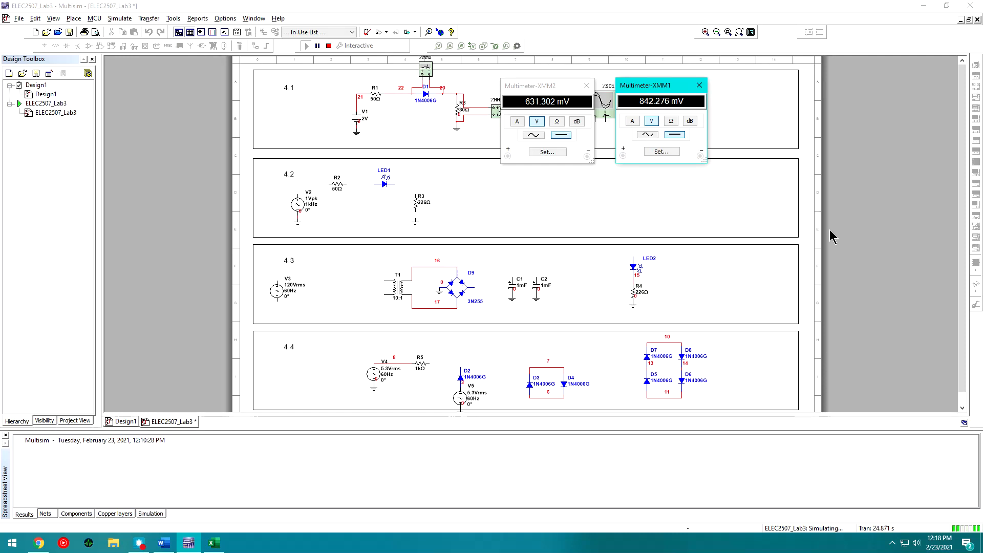
left_click_drag(549, 161, 561, 161)
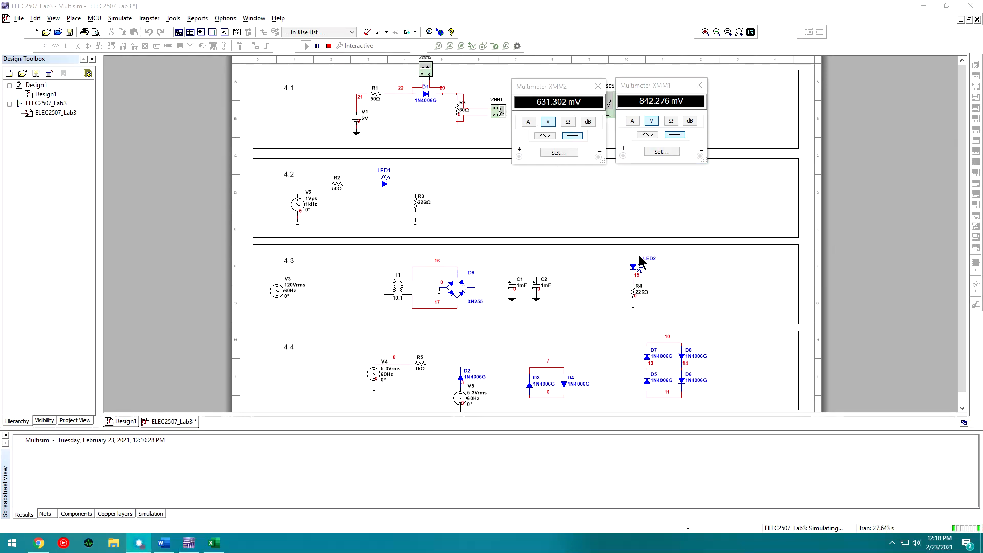
Step: Set DC source V1 to 3 V without a duplicate unit, and restart the simulation to read both multimeters
double_click(362, 123)
type("2")
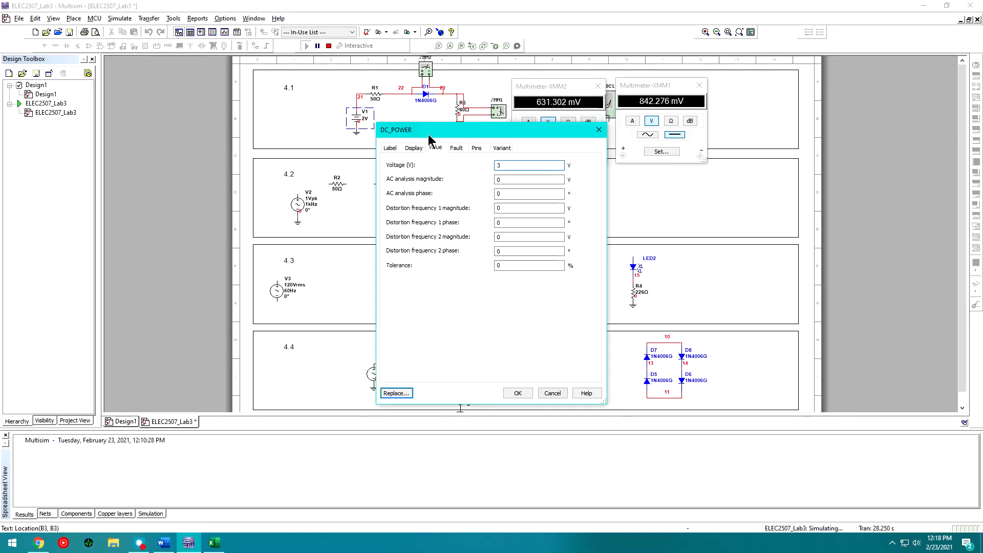
key("Return")
left_click(635, 287)
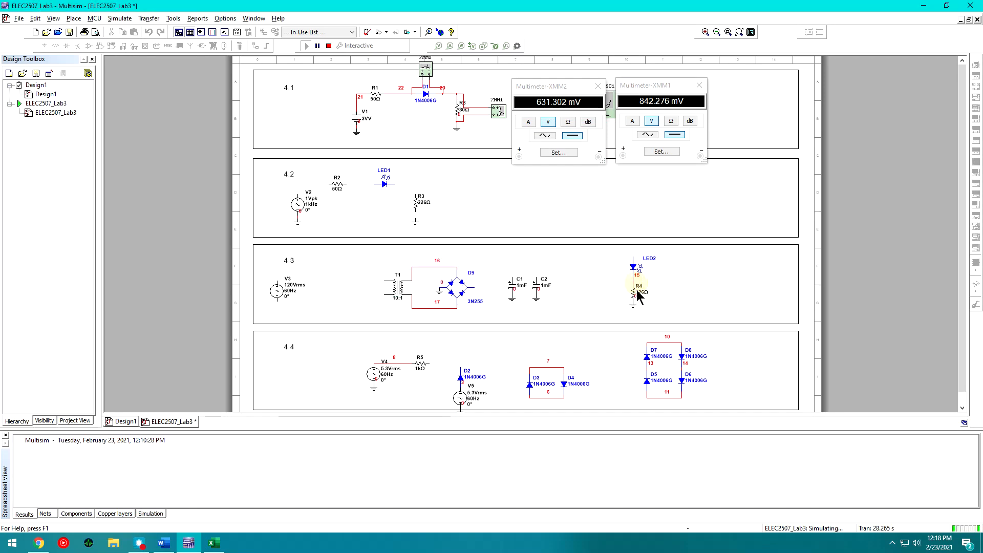
double_click(373, 119)
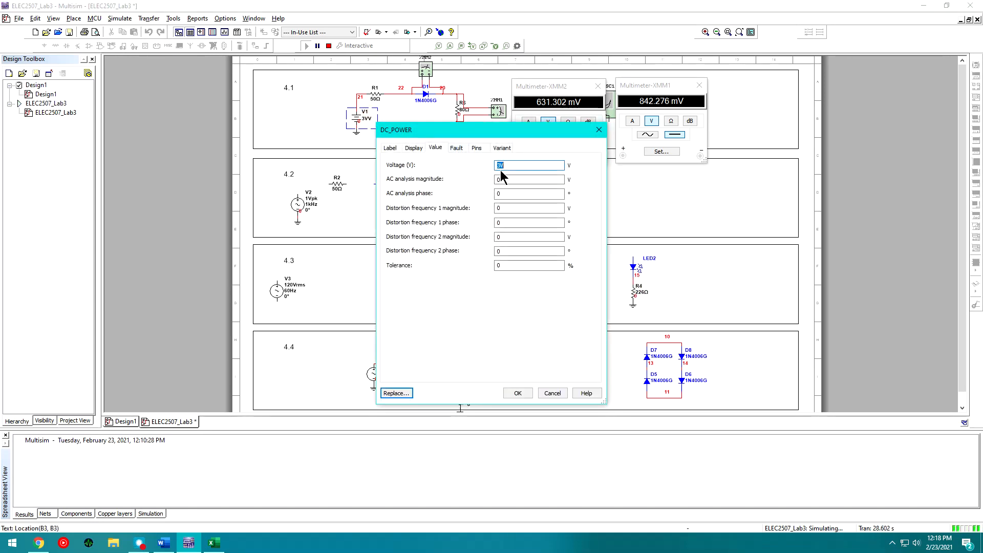
key("Return")
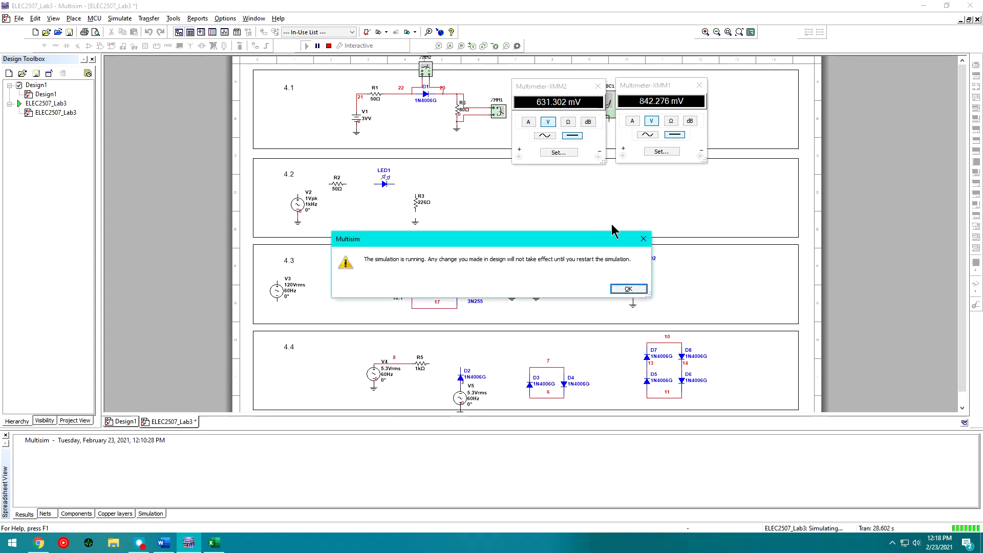
left_click(643, 289)
left_click(328, 46)
left_click(306, 46)
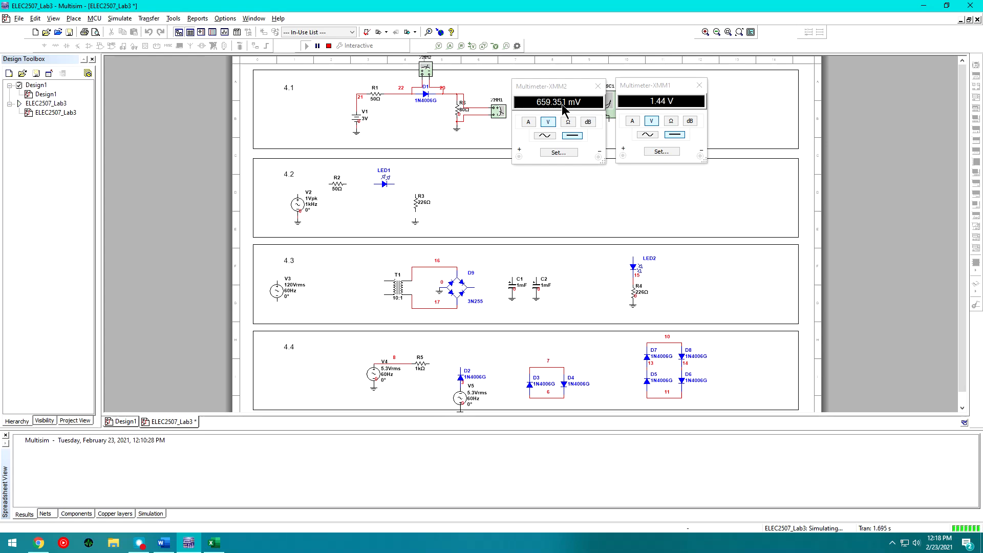
left_click(653, 105)
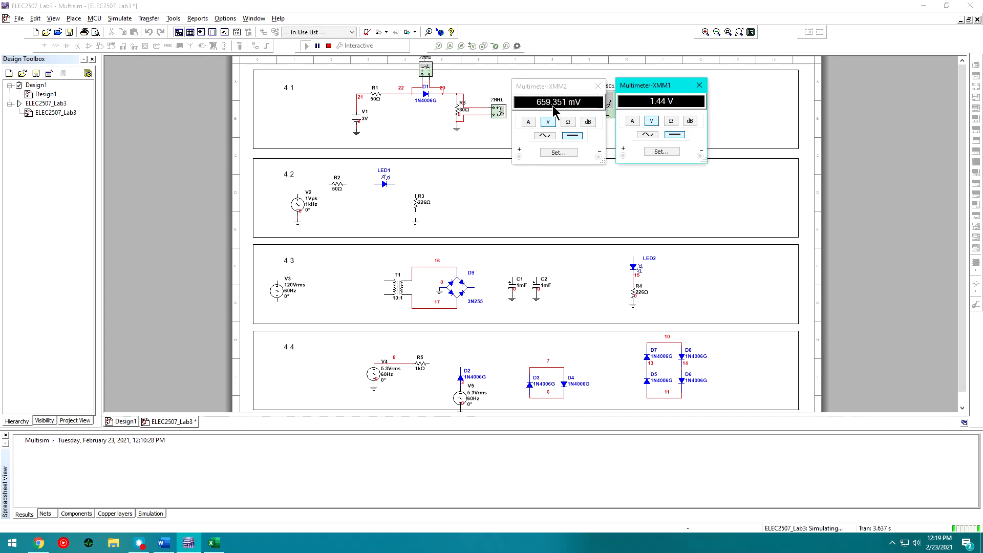
Step: Set DC source V1 to 4 V and restart the simulation to read multimeters XMM2 and XMM1
left_click(373, 91)
left_click_drag(371, 88, 395, 125)
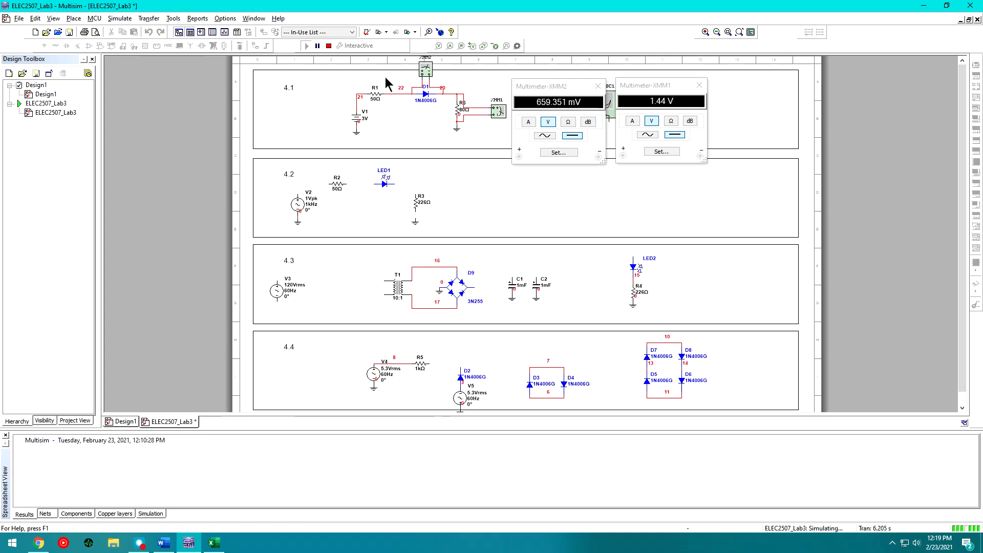
left_click(328, 46)
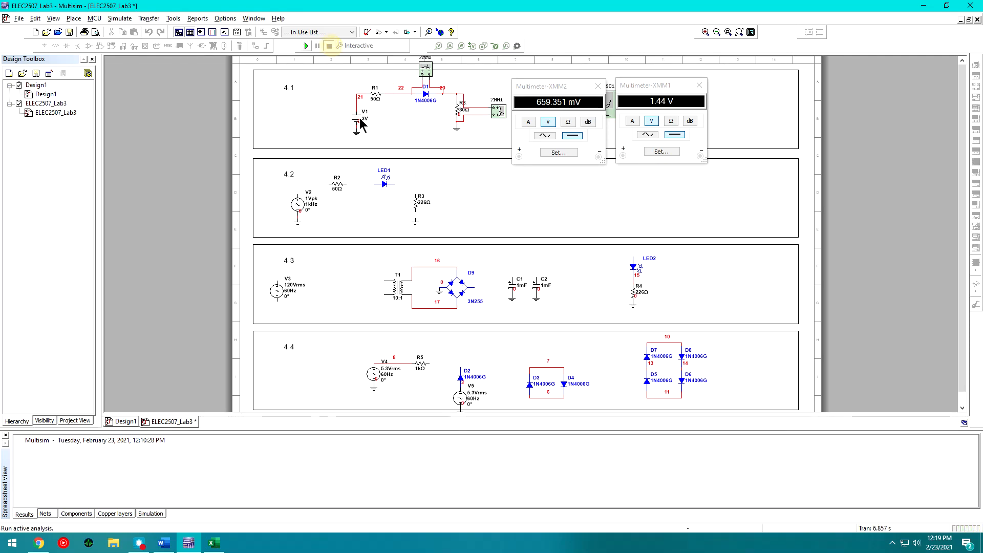
double_click(363, 118)
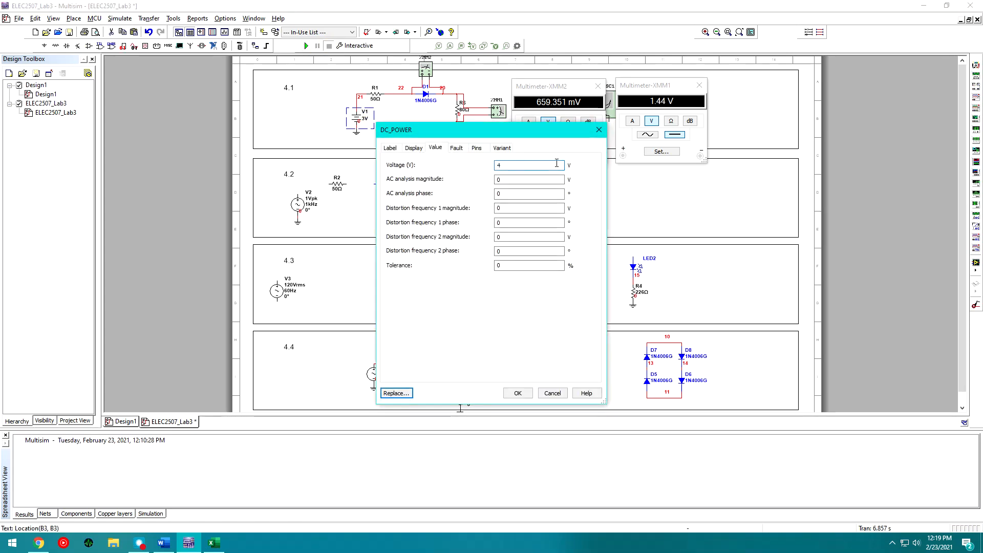
type("4")
key("Return")
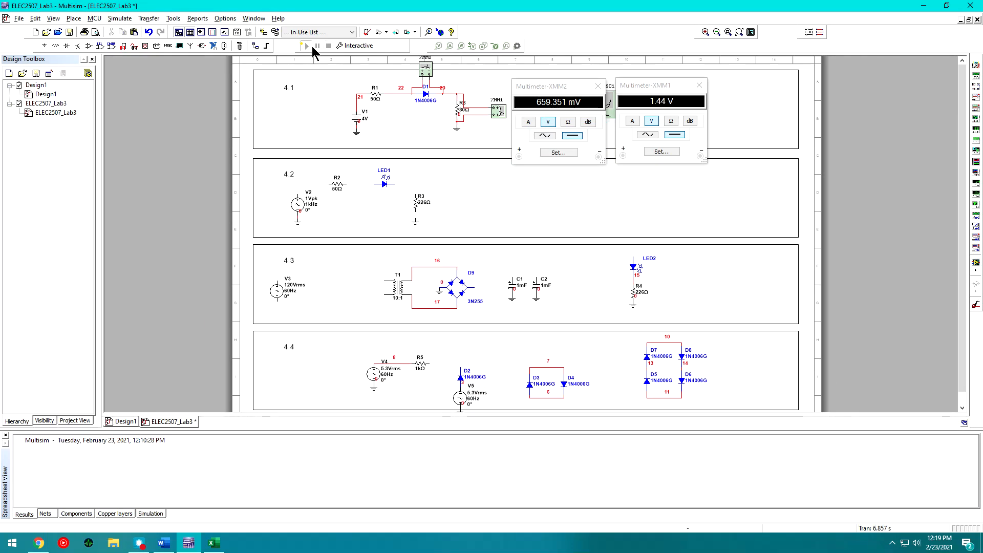
left_click(306, 46)
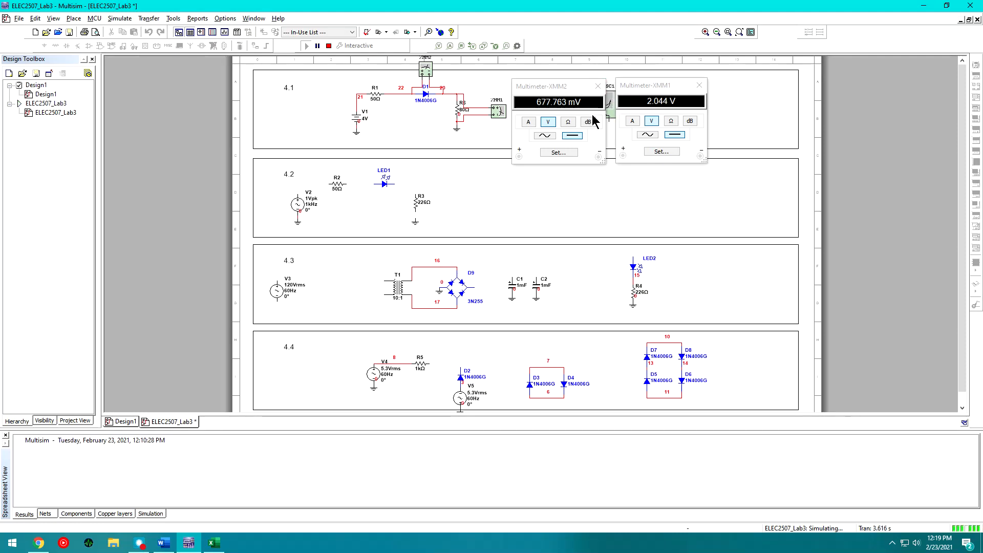
left_click(537, 103)
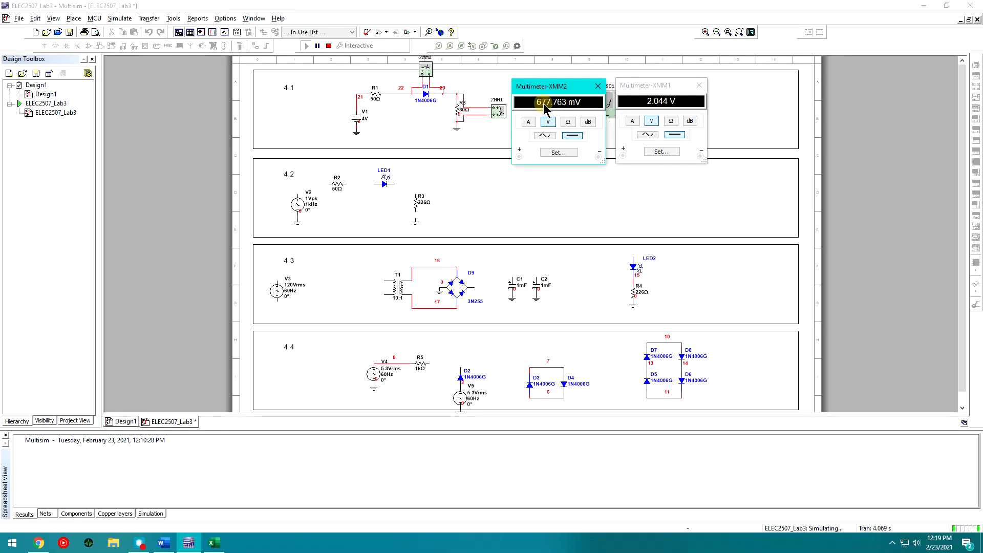
left_click(645, 103)
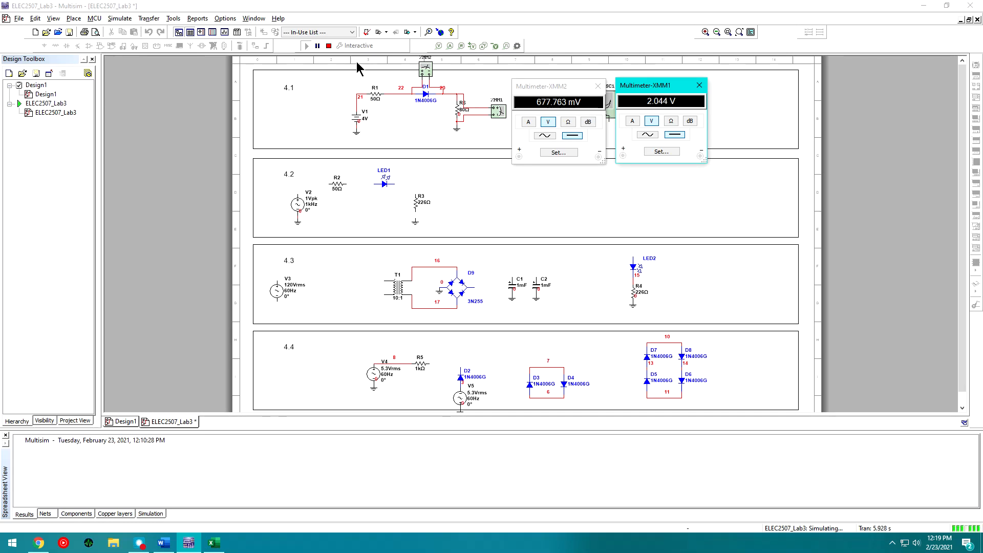
Step: Set the voltage of DC source V1 to 5 V and rerun the simulation to read both multimeters
left_click(329, 46)
left_click(366, 122)
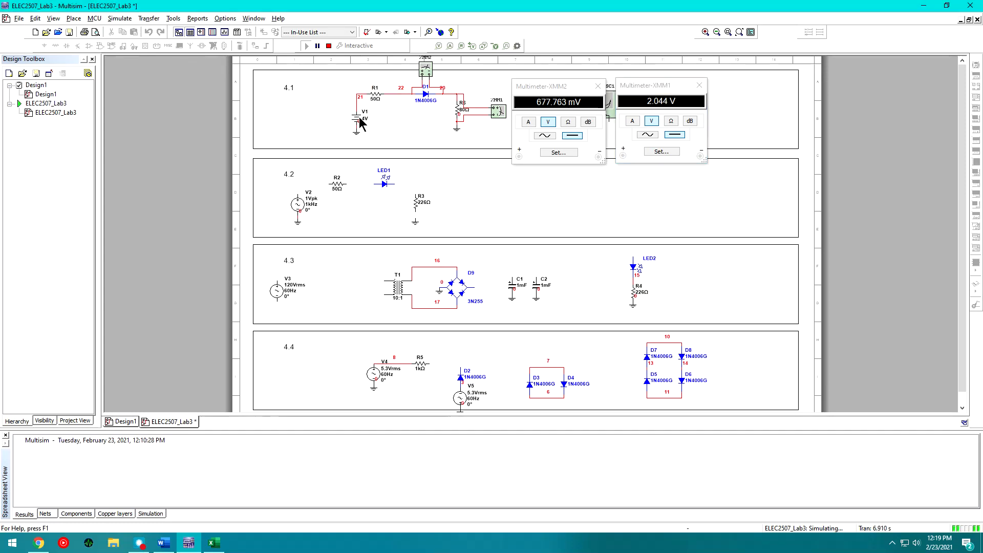
double_click(366, 122)
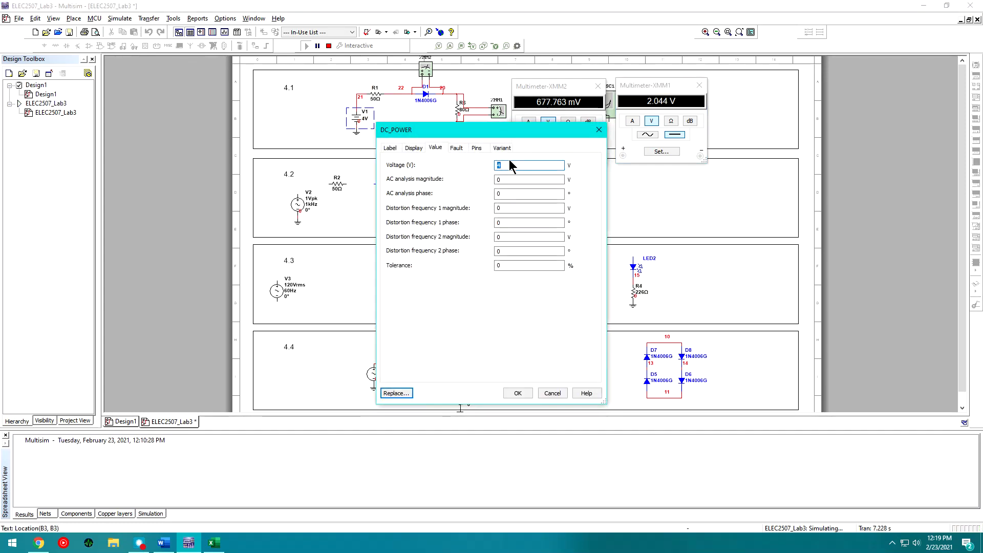
key("Return")
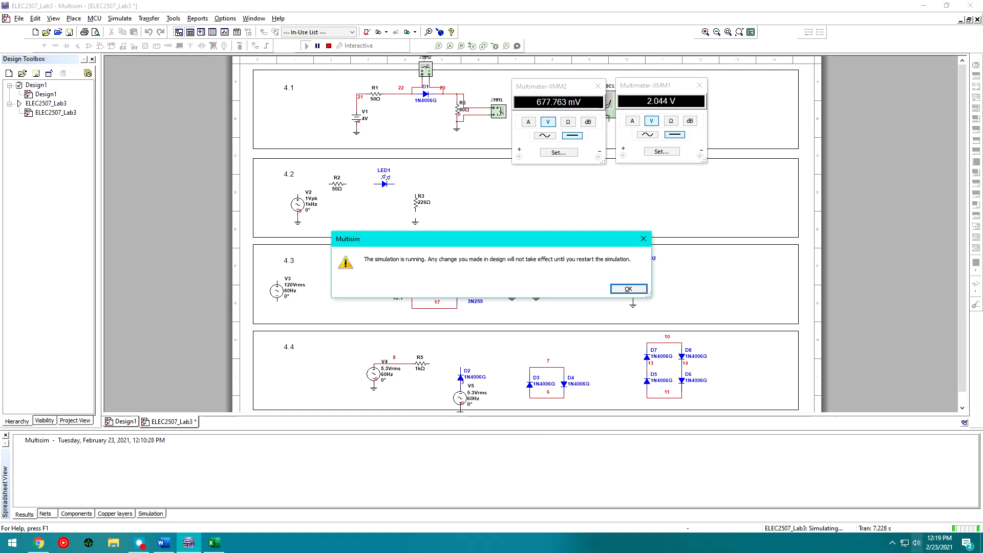
left_click(634, 289)
left_click(328, 46)
left_click(306, 45)
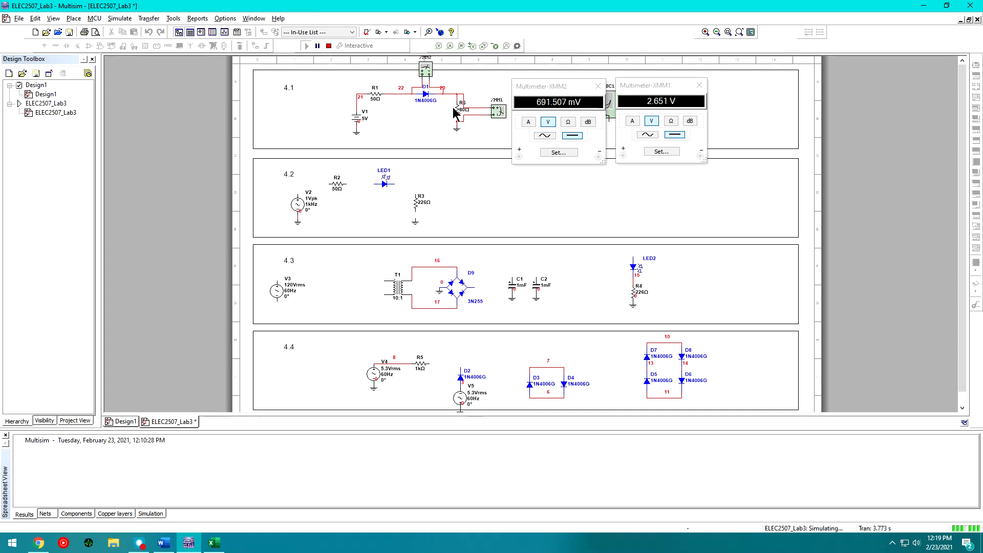
left_click(639, 87)
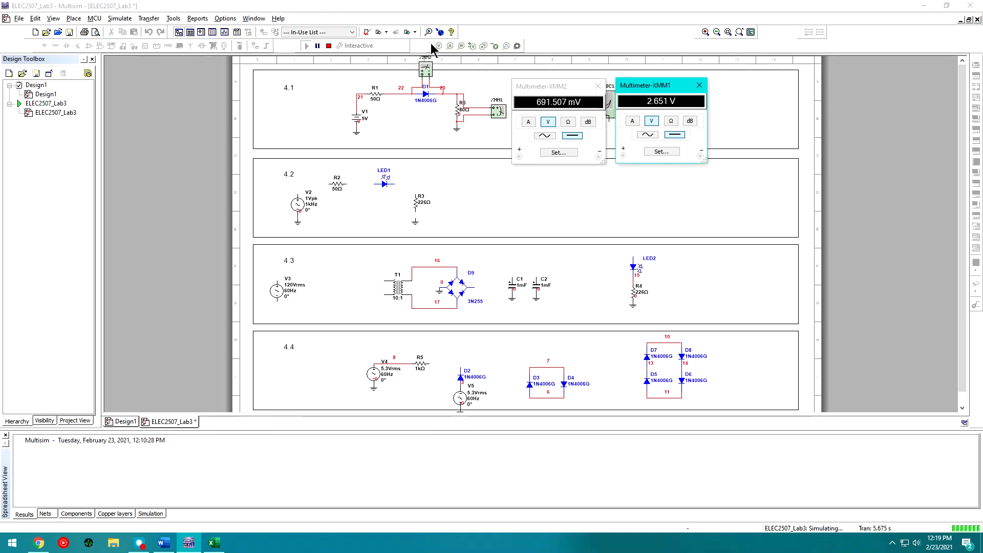
Step: Place a current probe on the wire between diode D1 and load resistor R6, and rerun the simulation to read the current
left_click(450, 45)
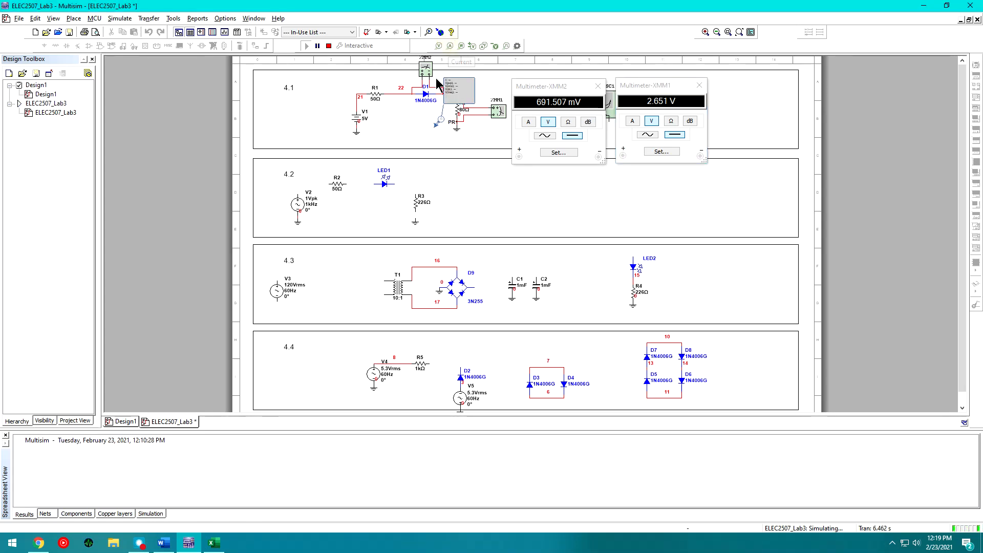
left_click(461, 89)
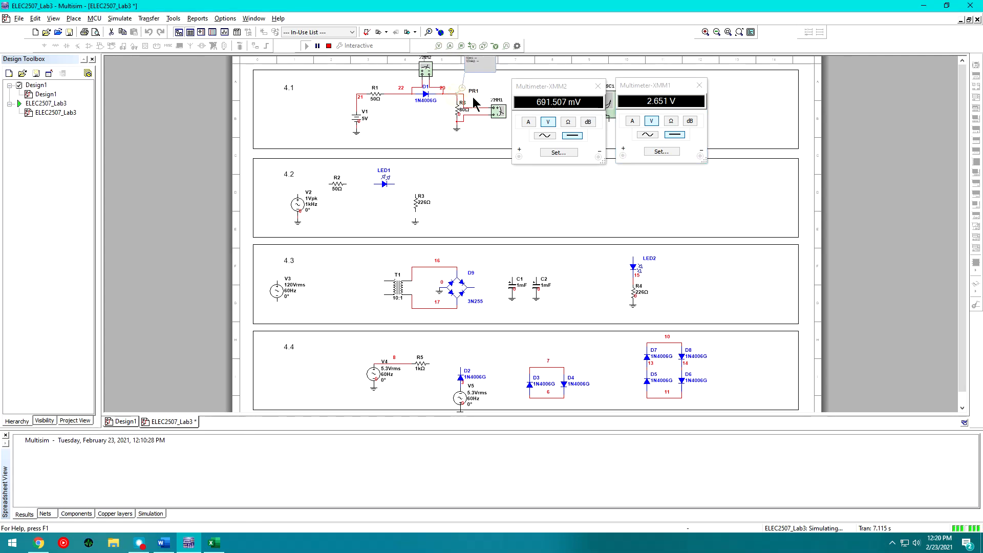
left_click(481, 65)
left_click_drag(489, 91, 489, 92)
left_click(329, 46)
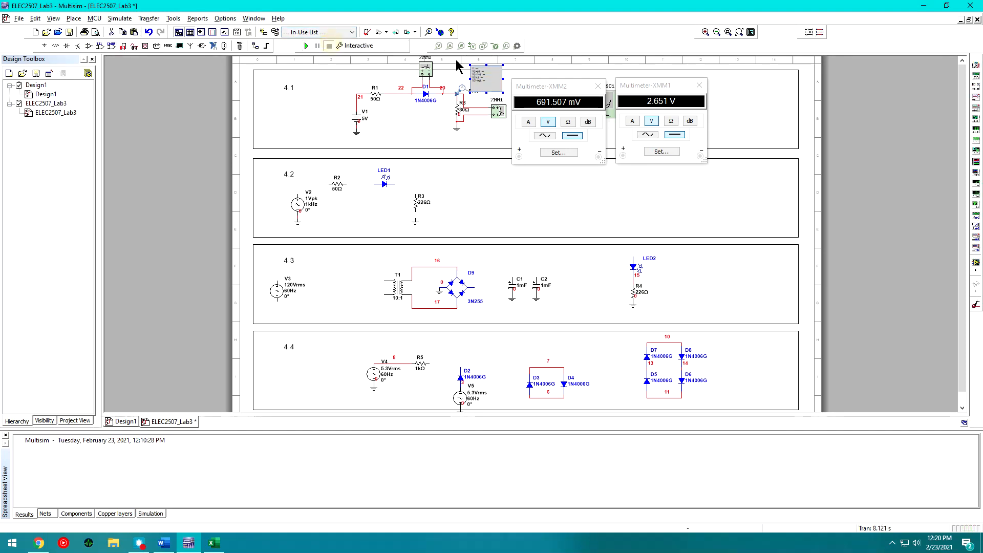
scroll(480, 82, "up", 5)
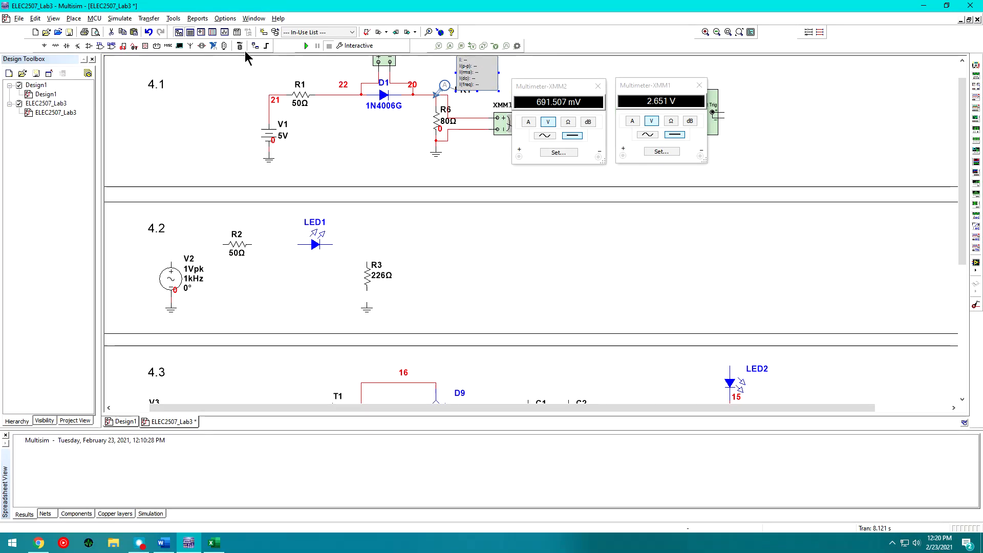
left_click(306, 46)
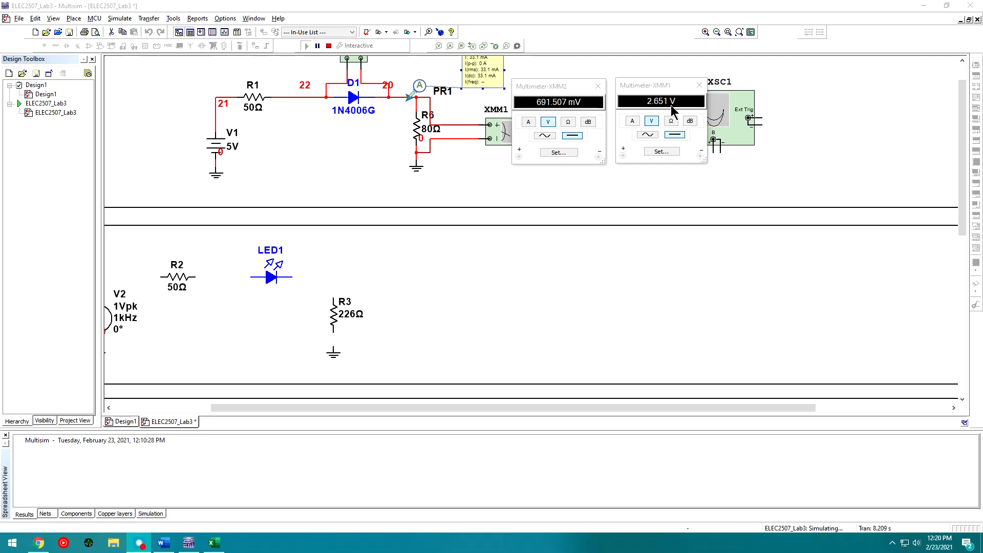
Step: Switch to Excel and preview a scatter chart with smooth lines and markers for range A1:E16, without inserting it
left_click(214, 543)
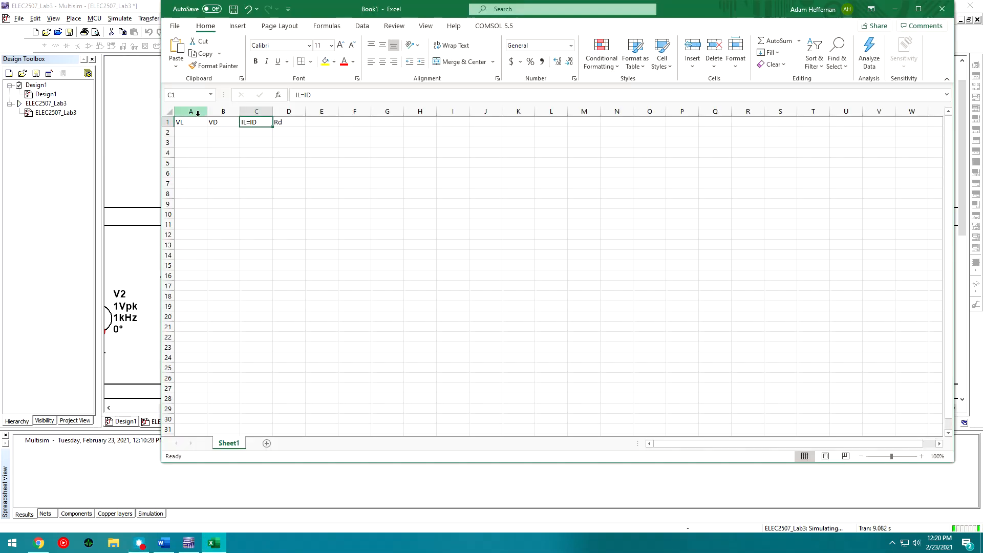
left_click_drag(193, 133, 263, 277)
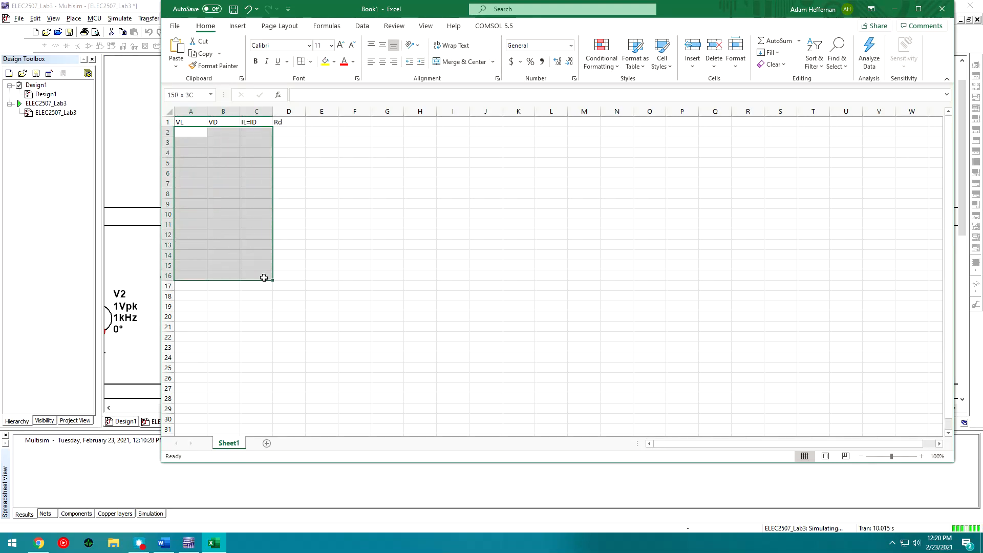
left_click(264, 277)
left_click_drag(325, 276, 169, 121)
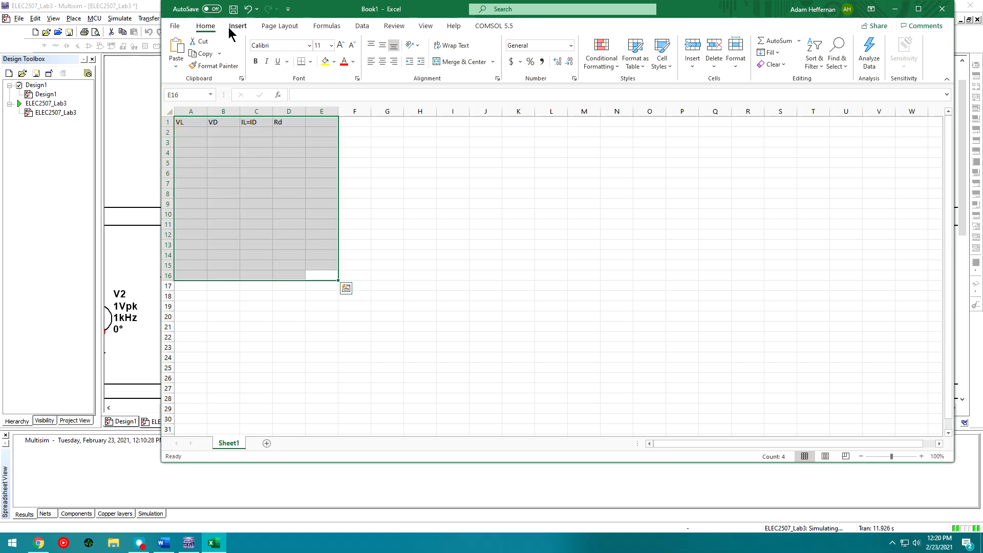
left_click(237, 26)
left_click(546, 64)
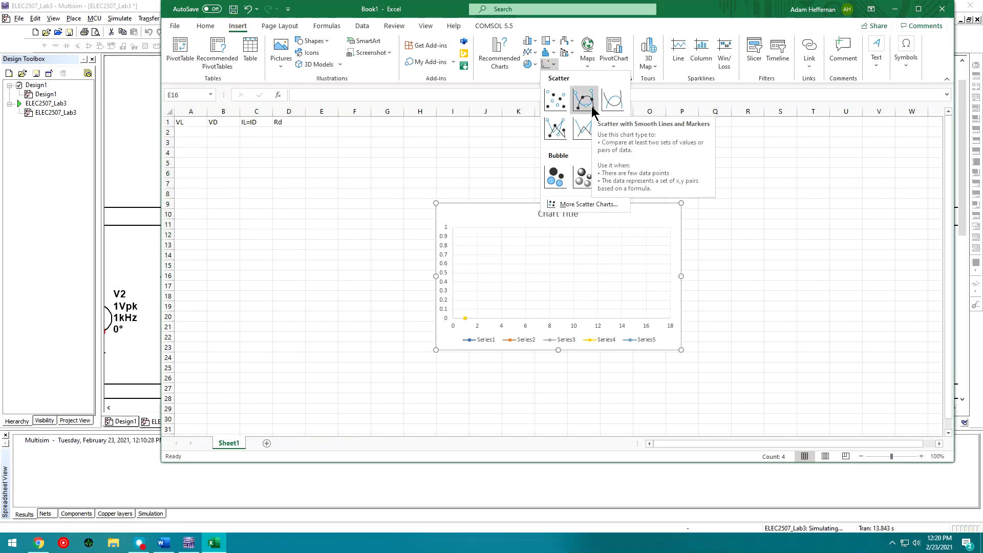
left_click(398, 248)
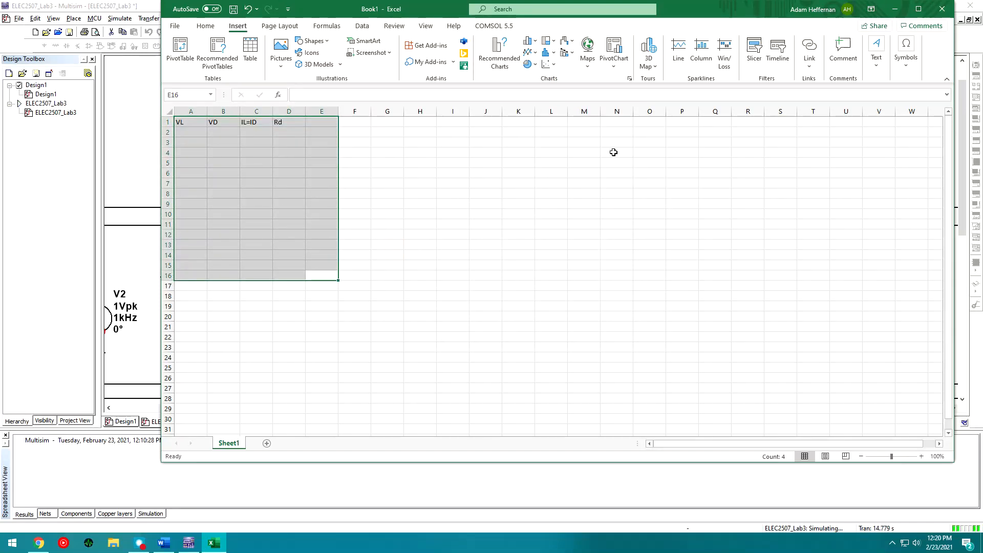
left_click(126, 187)
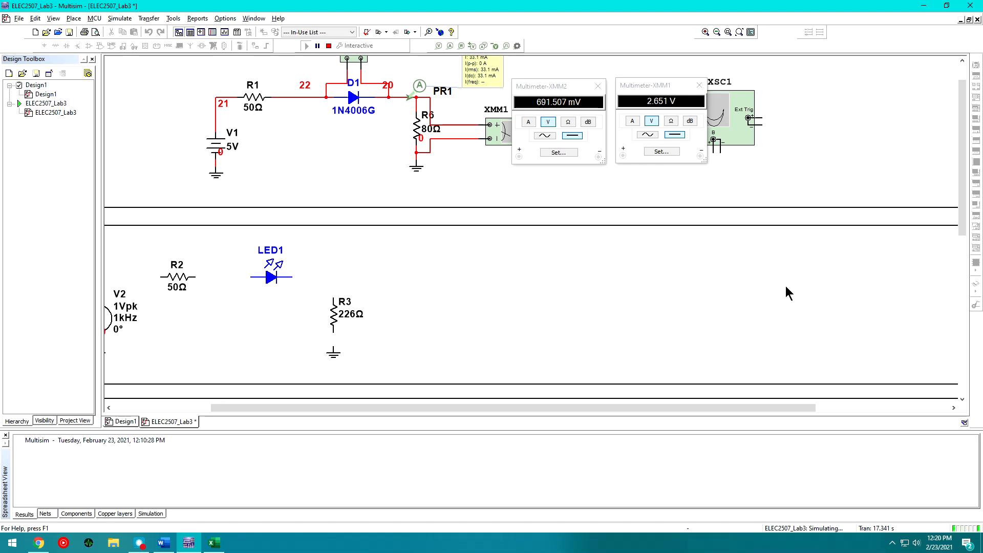
Step: Close the readouts of multimeters XMM2 and XMM1 and stop the simulation
key("alt+p")
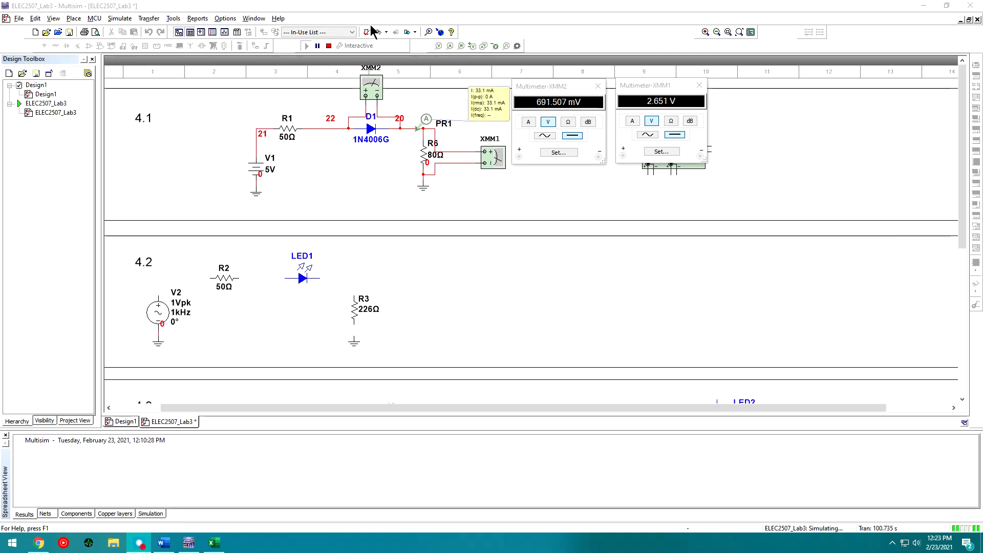
left_click(598, 86)
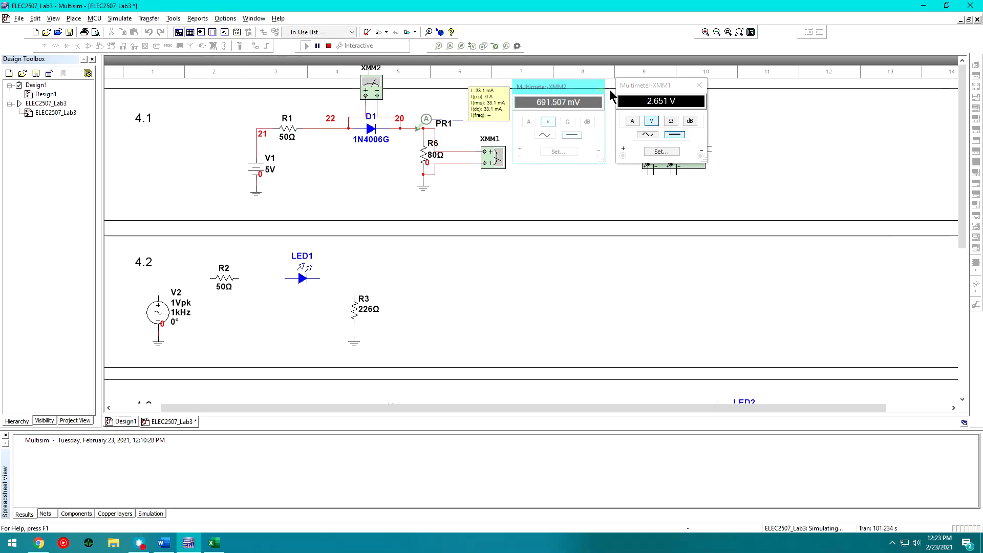
left_click(698, 86)
left_click(329, 46)
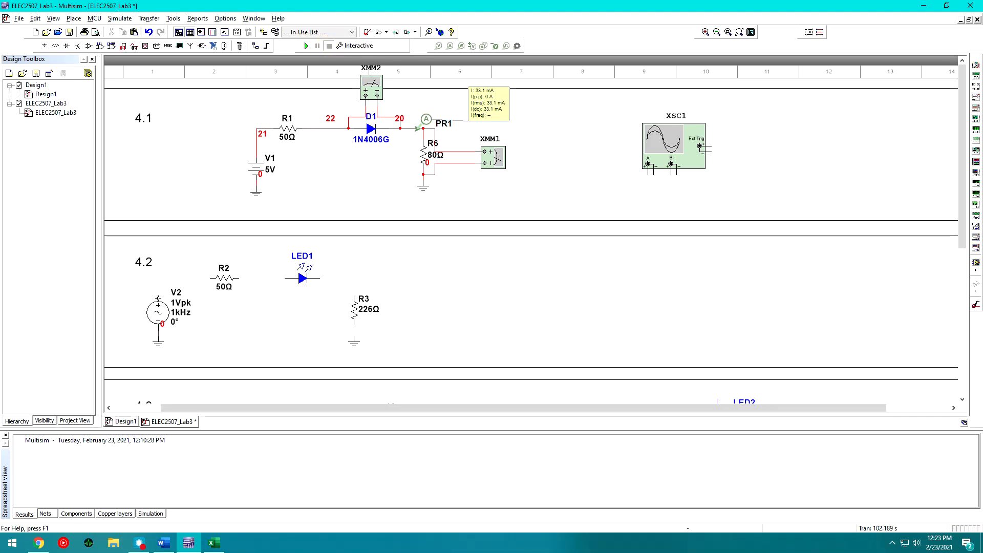
Step: Switch to the lab manual in Word and read task 3.2 on choosing RL for the LED circuit
left_click(164, 544)
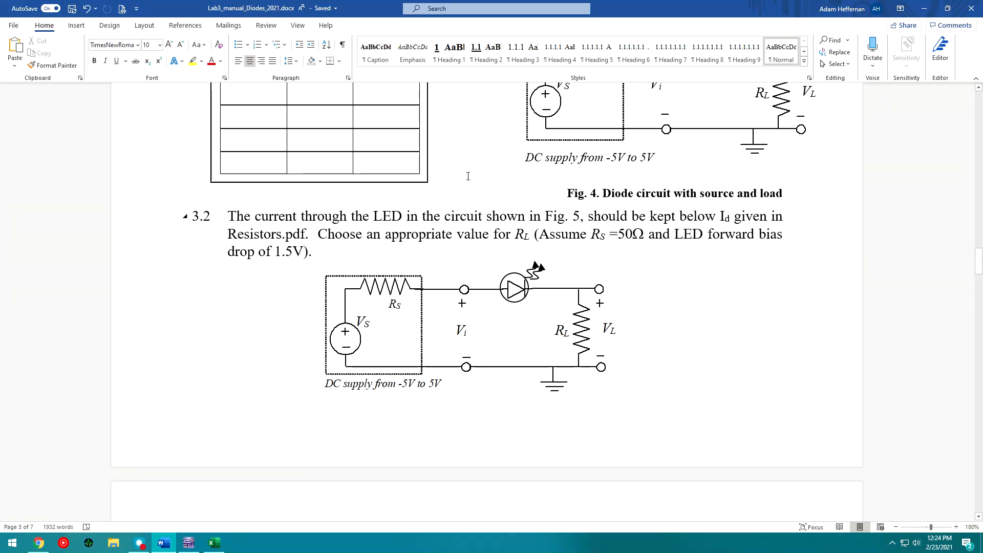
double_click(526, 237)
left_click_drag(536, 236, 532, 237)
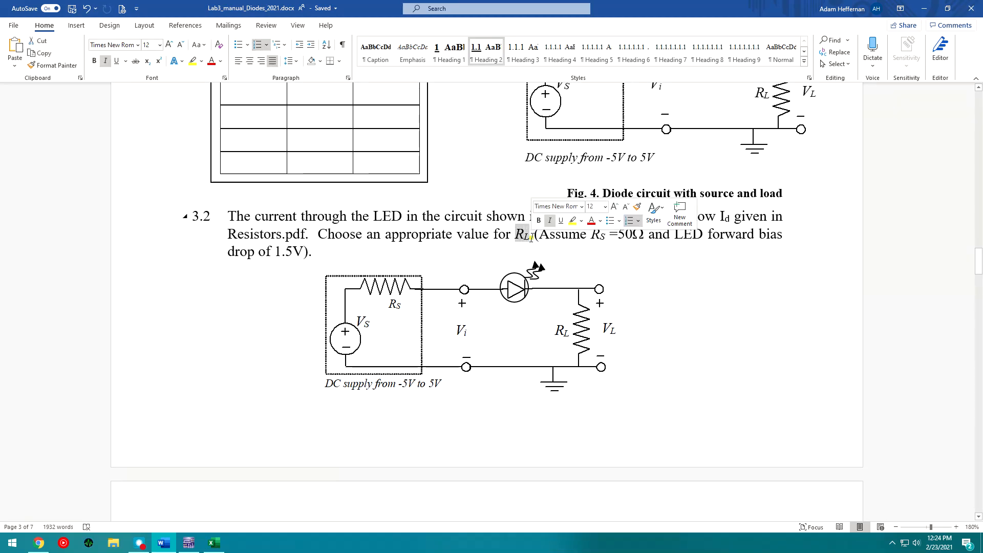
left_click(577, 297)
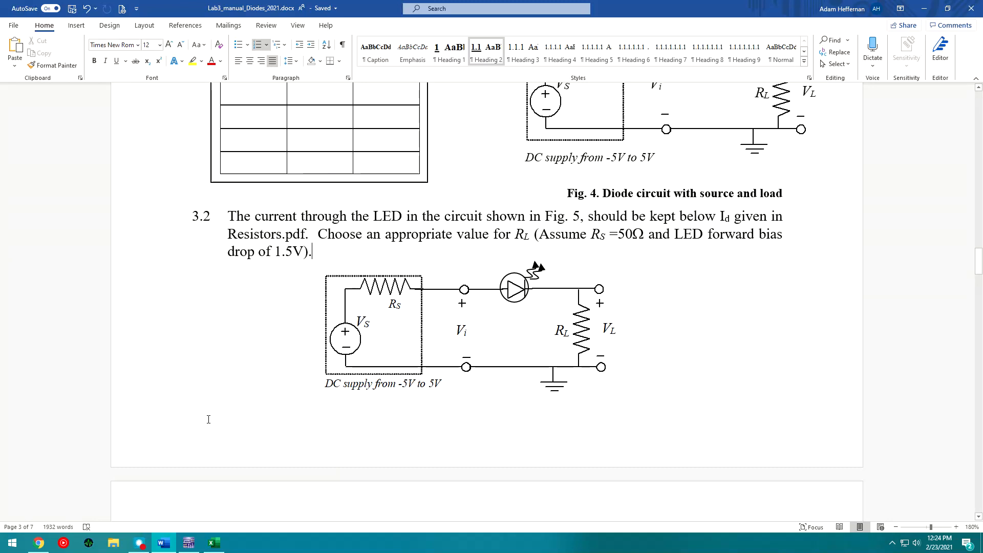
Step: Switch to Resistors.pdf in Chrome and examine the Id (3.2) mA column for the stations
left_click(39, 542)
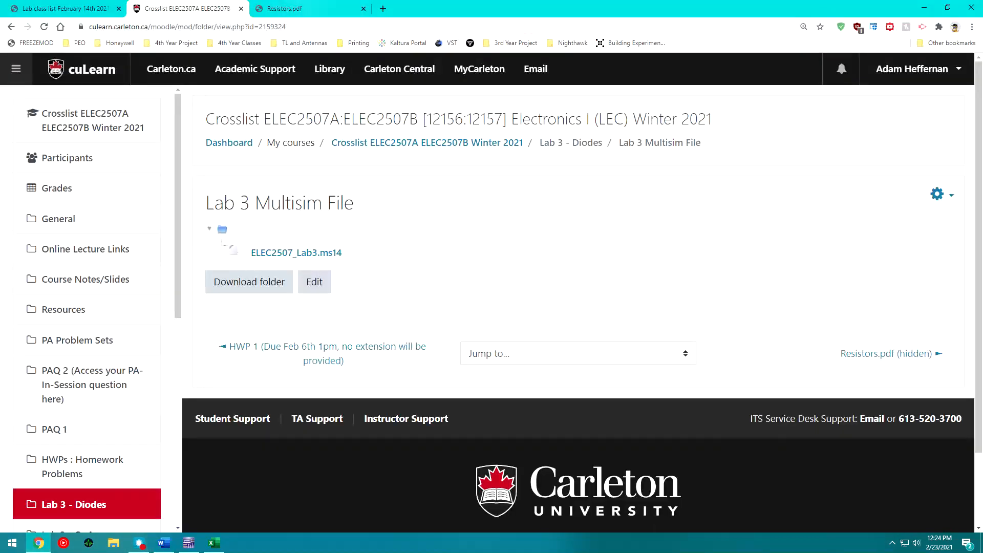
left_click(307, 8)
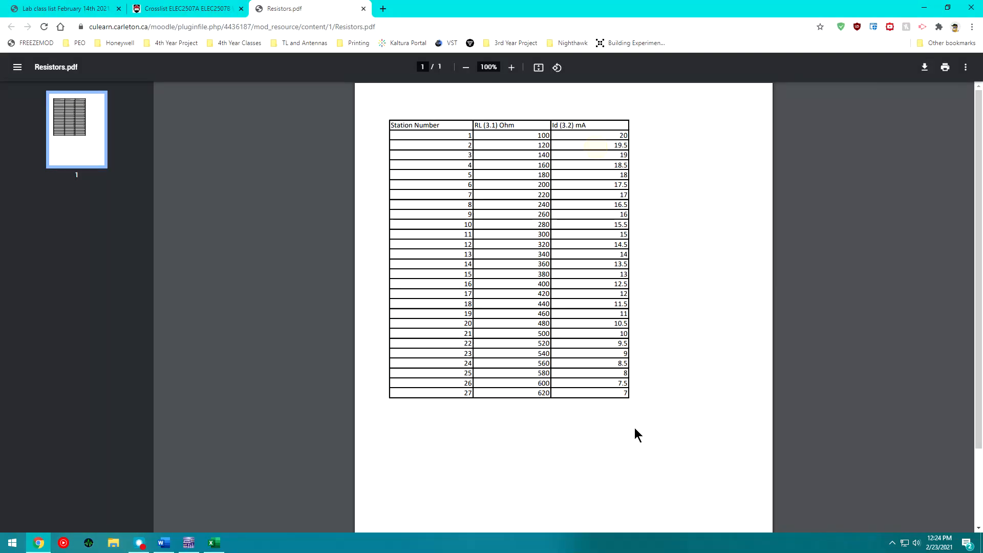
left_click_drag(550, 119, 599, 121)
left_click(600, 118)
left_click(924, 7)
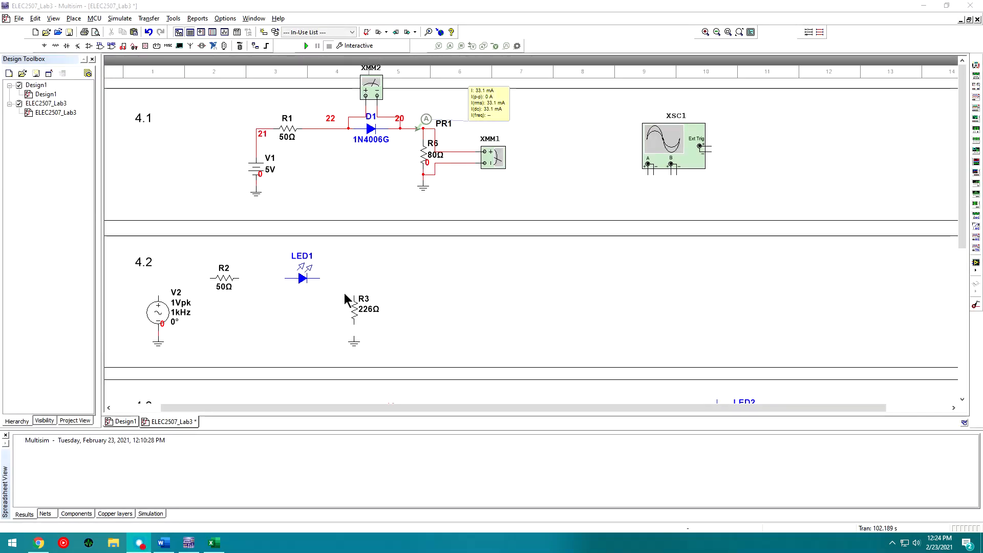
Step: Set the resistance of load resistor R3 in the 4.2 LED circuit to 630 Ω
double_click(361, 313)
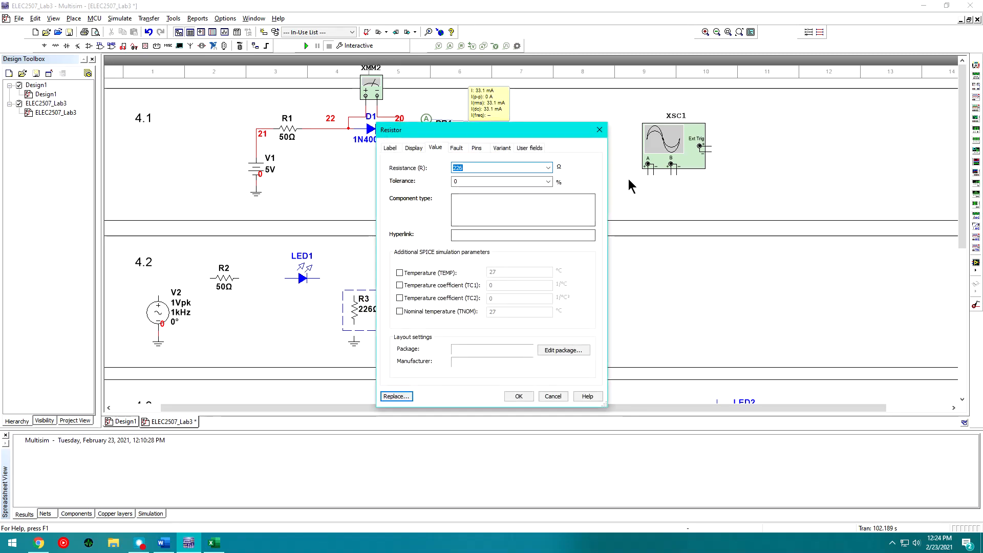
type("630")
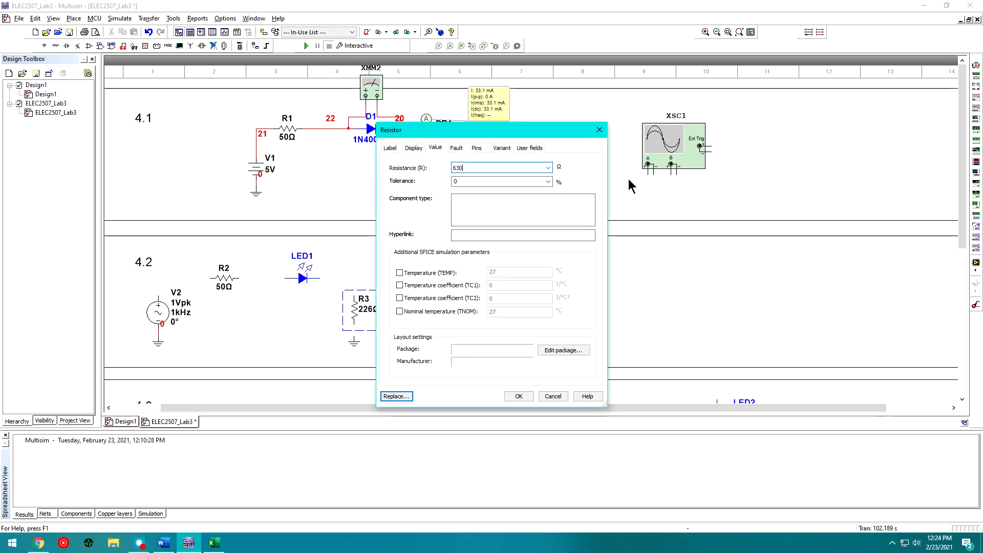
key("Return")
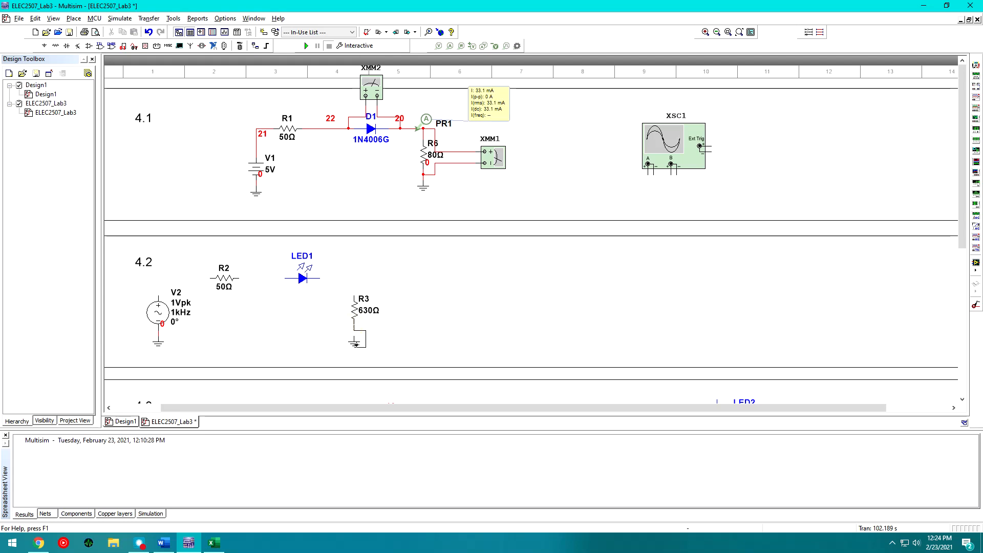
Step: Wire the 4.2 circuit in series from load resistor R3 through LED1 and R2 to source V2
left_click(353, 296)
left_click(318, 278)
left_click(286, 279)
left_click(238, 279)
left_click(157, 295)
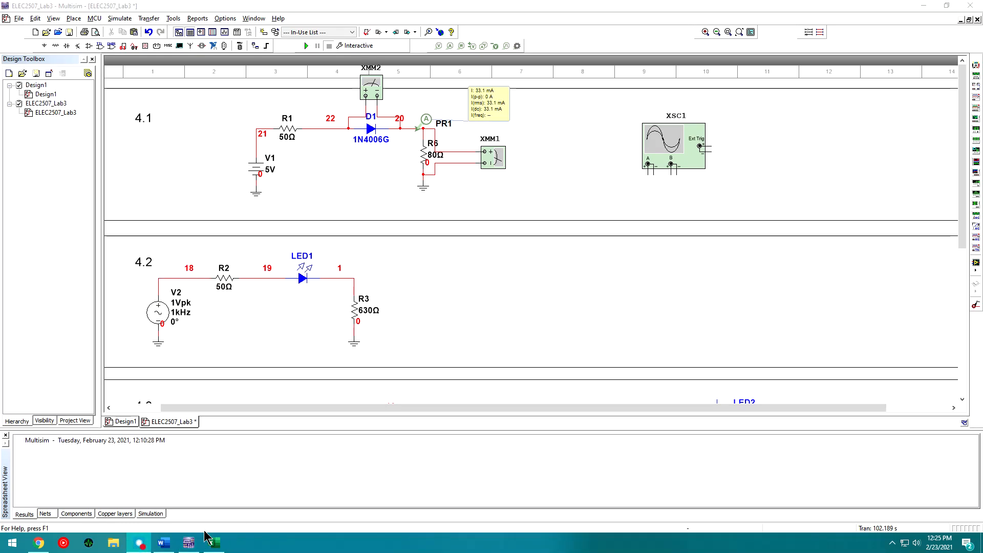
Step: Check task 4.2.2 in the Word lab manual and set AC source V2 to 5 V peak and 5 Hz in Multisim
left_click(160, 547)
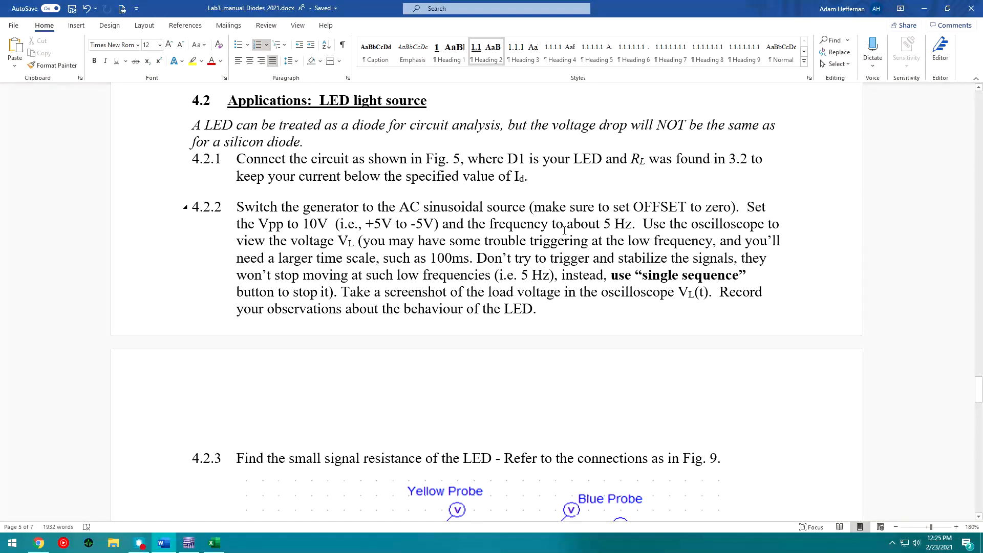
left_click(189, 542)
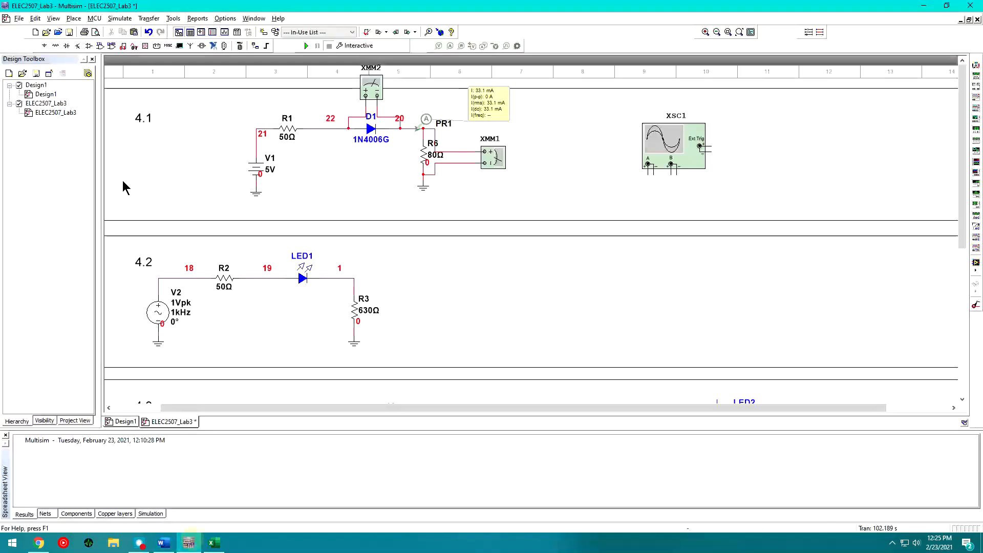
double_click(160, 321)
type("5")
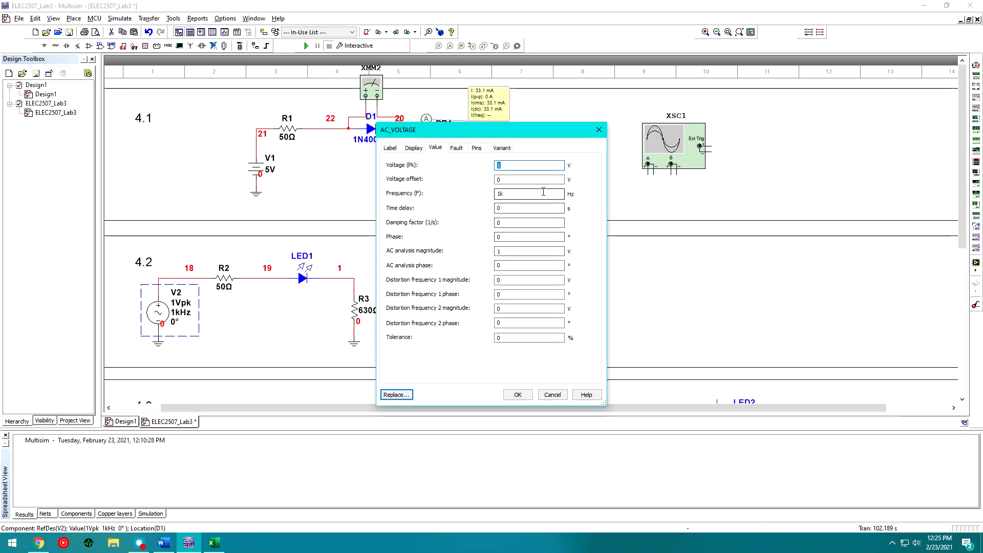
type("'")
key("BackSpace")
key("BackSpace")
key("Tab")
key("Tab")
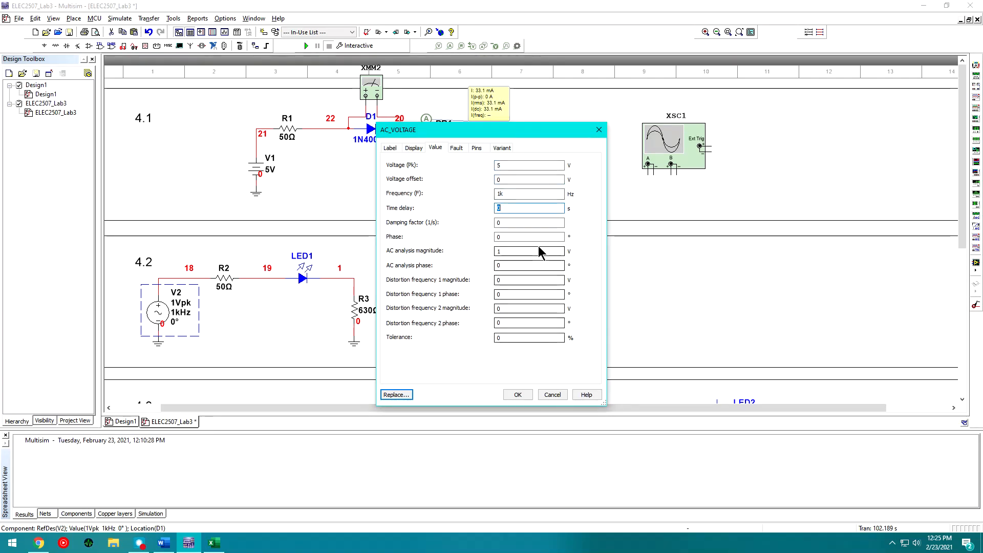
key("shift+Tab")
type("5")
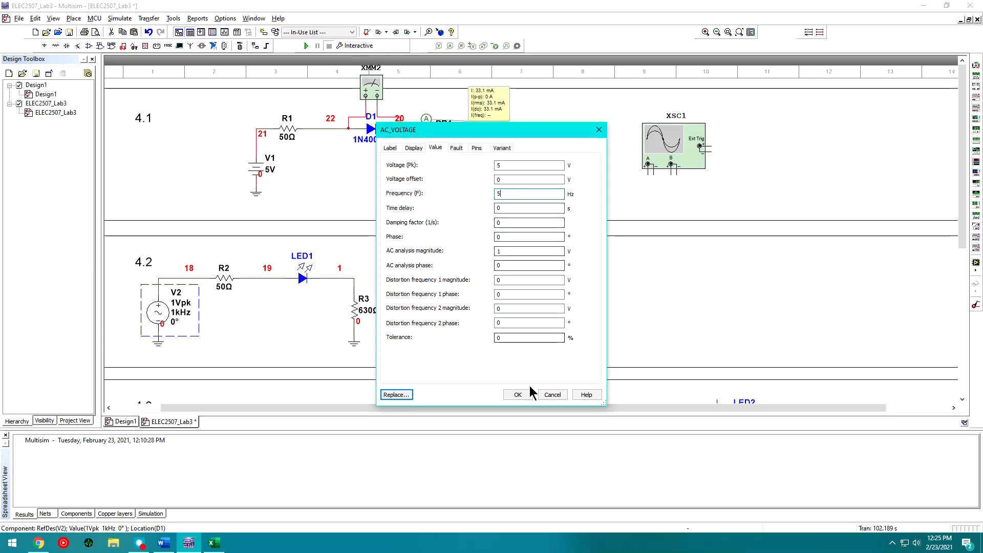
left_click(517, 395)
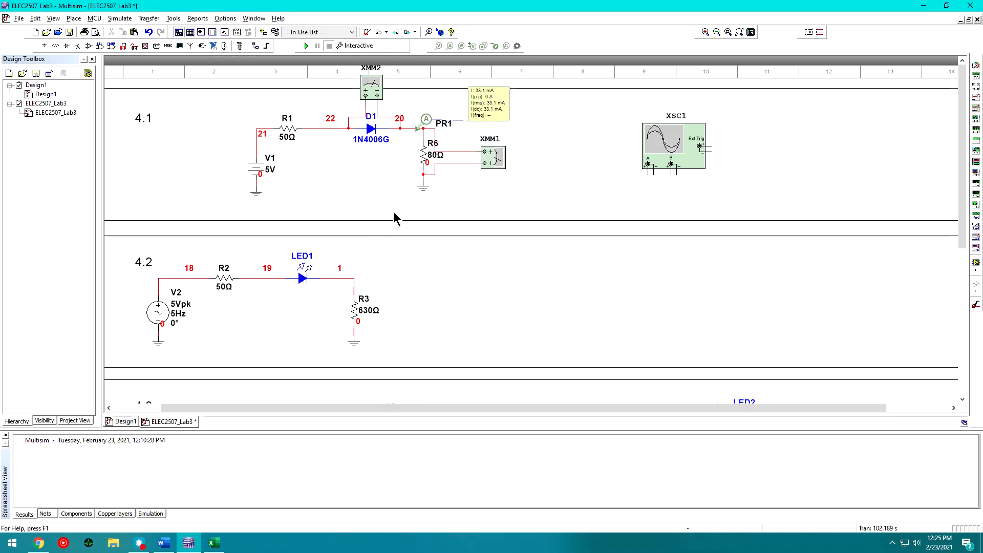
Step: Place a copy of oscilloscope XSC1 beside R3 in the 4.2 circuit and wire its channel A across R3
left_click(681, 138)
mouse_move(686, 138)
left_mouse_down()
mouse_move(543, 287)
mouse_move(671, 128)
mouse_move(688, 139)
left_mouse_up()
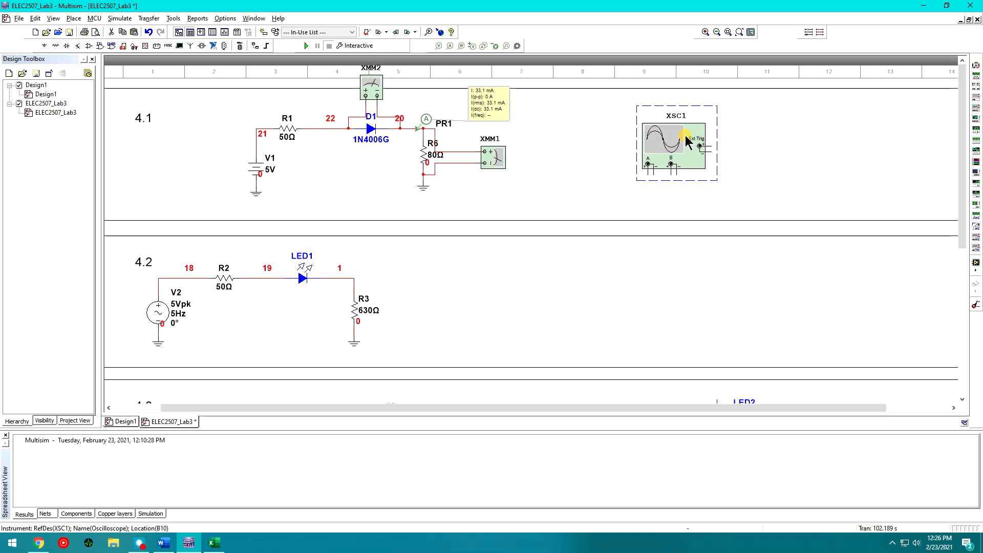
left_click_drag(669, 164, 453, 324)
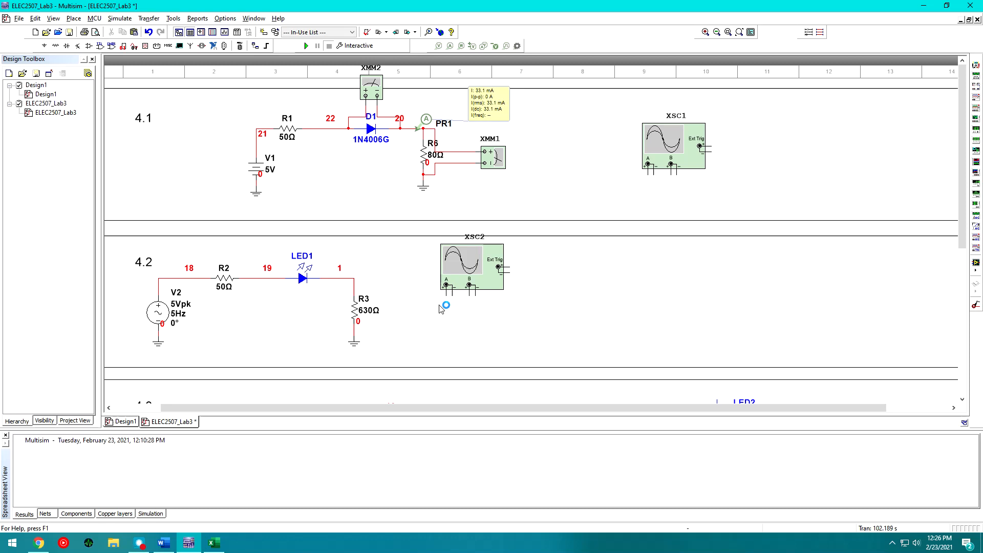
left_click(354, 278)
left_click(453, 295)
left_click(350, 332)
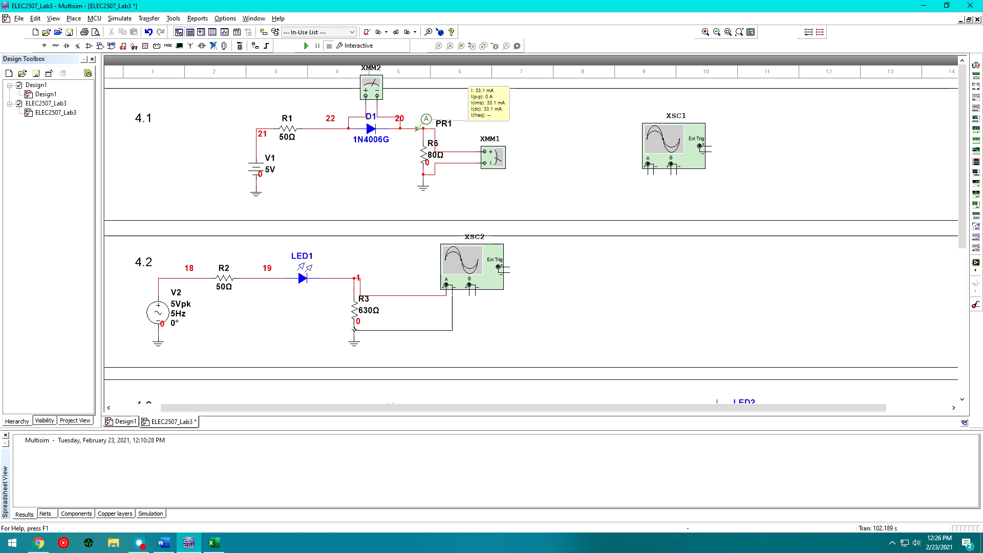
Step: Switch to the lab manual in Word and read the task 4.2.2 instructions on time scale and single sequence capture
key("alt+Tab")
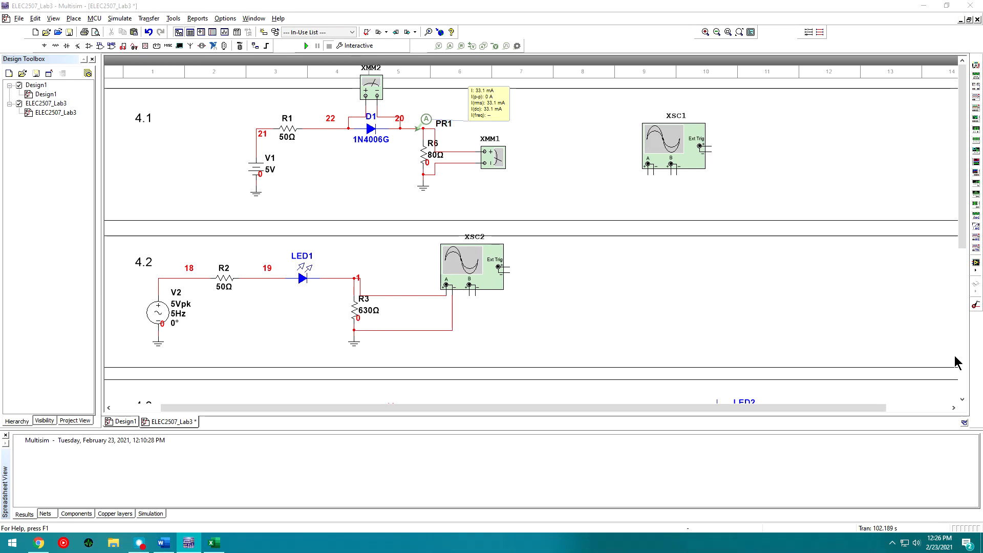
left_click(427, 259)
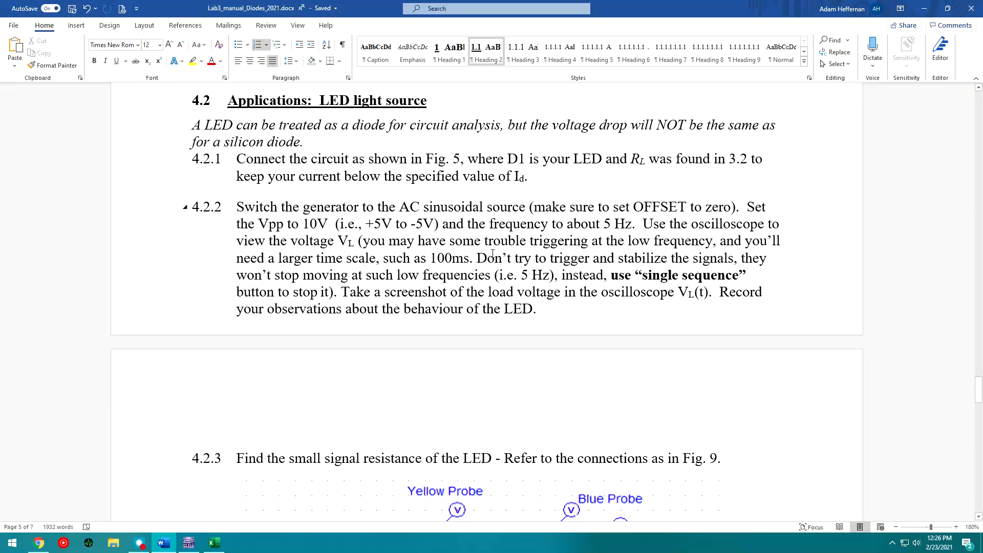
left_click_drag(367, 277, 739, 276)
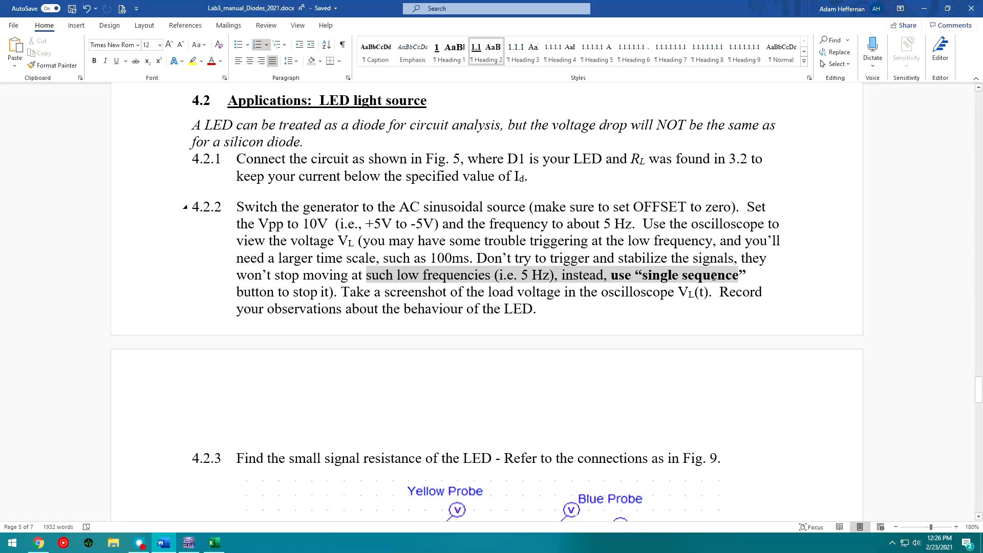
left_click(924, 8)
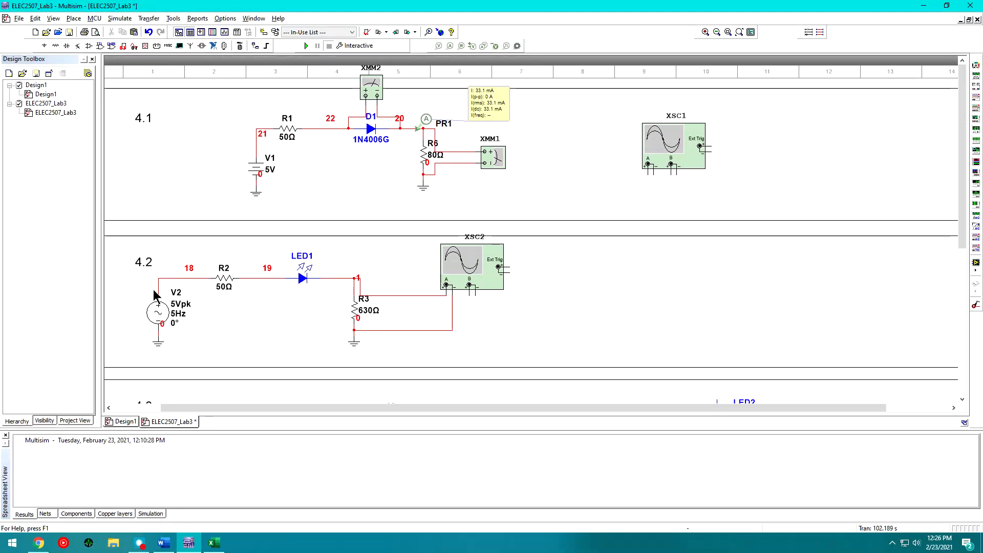
Step: Start the simulation, open oscilloscope XSC2 and set its timebase to 200 ms/Div
left_click(306, 45)
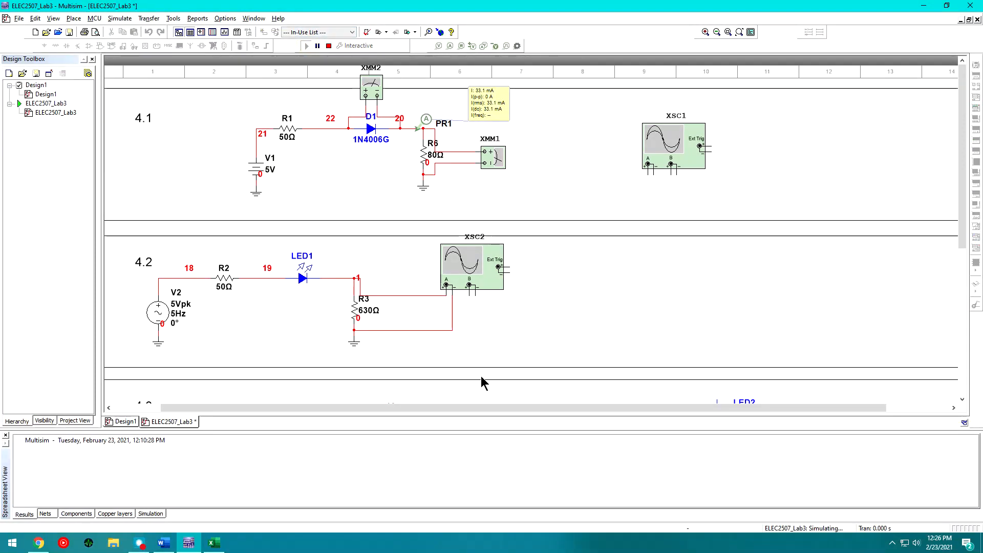
double_click(476, 267)
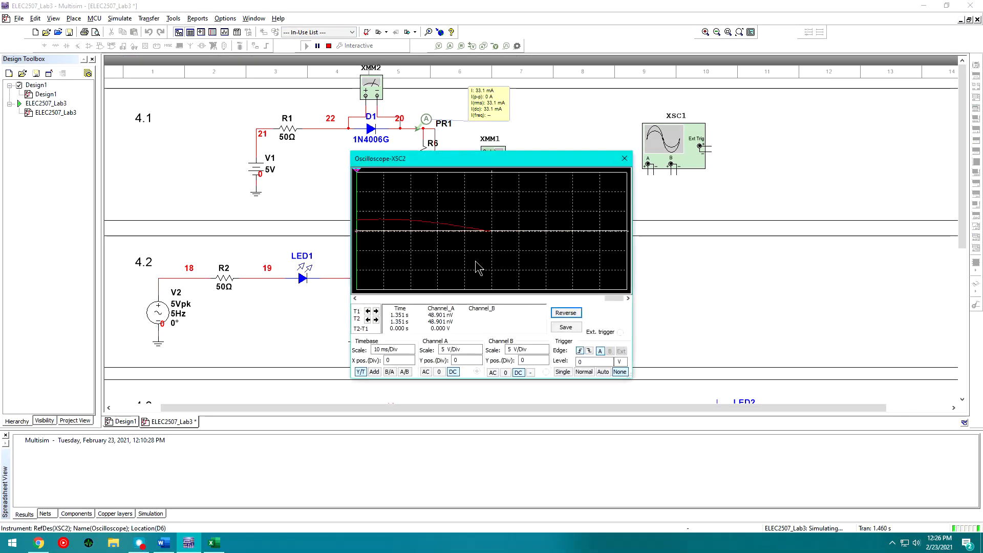
left_click(410, 346)
left_click(411, 346)
left_click(411, 347)
left_click(410, 346)
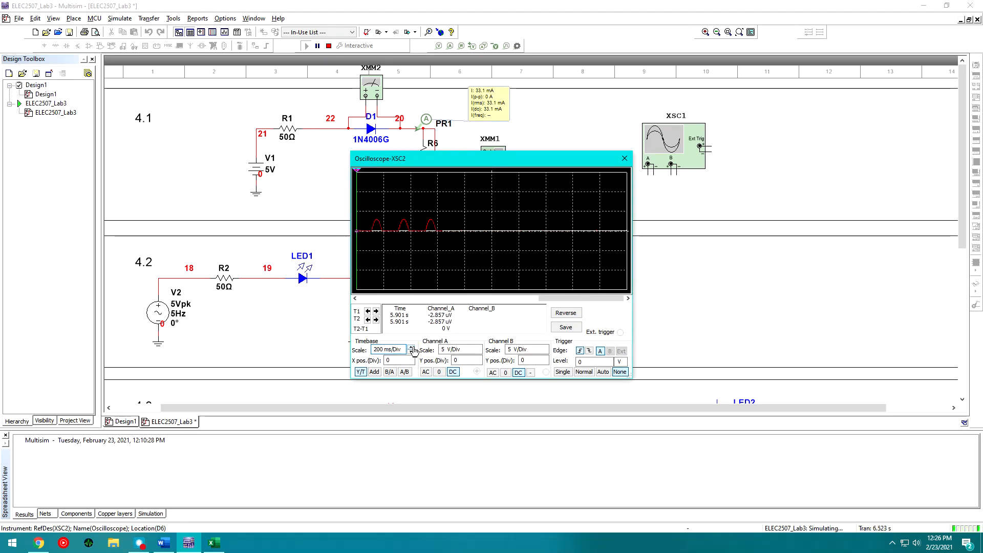
Step: Set channel A of oscilloscope XSC2 to 2 V/Div and switch the trigger to Single
left_click(466, 352)
left_click(478, 348)
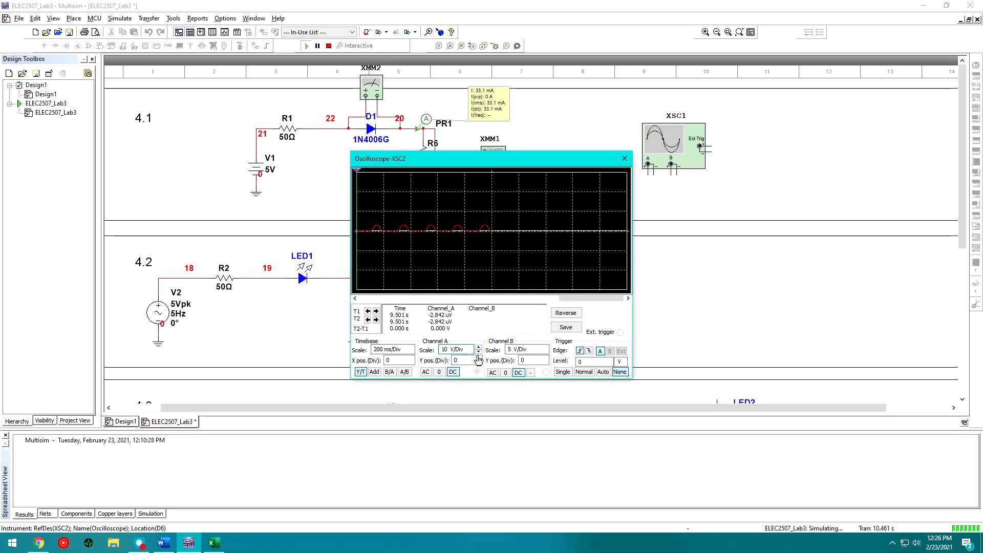
left_click(478, 352)
left_click(478, 353)
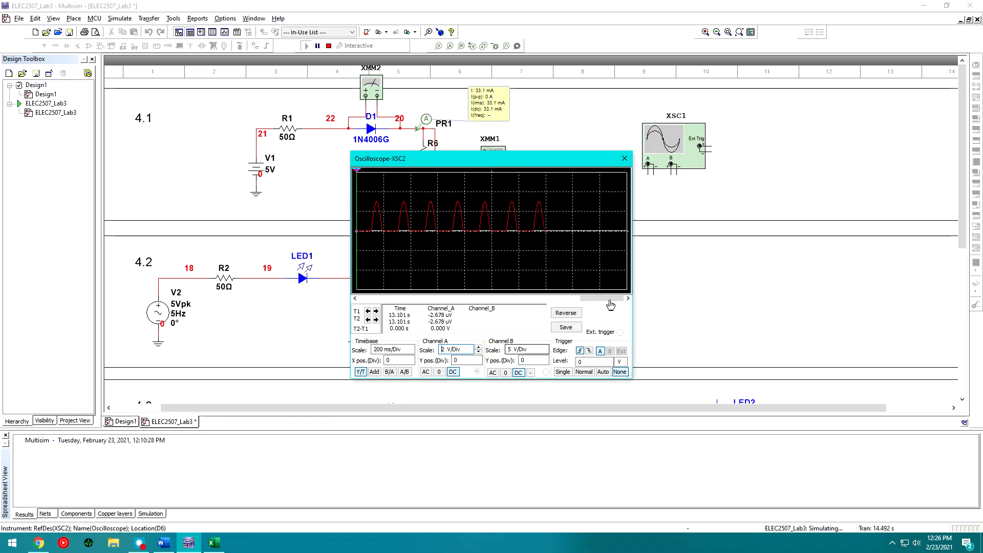
left_click(567, 372)
left_click(563, 372)
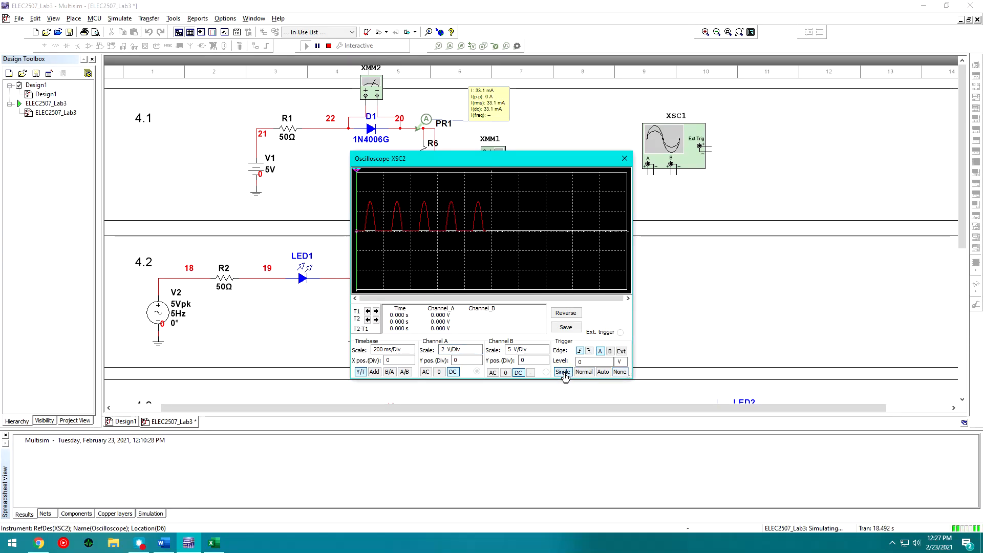
Step: Move the XSC2 oscilloscope window clear of the 4.2 circuit and enlarge it
left_click_drag(513, 160, 606, 126)
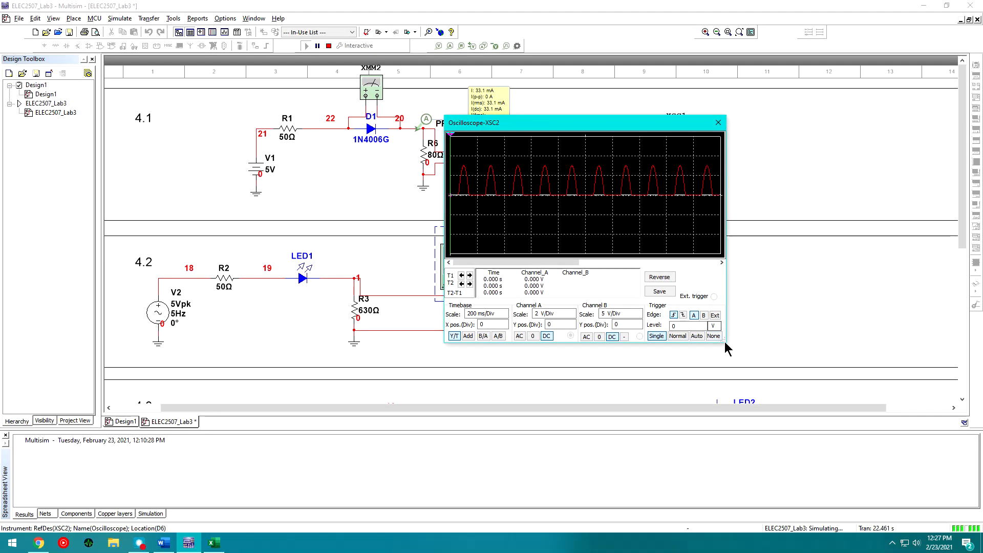
left_click_drag(726, 338, 862, 454)
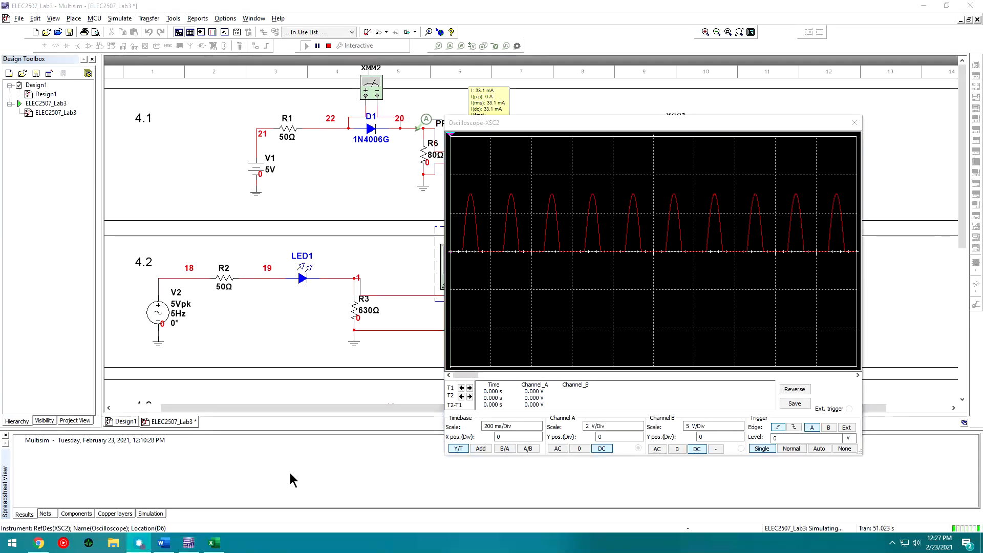
left_click(389, 328)
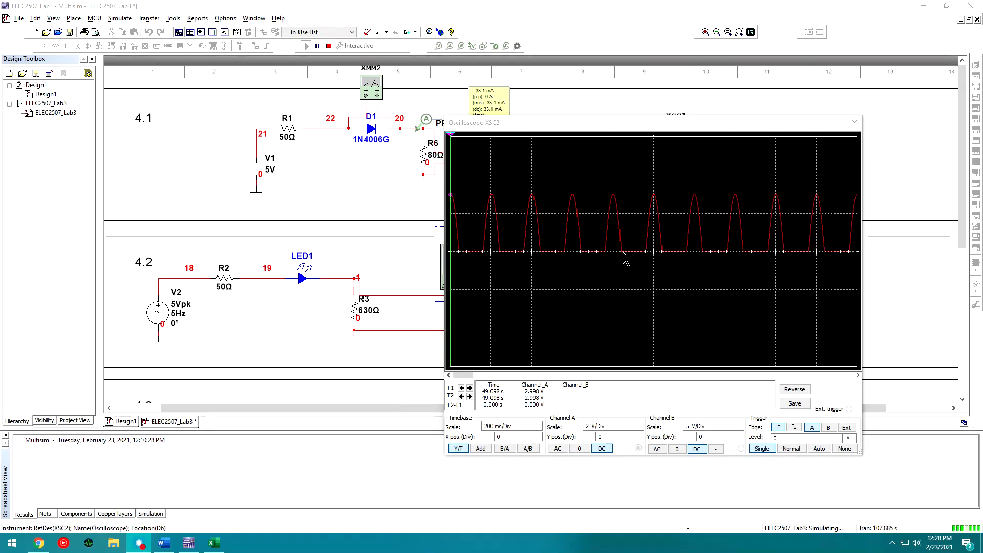
Step: Measure a load voltage pulse with cursor T1 on its peak and T2 at its end, and widen the oscilloscope window
left_click_drag(450, 204, 532, 212)
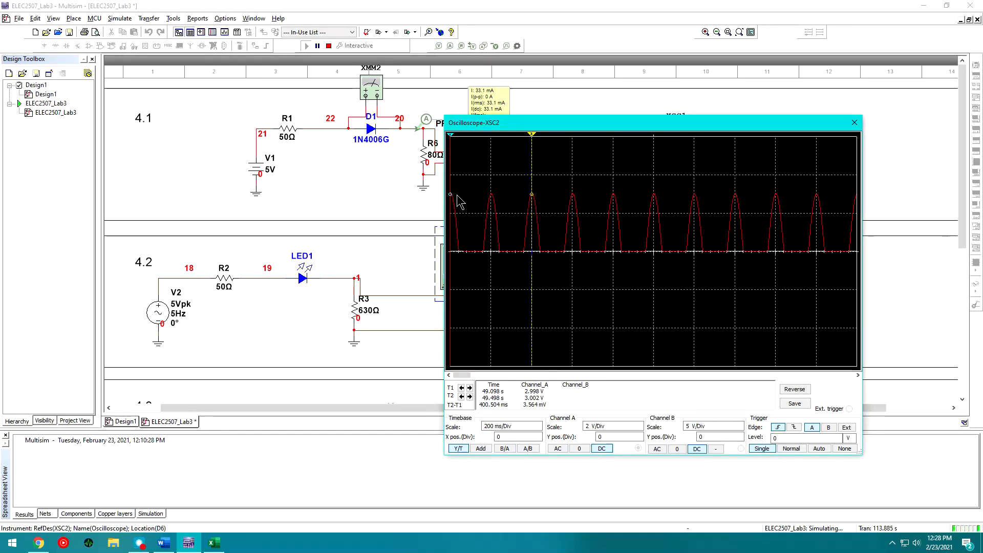
left_click_drag(452, 198, 523, 225)
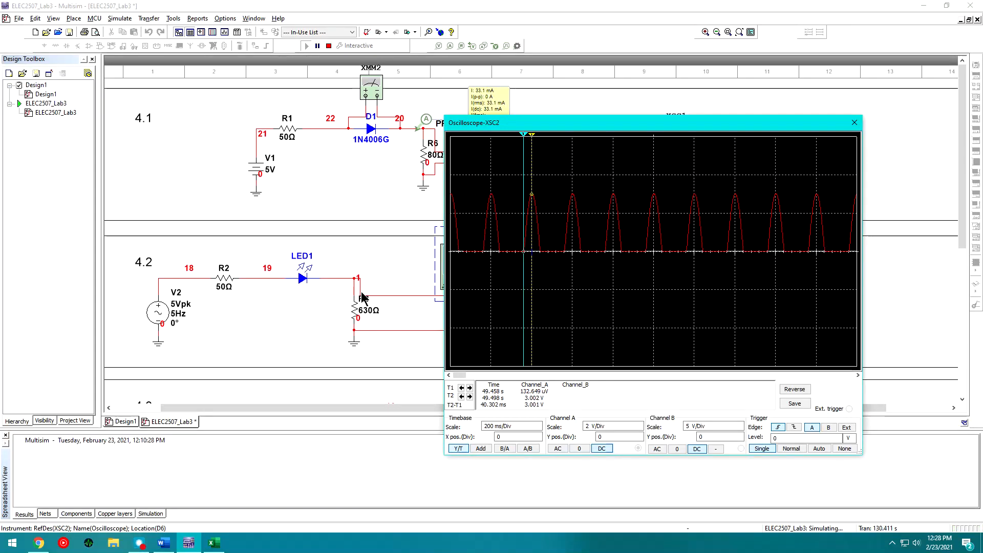
left_click(867, 280)
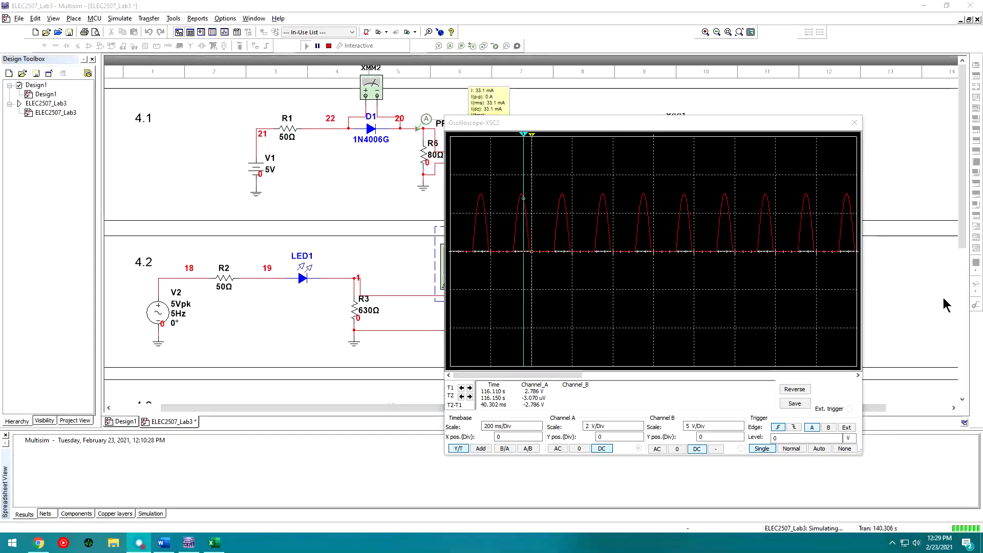
left_click(524, 200)
left_click_drag(524, 201, 521, 201)
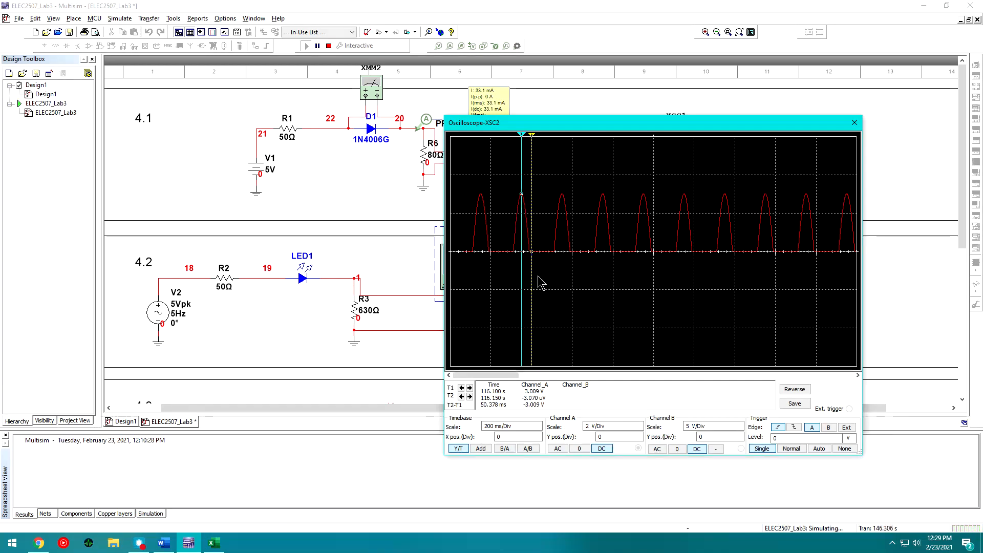
left_click_drag(532, 257, 530, 258)
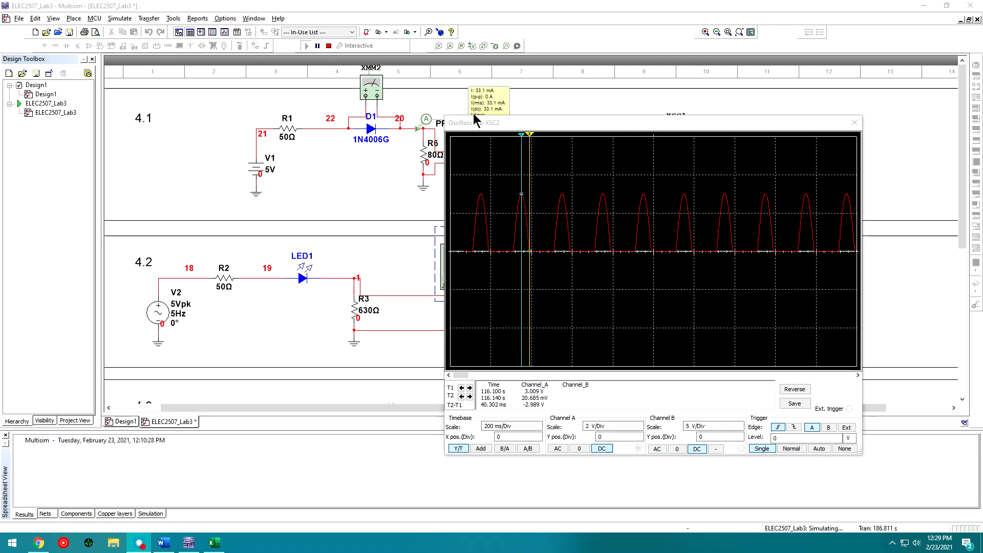
left_click_drag(445, 116, 261, 80)
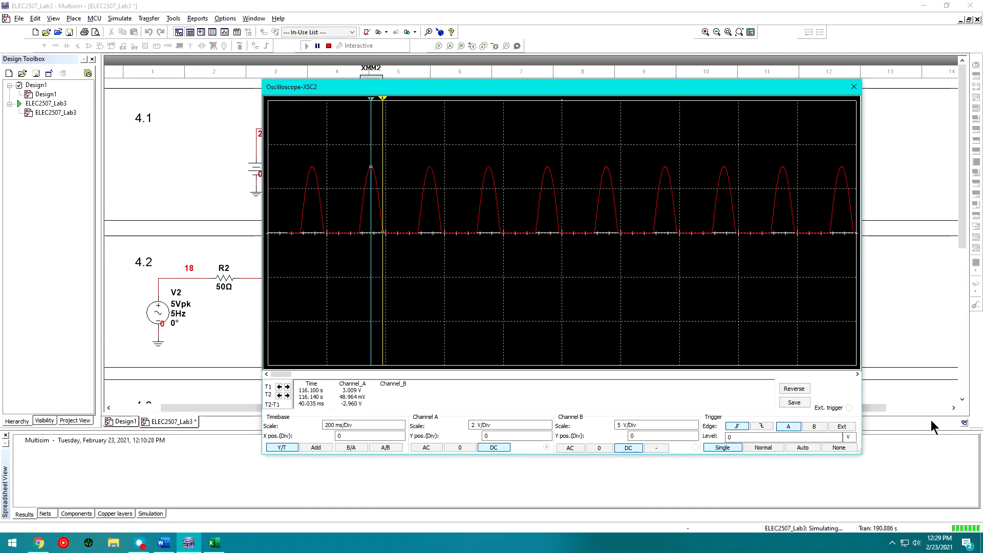
Step: Switch to the lab manual in Word and read task 4.2.3 with Fig. 9 and the small signal resistance steps
key("F10")
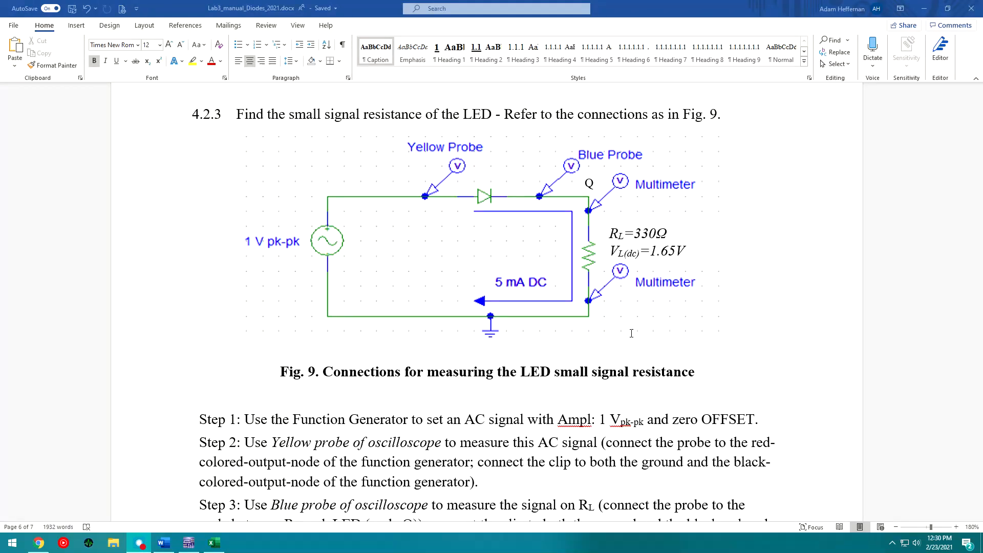
scroll(724, 152, "down", 3)
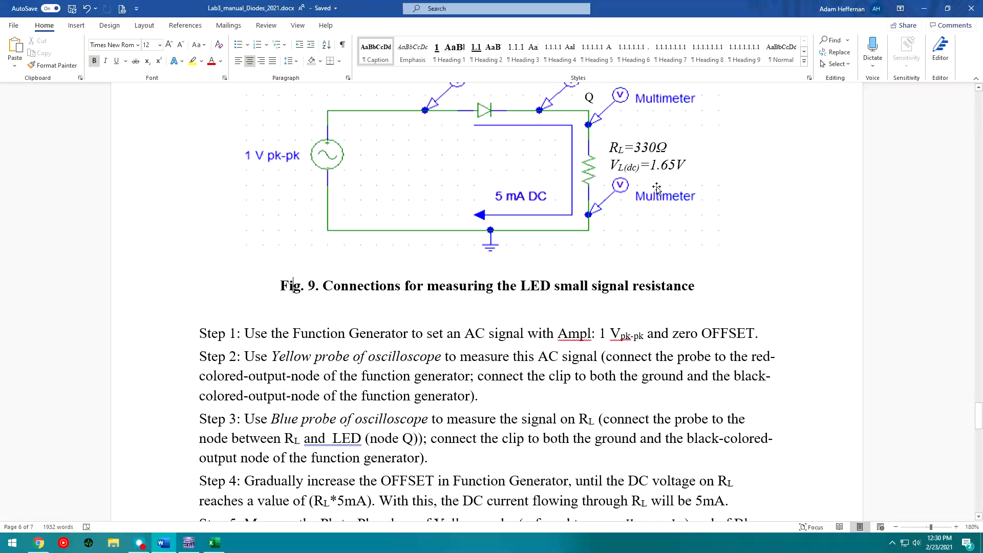
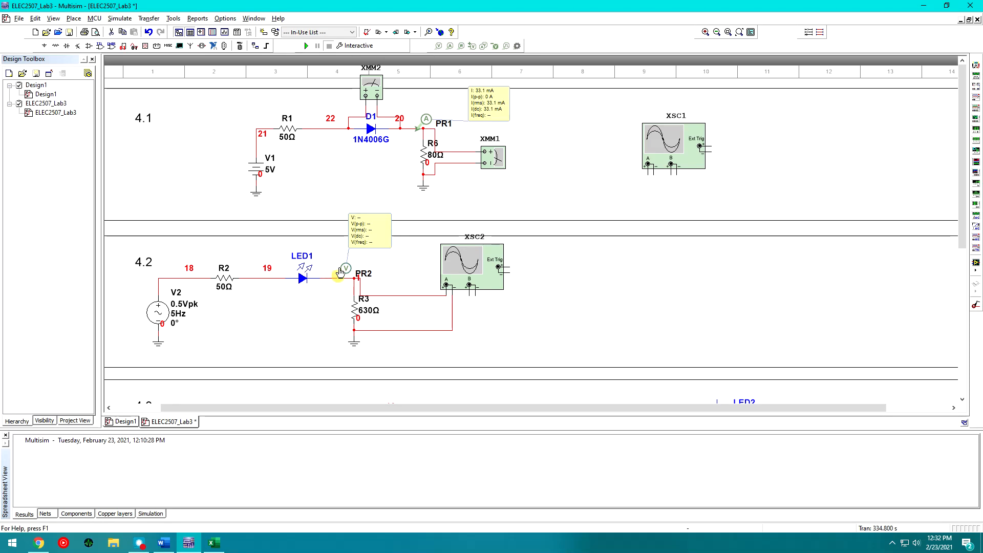
Step: Move the readout of voltage probe PR2 toward XSC2 and delete the wire from R3 to the oscilloscope's channel A
left_click_drag(376, 235, 401, 256)
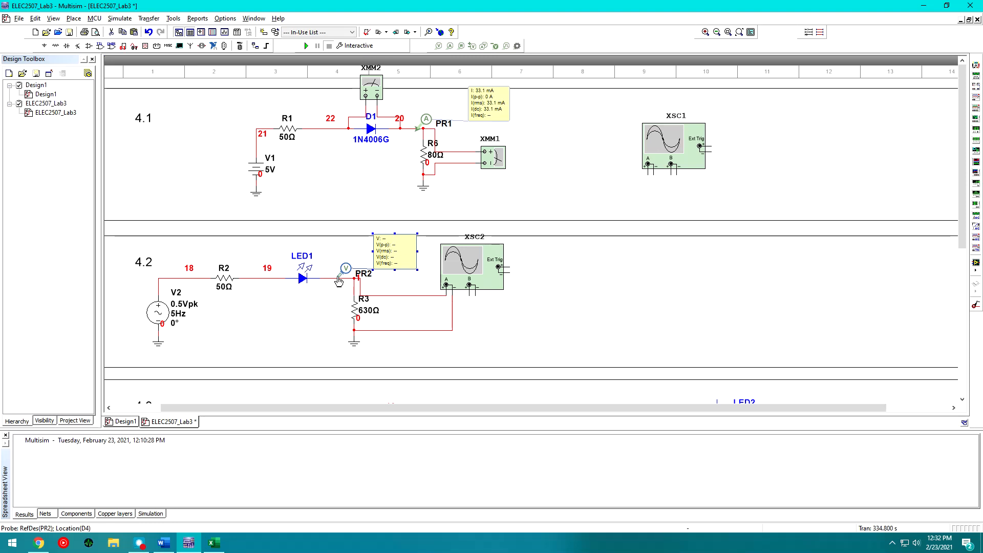
left_click(406, 295)
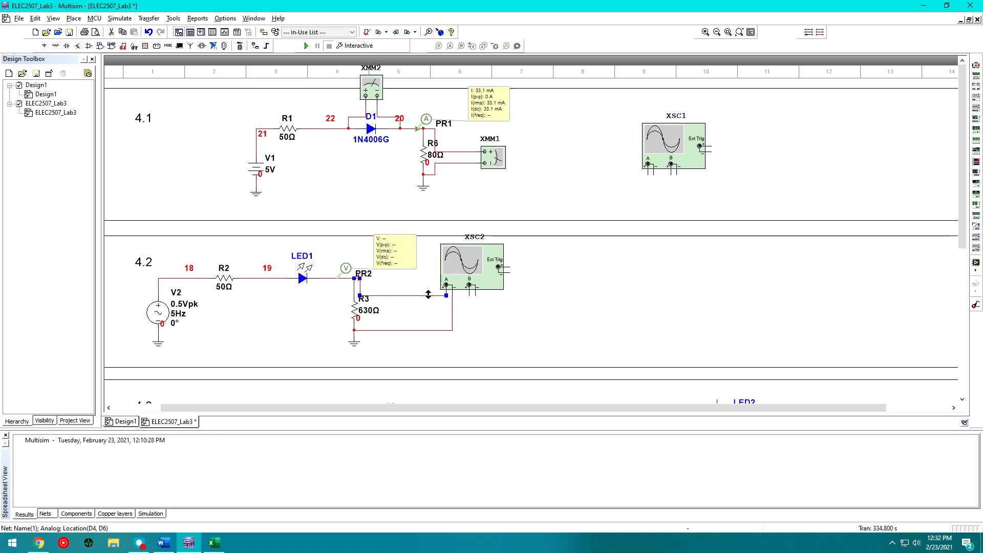
key("Delete")
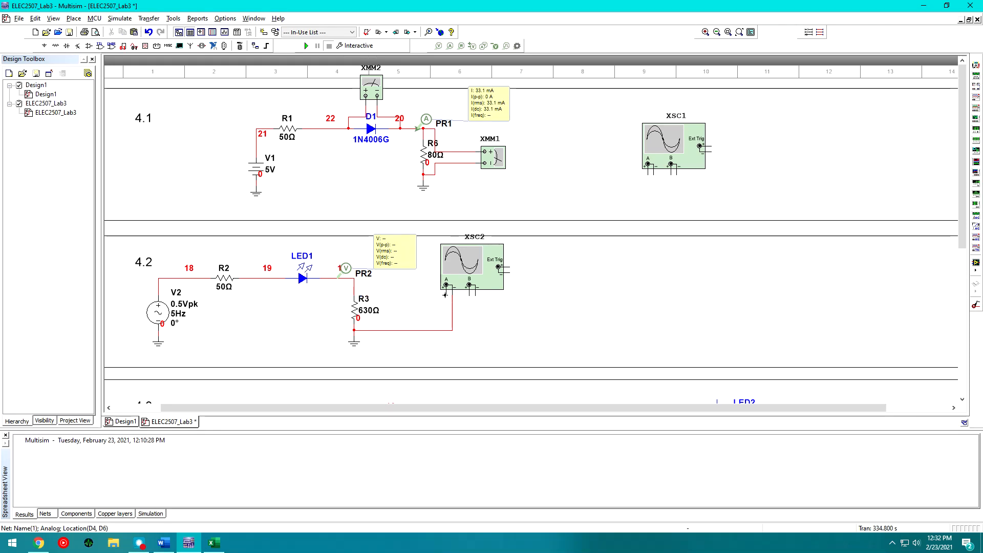
Step: Wire XSC2's channel A to the node between R2 and LED1 and channel B across R3, with both negatives grounded, and run the simulation
left_click(446, 286)
left_click(251, 278)
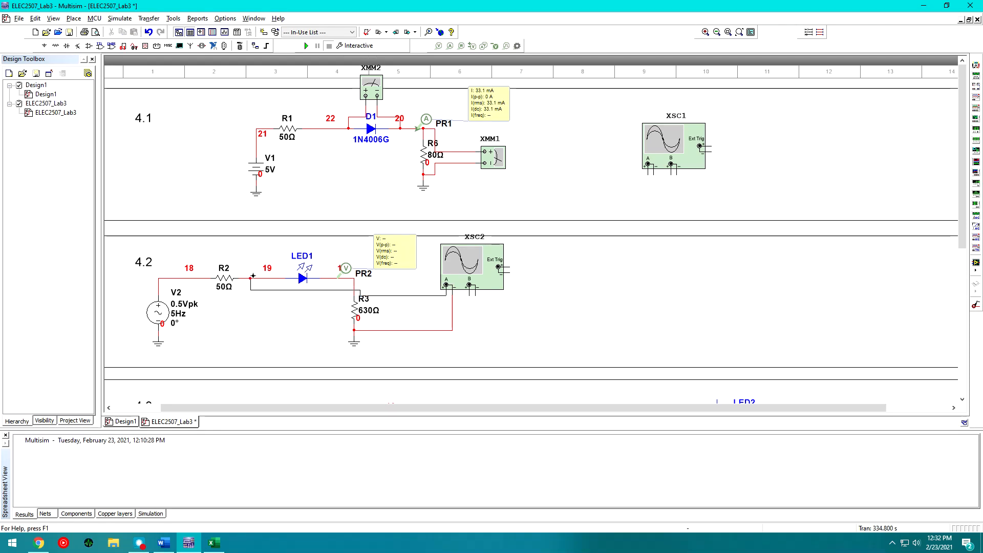
left_click(256, 278)
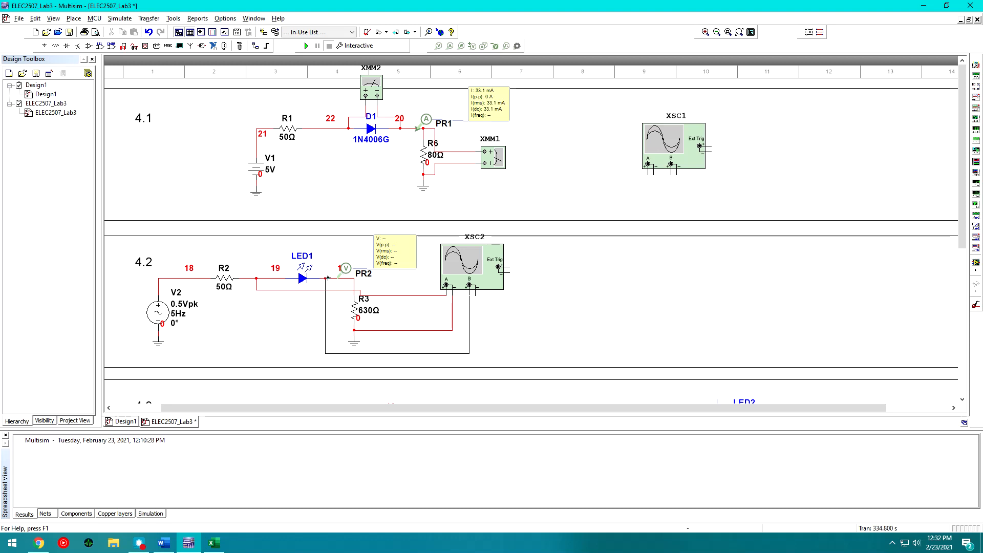
left_click(327, 278)
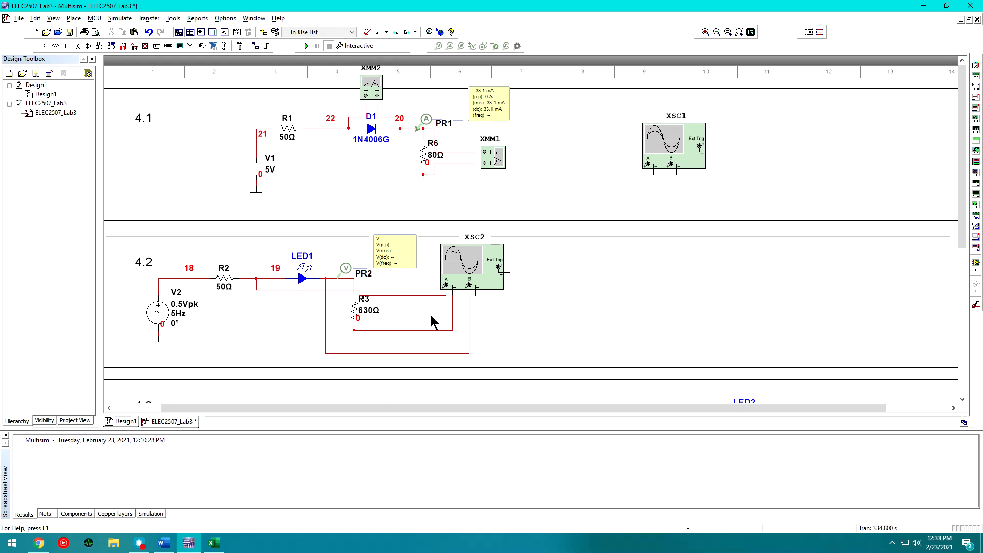
left_click(912, 371)
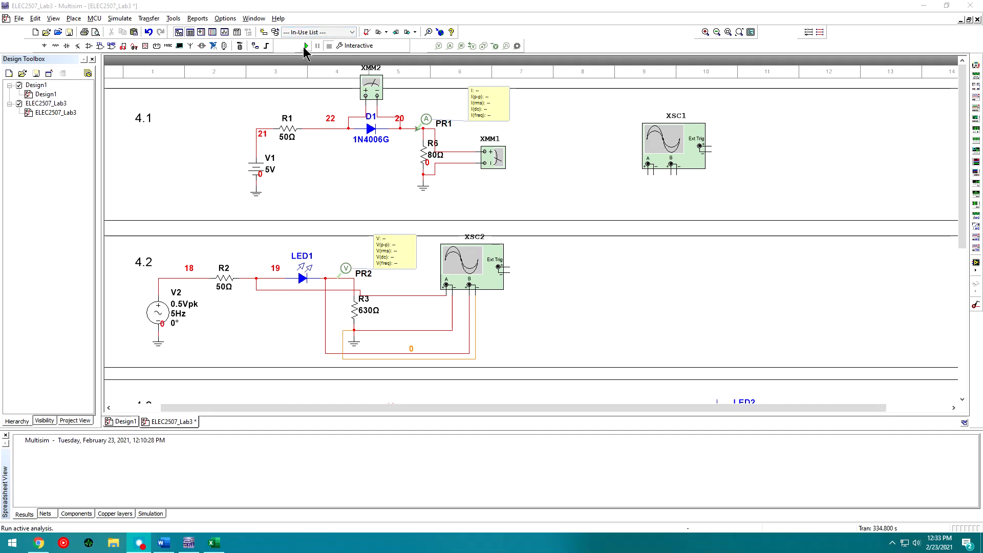
left_click(306, 46)
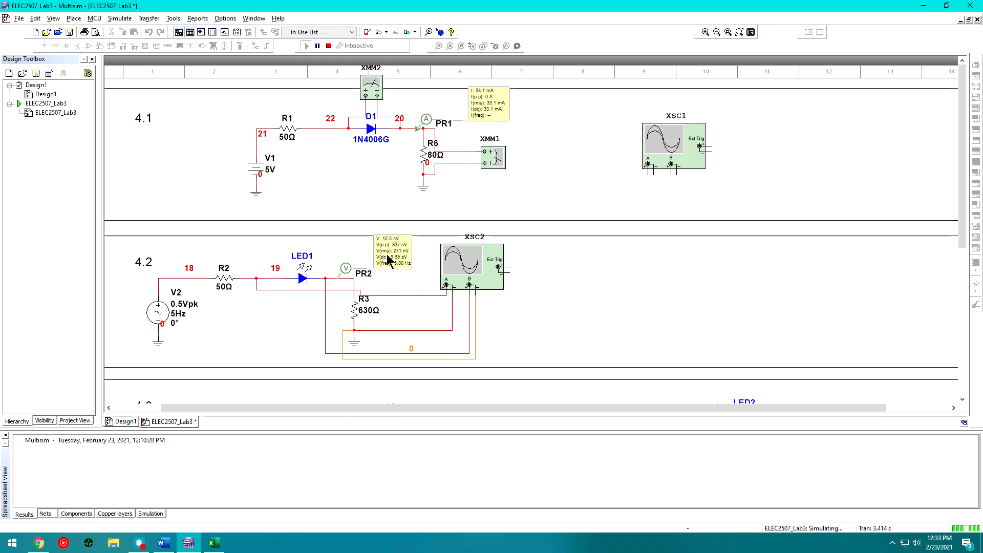
Step: Set the voltage offset of source V2 to 4 V and restart the simulation
double_click(164, 312)
left_click_drag(487, 129, 619, 146)
double_click(659, 195)
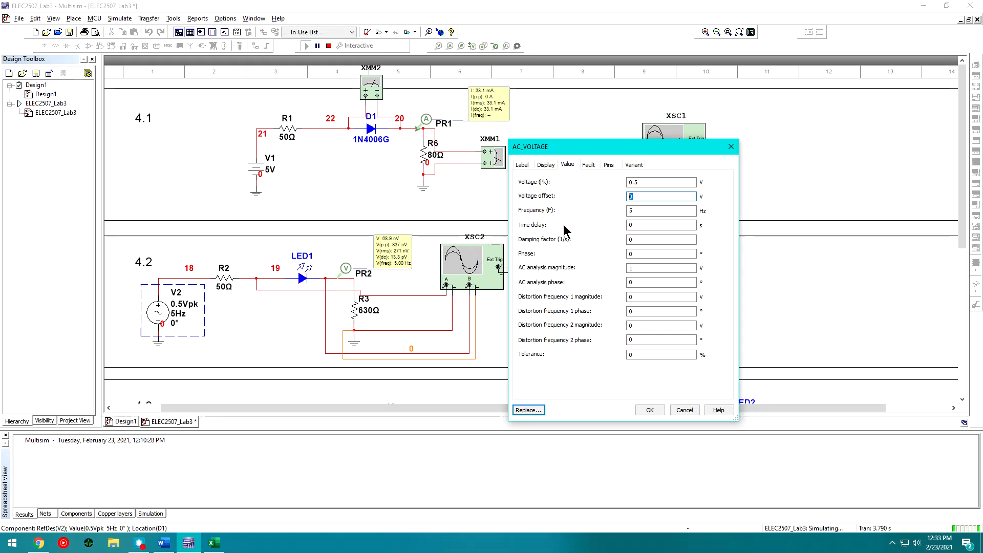
left_click(640, 195)
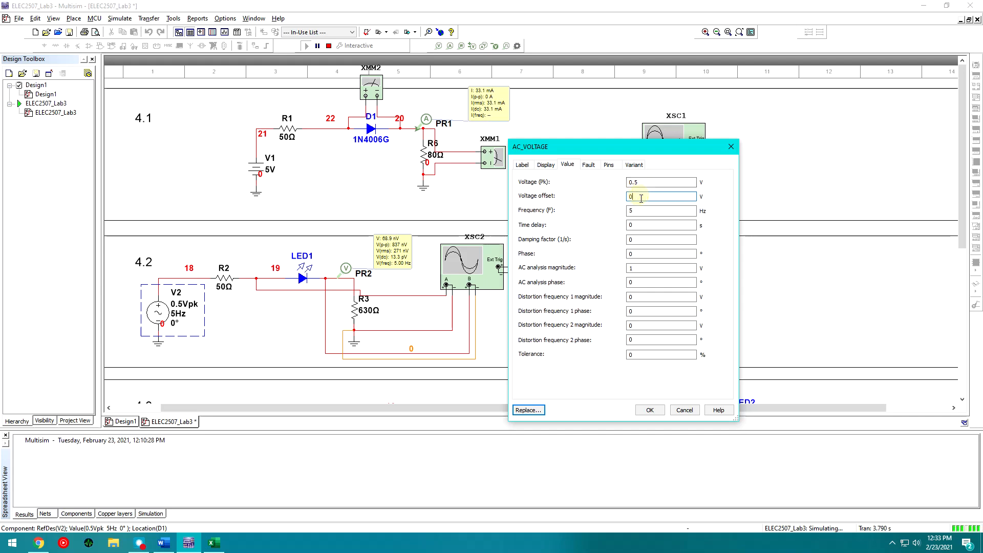
type("4")
left_click(656, 409)
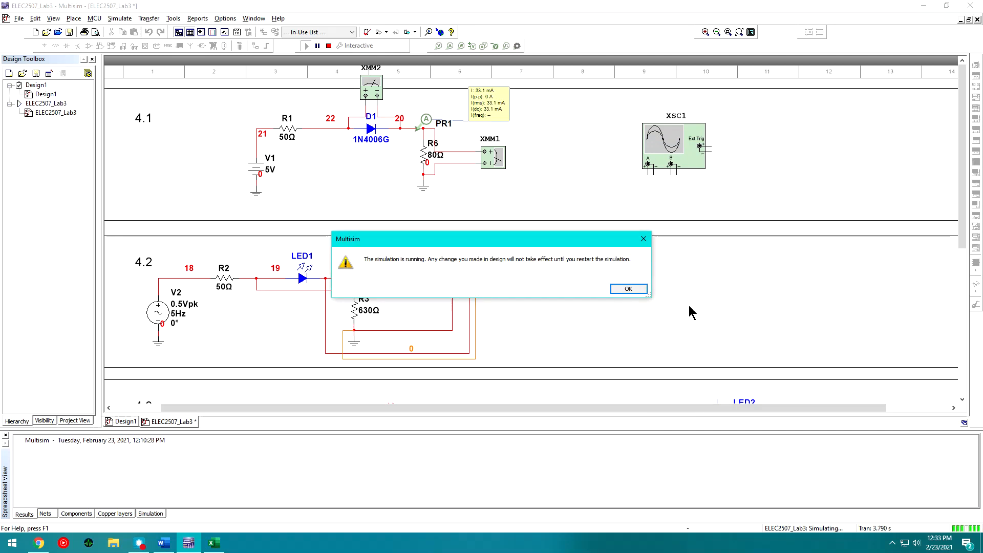
left_click(635, 289)
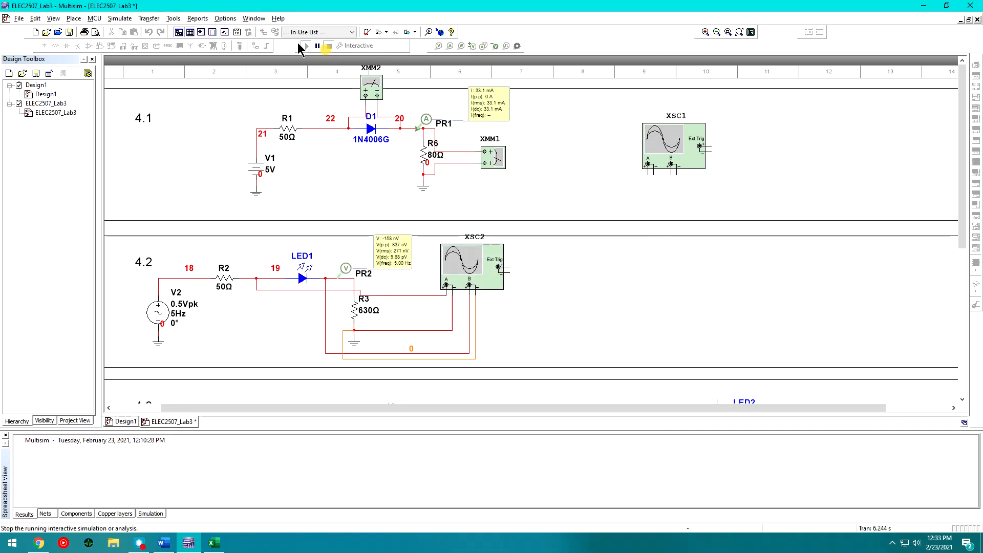
left_click(328, 46)
left_click(307, 46)
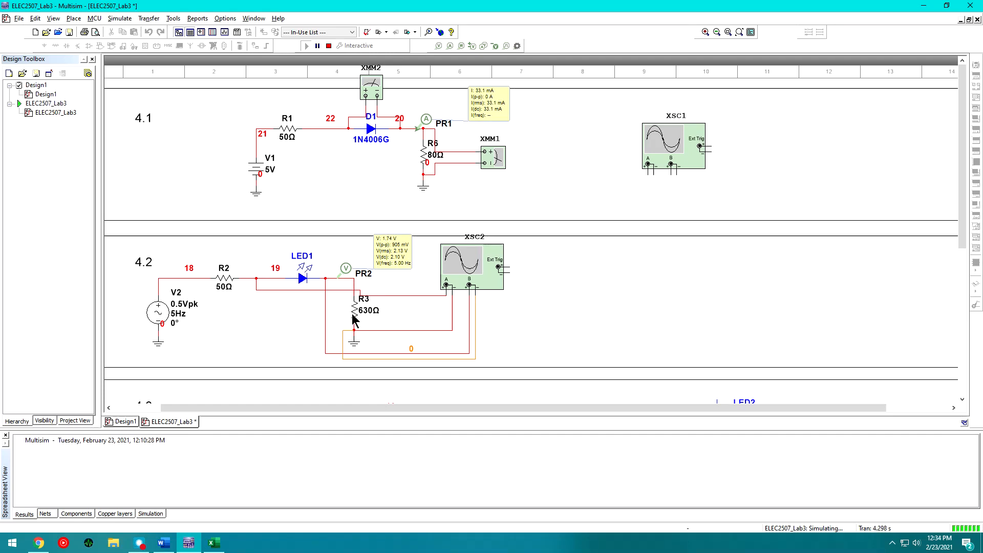
Step: Raise the voltage offset of source V2 to 5.5 V and restart the simulation
double_click(157, 312)
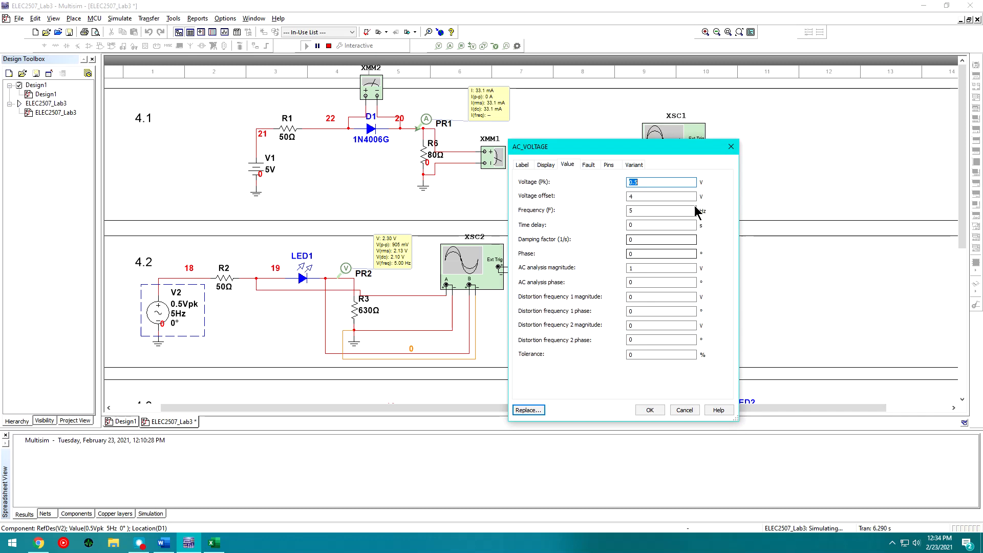
double_click(646, 194)
type("5")
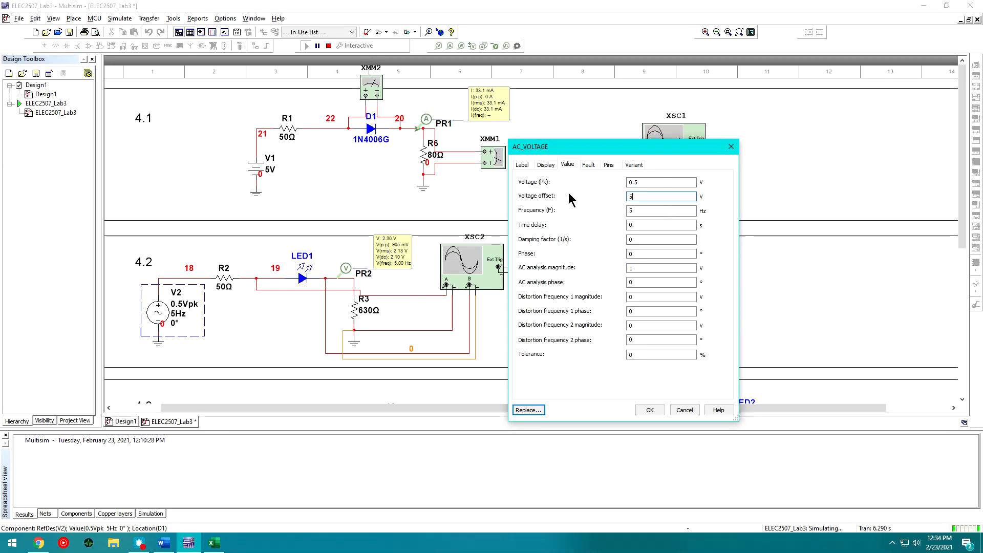
type(".5")
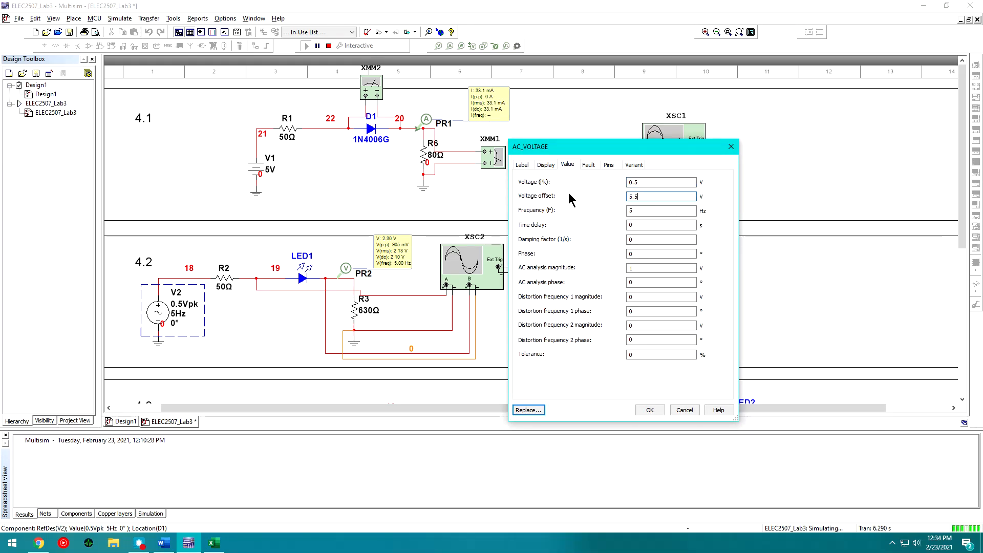
key("Return")
left_click(628, 289)
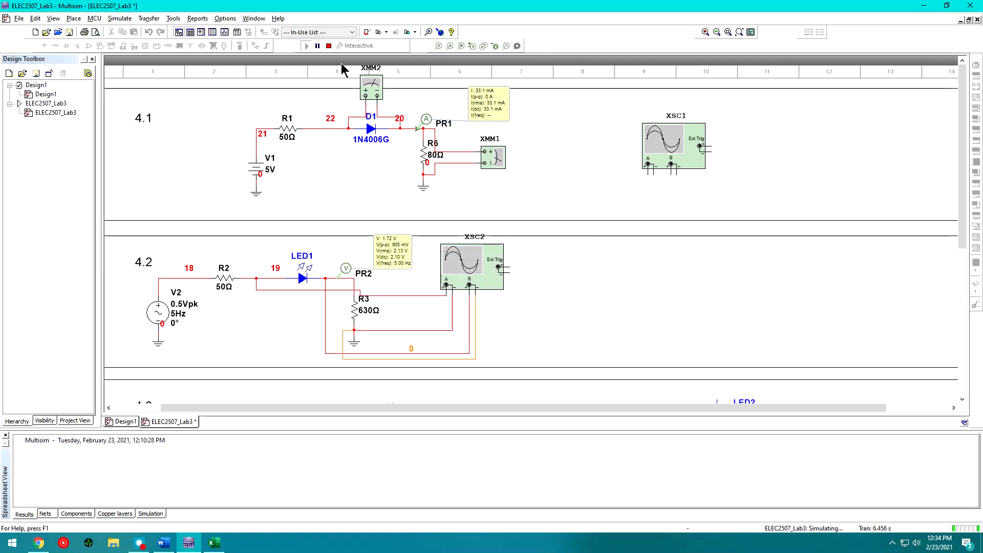
left_click(328, 46)
left_click(307, 46)
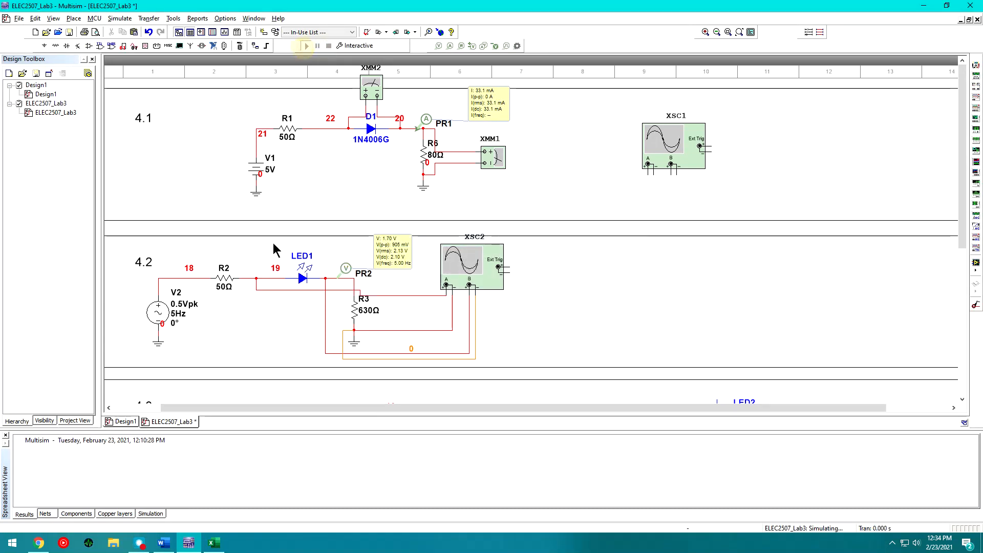
Step: Lower the voltage offset of source V2 to 5.2 V and restart the simulation
double_click(163, 316)
left_click(638, 199)
type("5.5")
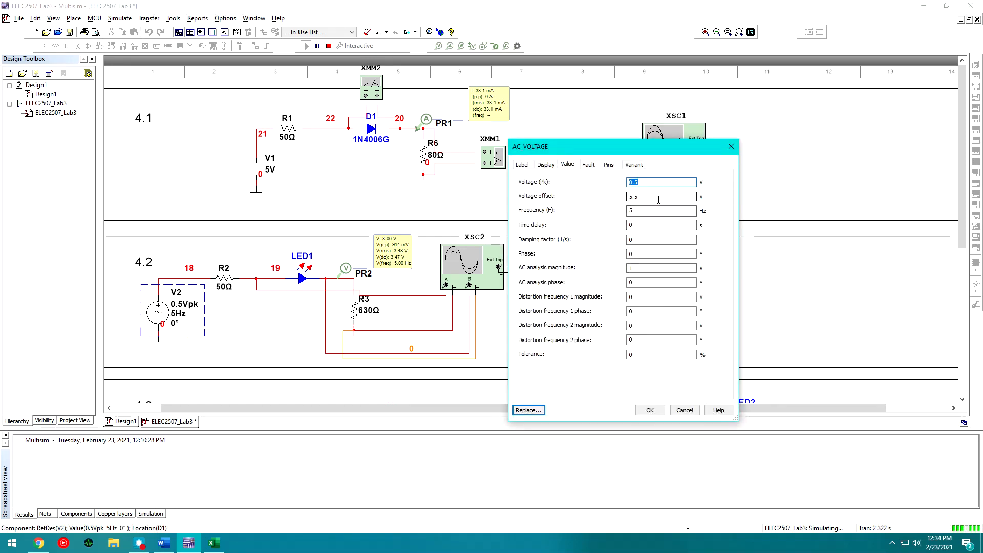
left_click_drag(638, 197, 634, 197)
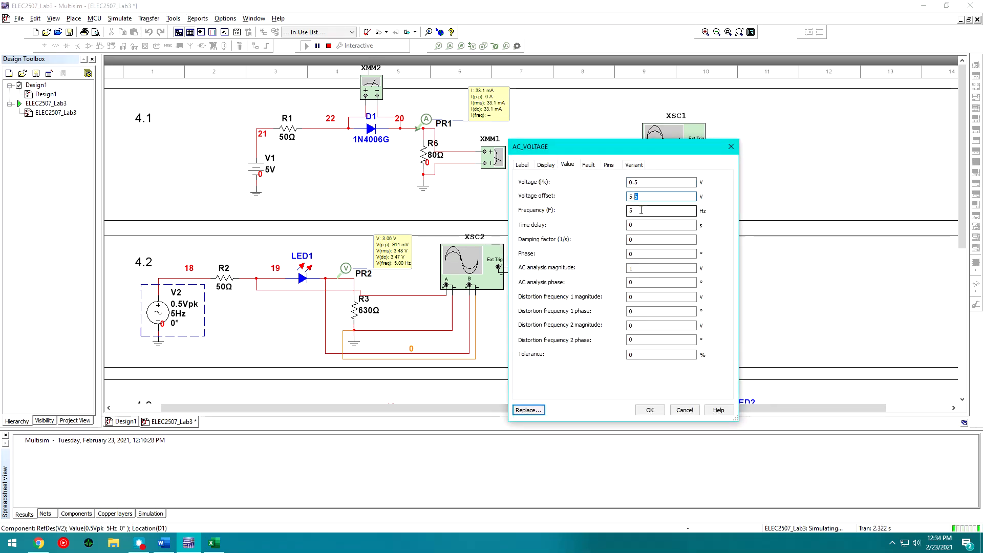
key("Return")
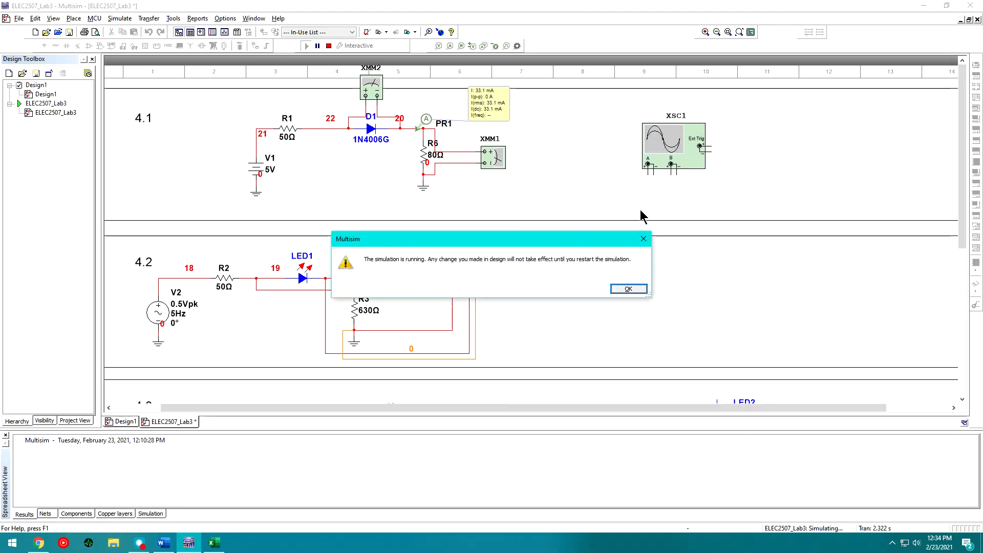
left_click(630, 288)
left_click(328, 45)
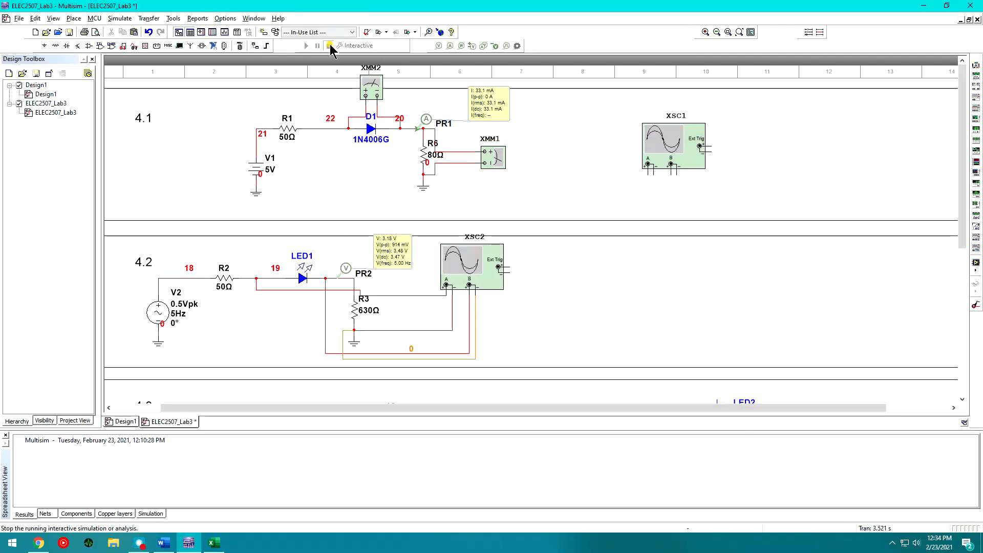
left_click(307, 46)
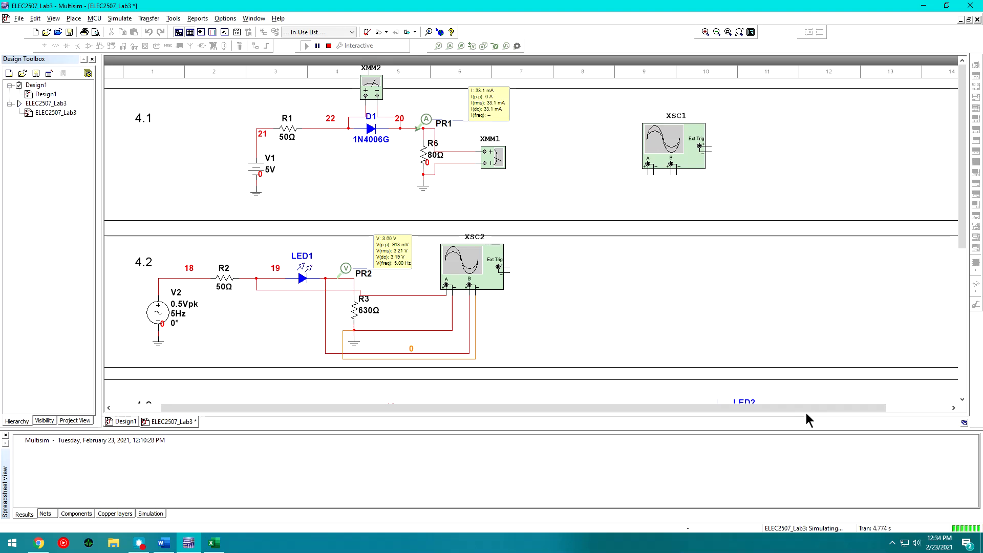
Step: Fine-tune the voltage offset of source V2 to 5.15 V and restart the simulation
double_click(163, 307)
left_click(663, 195)
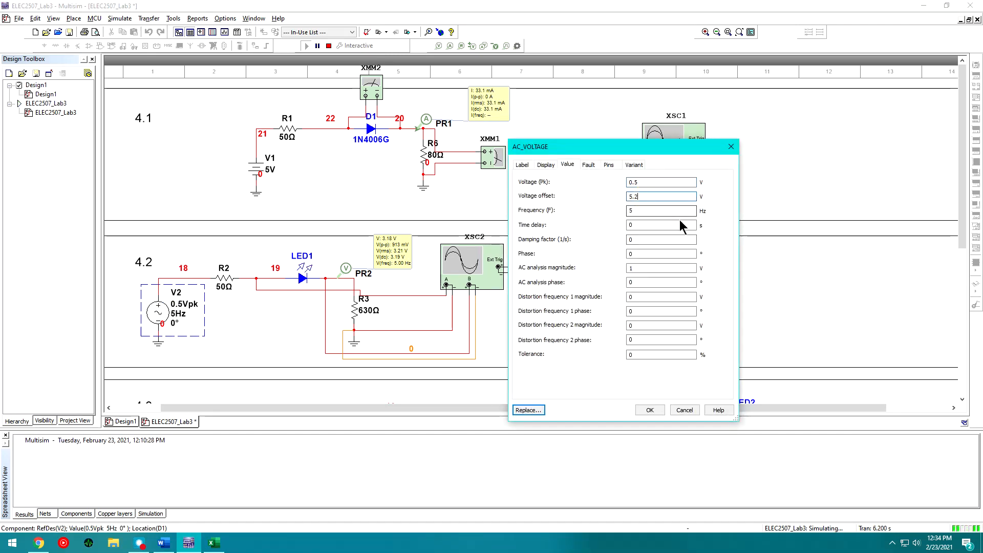
key("BackSpace")
type("15")
key("Return")
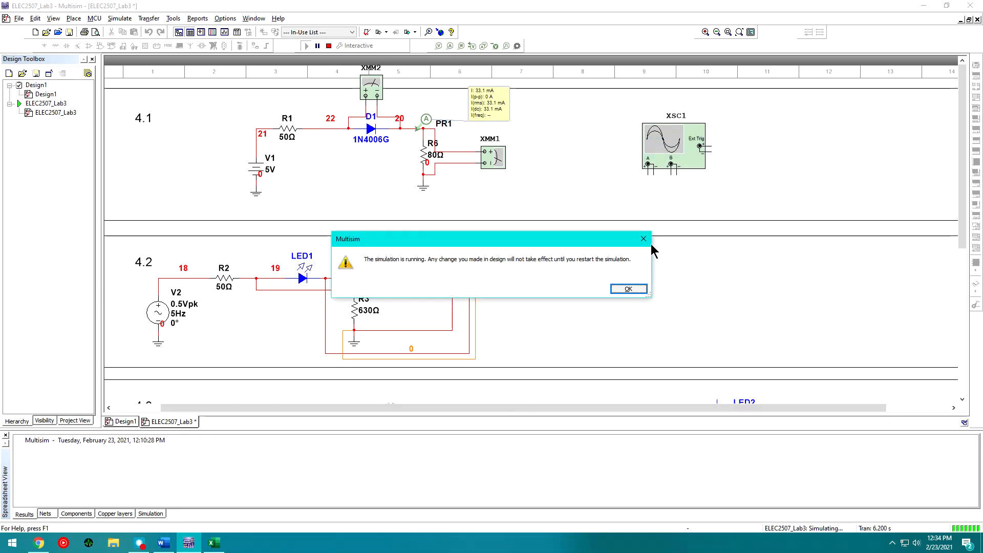
left_click(640, 288)
left_click(329, 45)
left_click(307, 46)
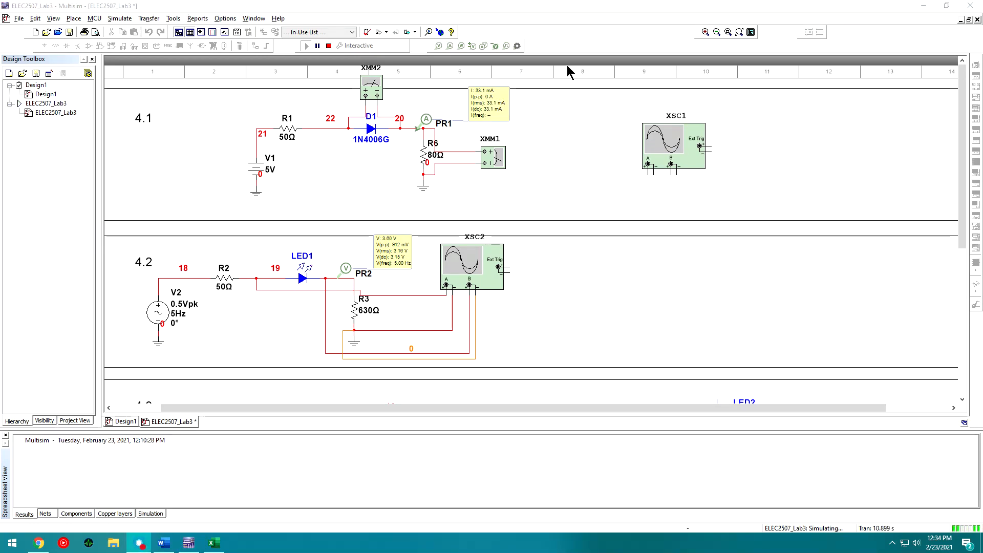
Step: Place a current probe at the top of R3 in the 4.2 circuit and move its readout above XSC2
left_click(451, 45)
left_click(341, 291)
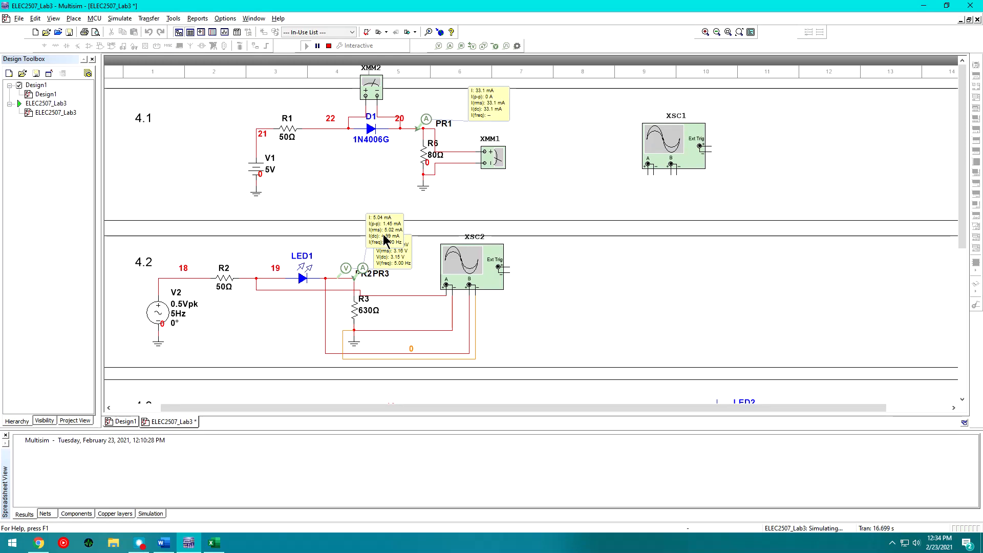
left_click_drag(390, 246, 453, 239)
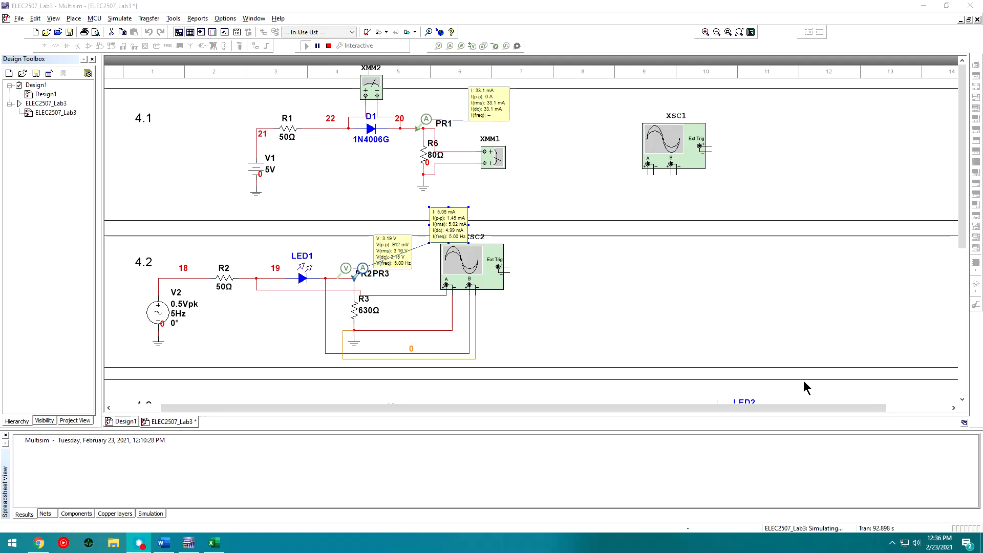
Step: Switch to the lab manual in Word and examine the RL*5mA offset condition and the formulas for id and rd
key("alt+Tab")
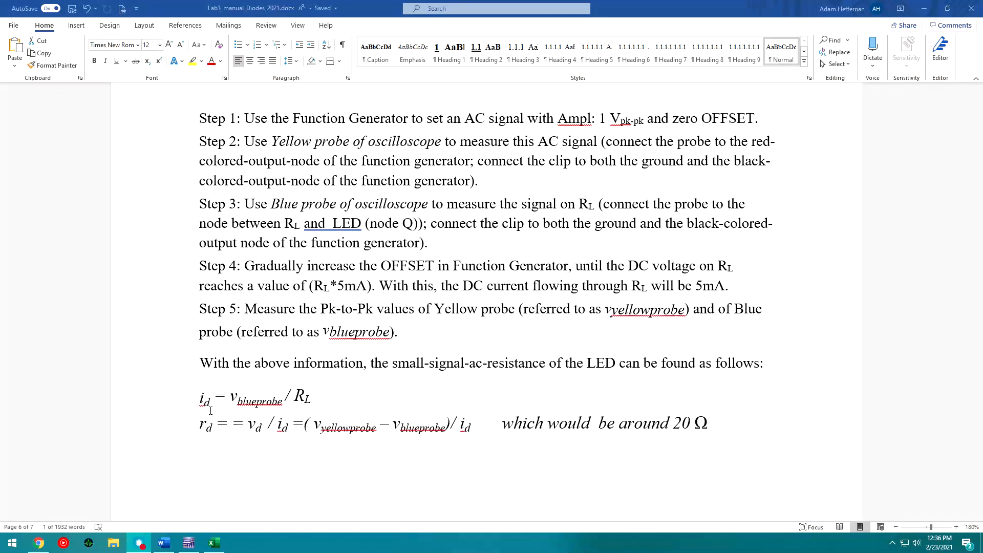
left_click(189, 543)
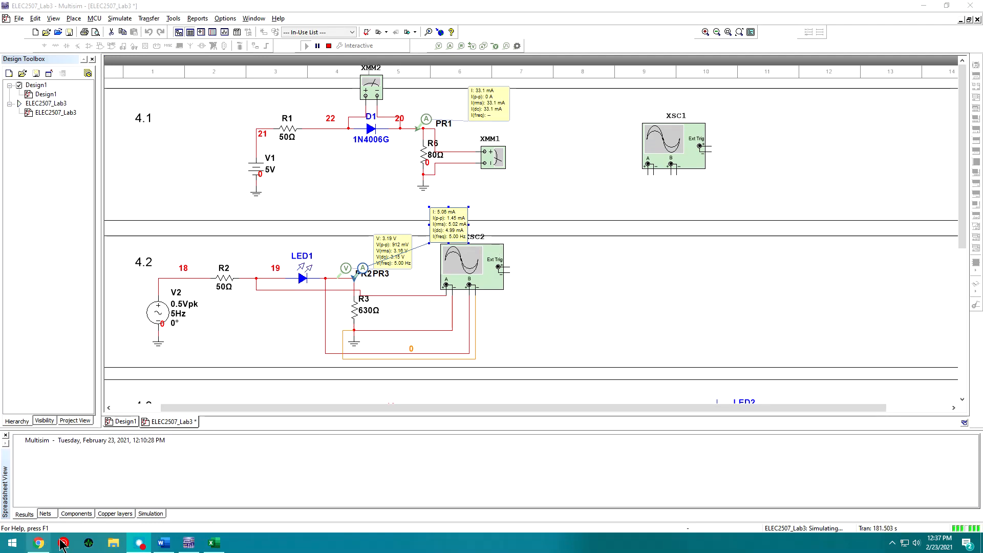
left_click(165, 542)
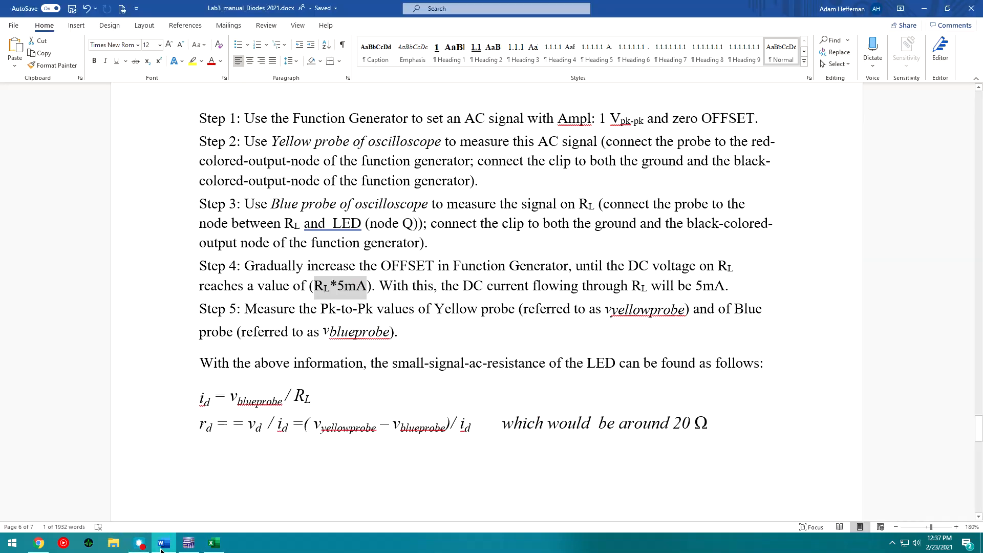
left_click(309, 404)
left_click(261, 433)
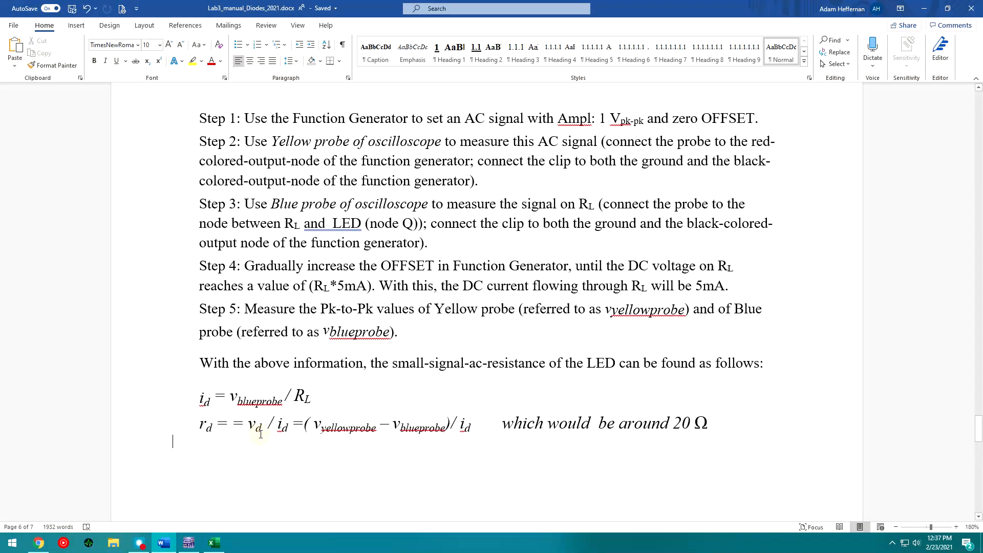
left_click(258, 426)
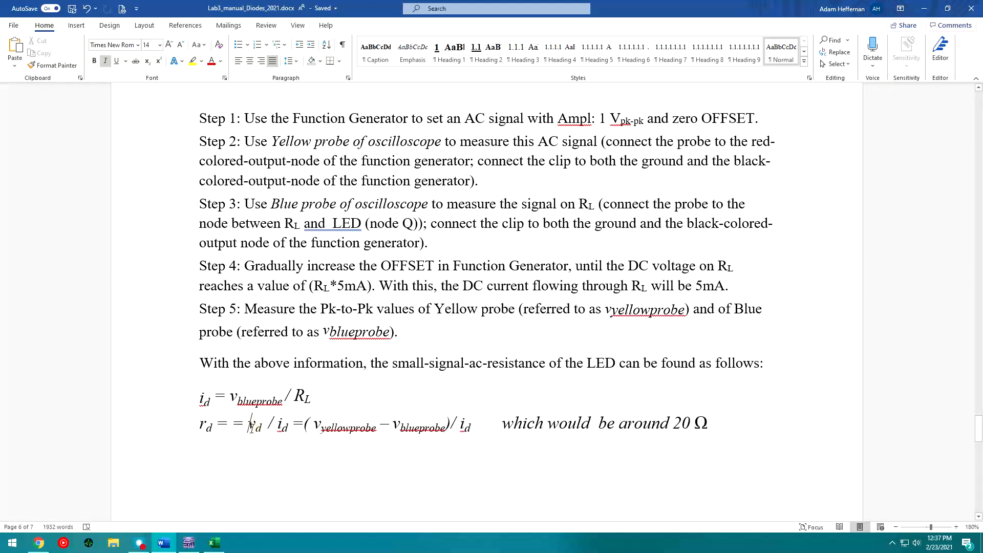
left_click_drag(263, 426, 251, 425)
left_click(257, 438)
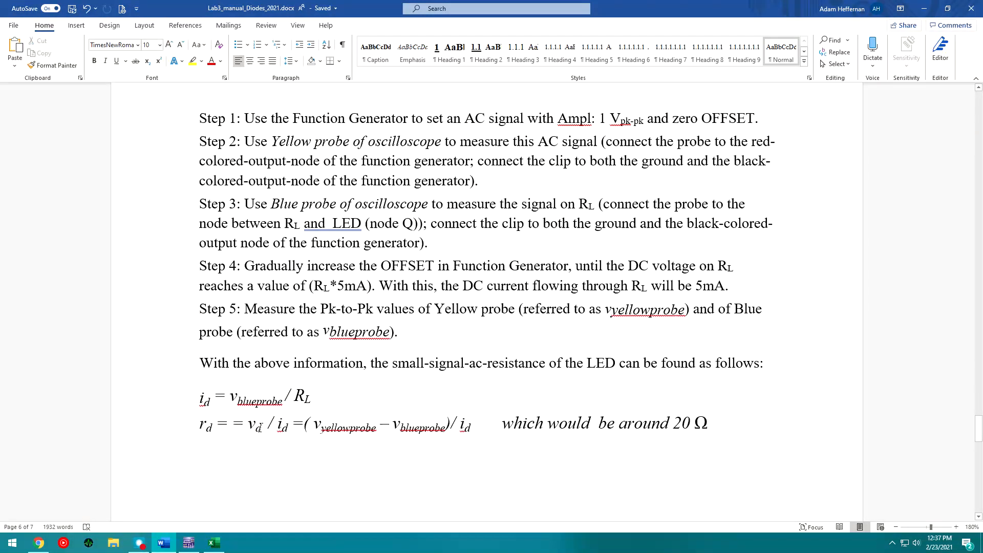
left_click(259, 425)
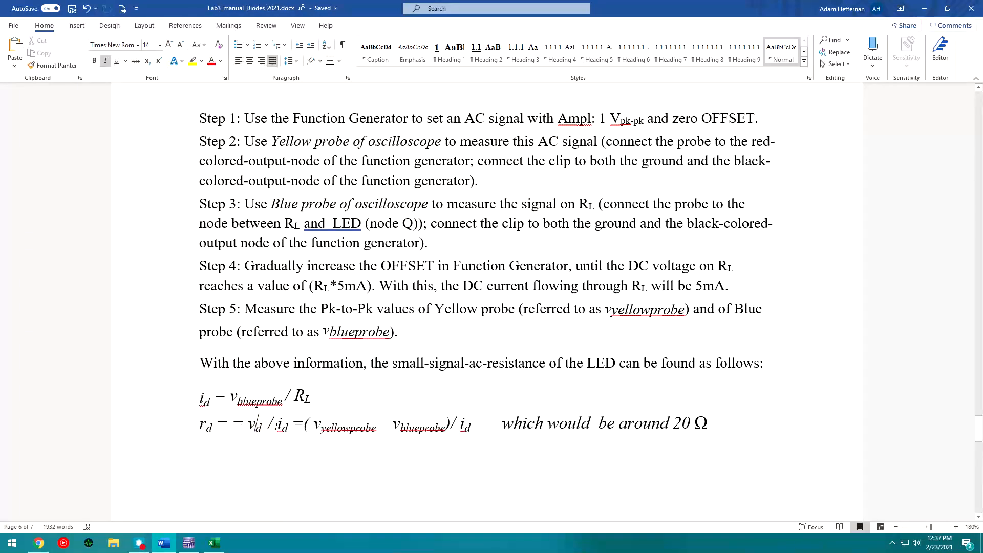
left_click_drag(279, 424, 290, 426)
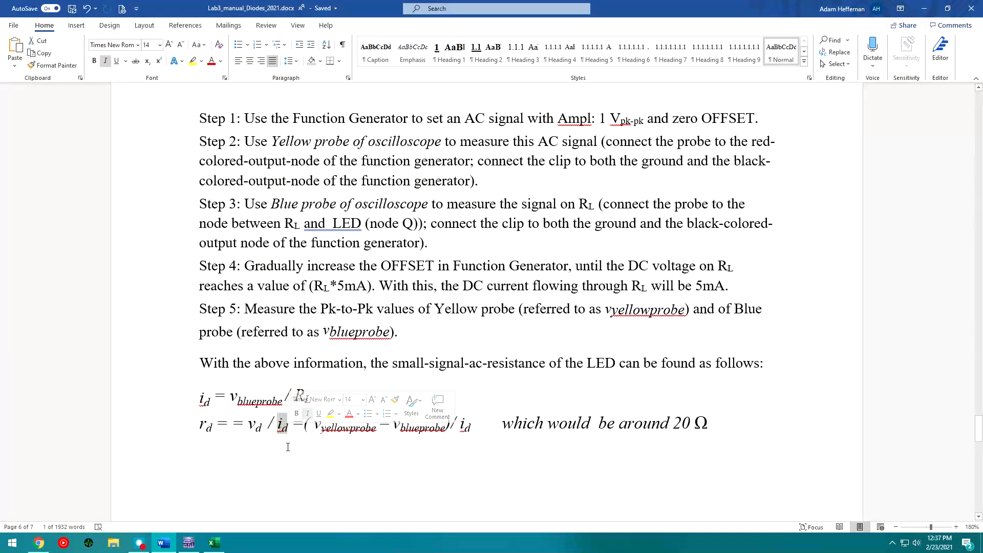
left_click(387, 446)
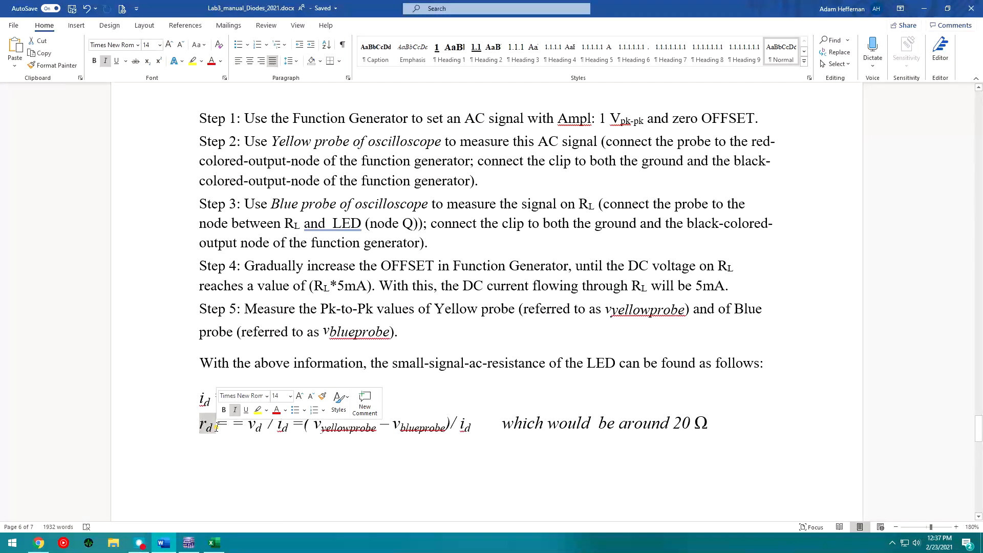
key("Return")
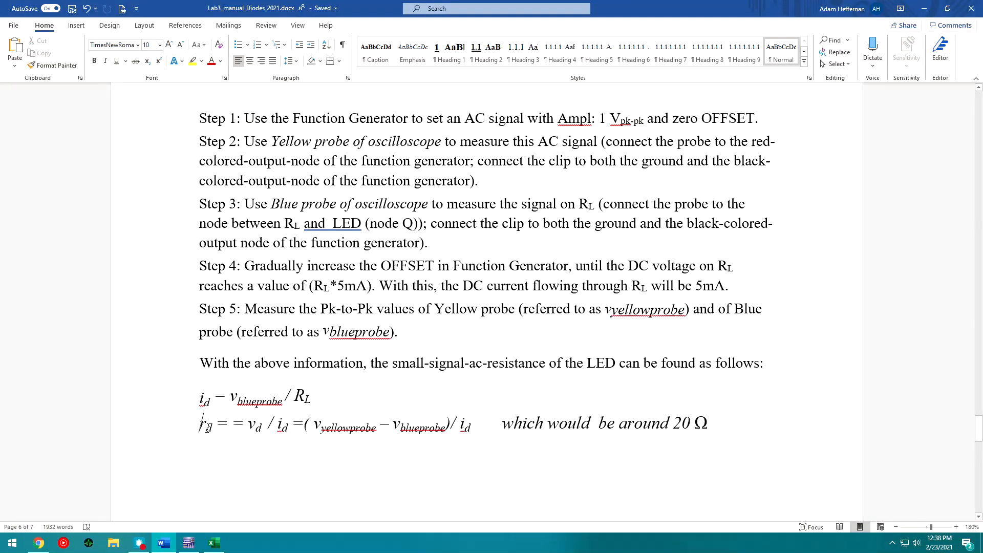
Step: Switch to Multisim, open oscilloscope XSC2 and set its trigger to Single on the rising edge of channel A
left_click(189, 543)
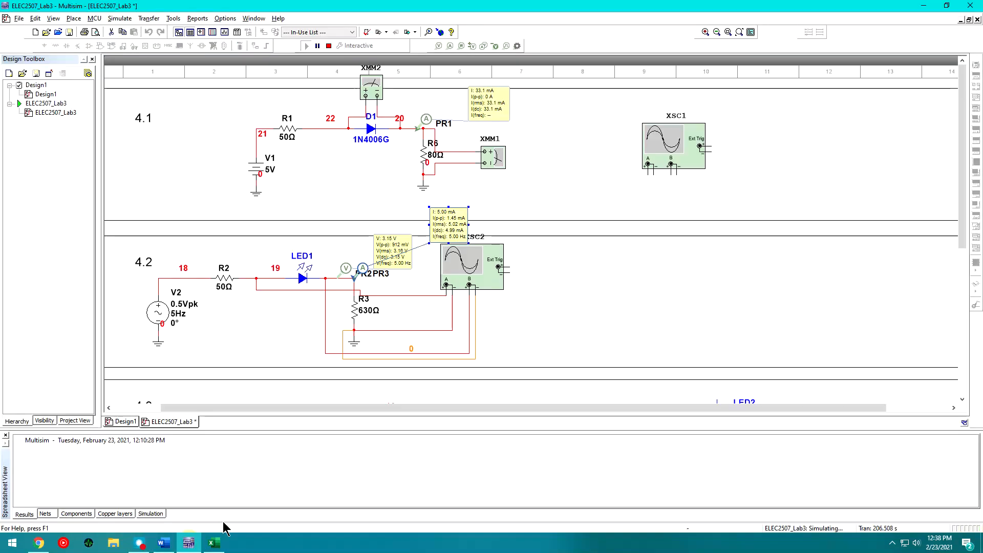
double_click(463, 268)
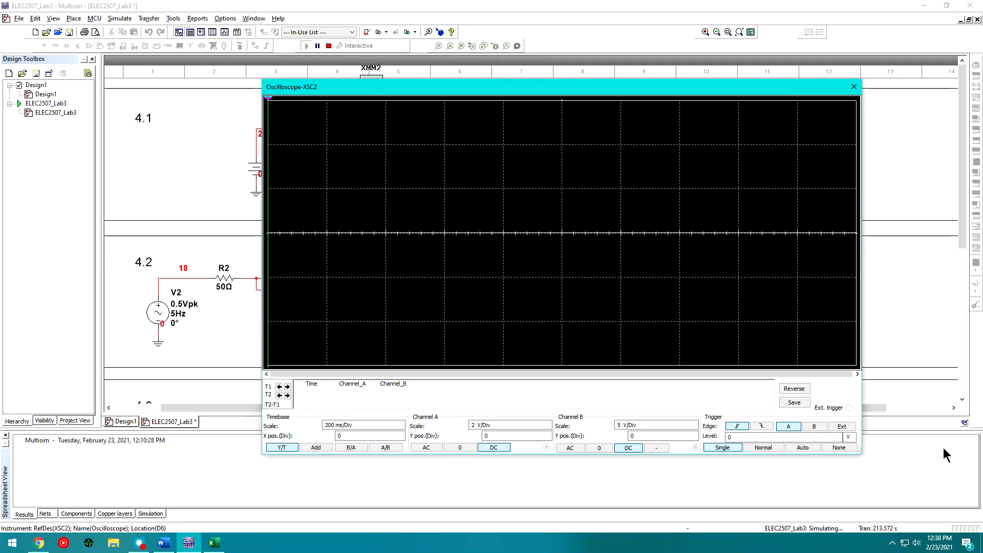
left_click(800, 448)
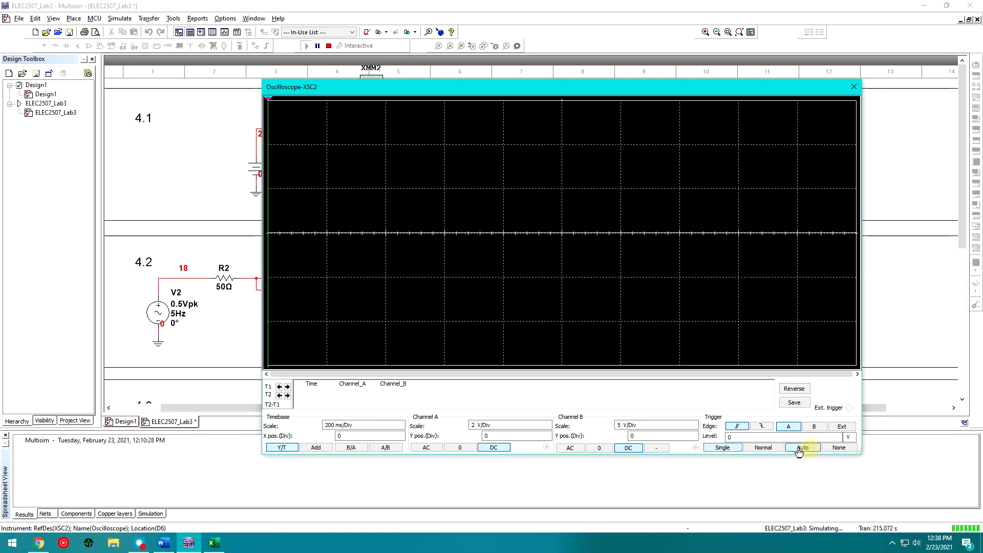
left_click(737, 426)
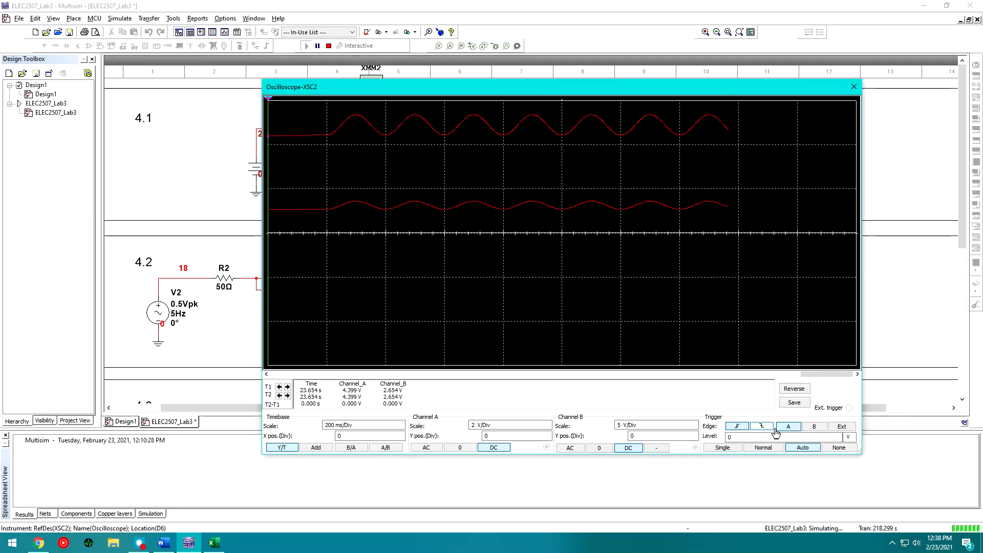
left_click(721, 449)
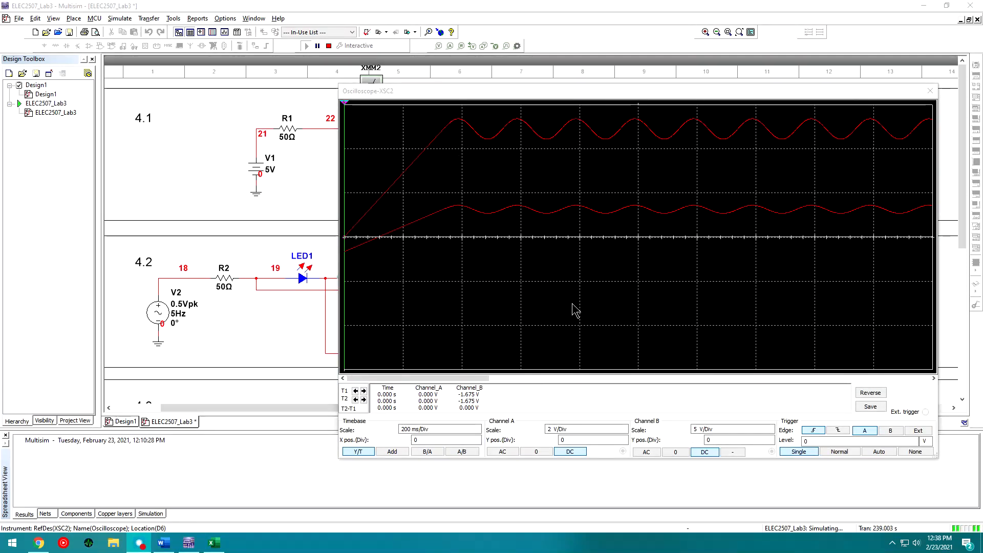
left_click(826, 431)
left_click(829, 431)
left_click(822, 453)
left_click(808, 453)
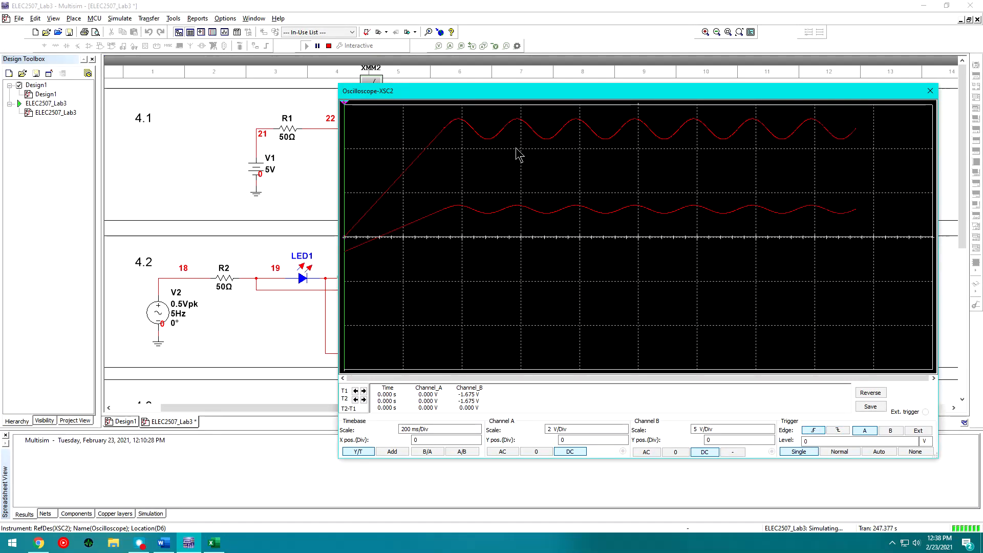
Step: Place the two XSC2 cursors on a neighbouring peak and trough and read the peak-to-peak difference of channels A and B
left_click_drag(344, 105, 638, 106)
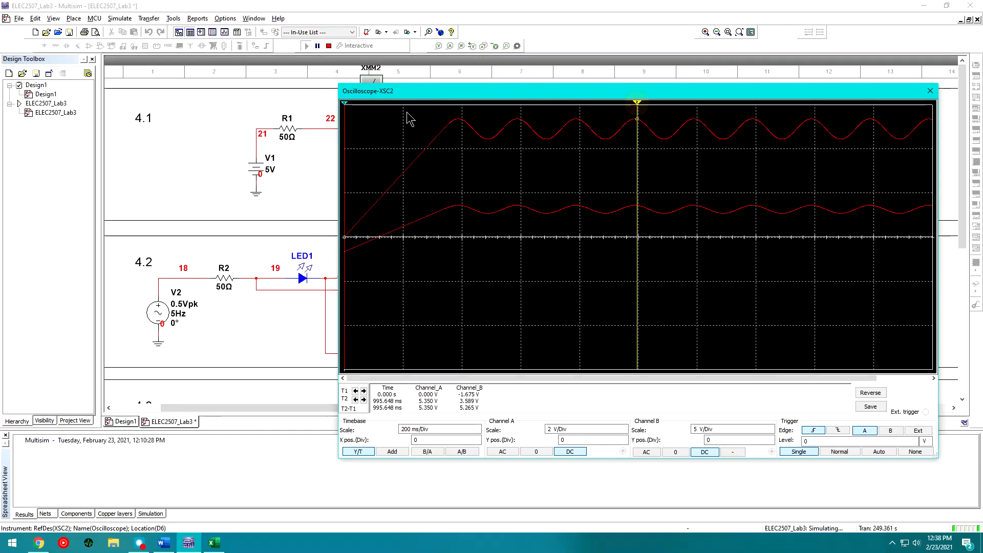
left_click_drag(344, 103, 635, 125)
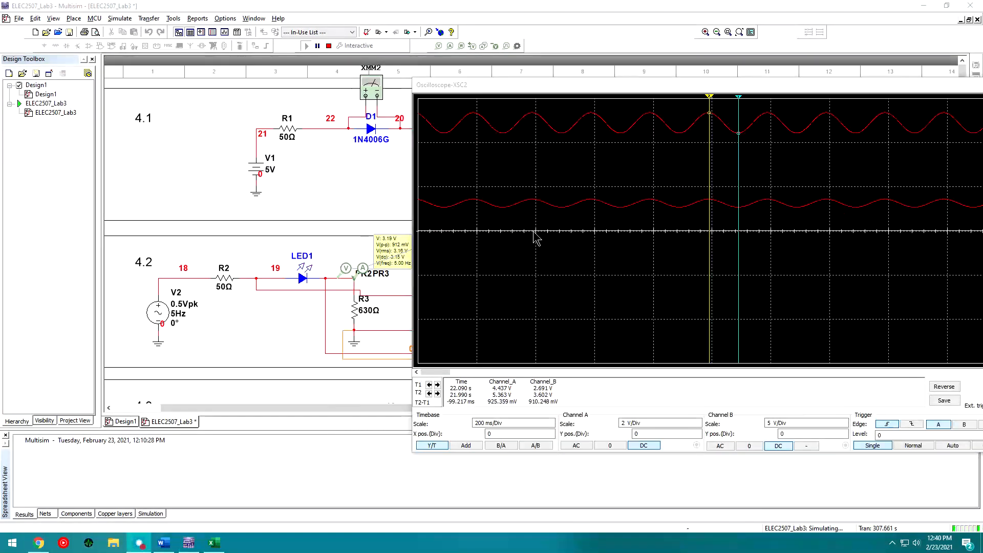
left_click_drag(753, 87, 711, 87)
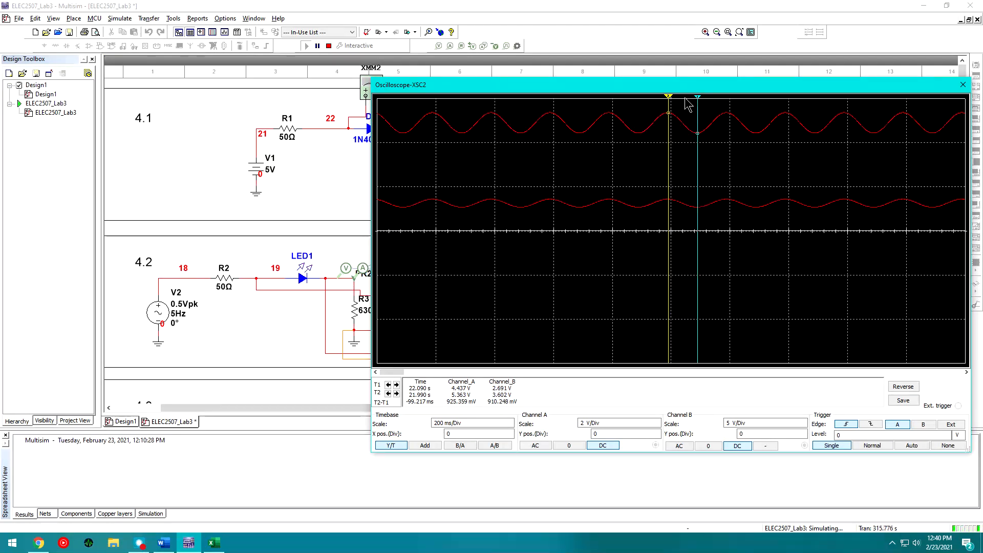
left_click_drag(702, 91, 824, 78)
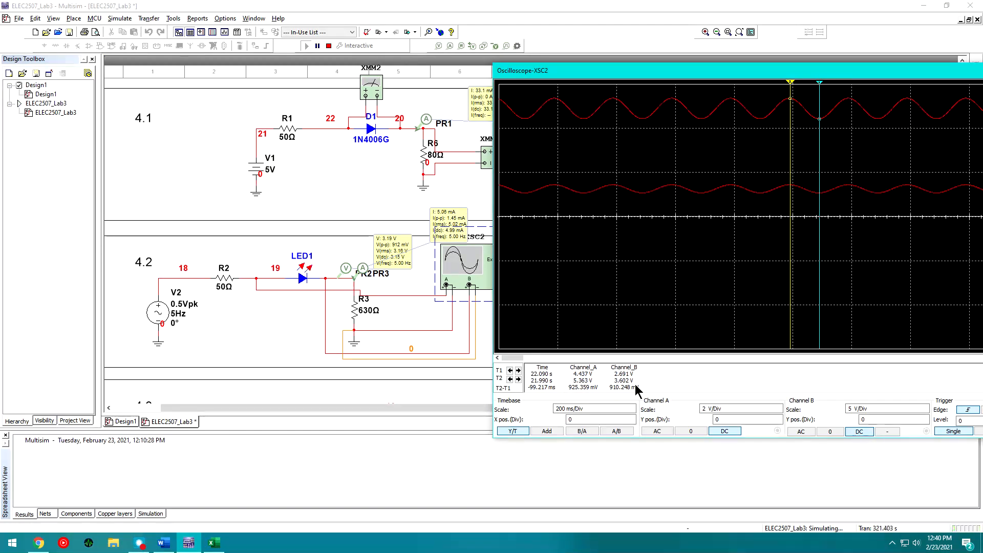
left_click(586, 386)
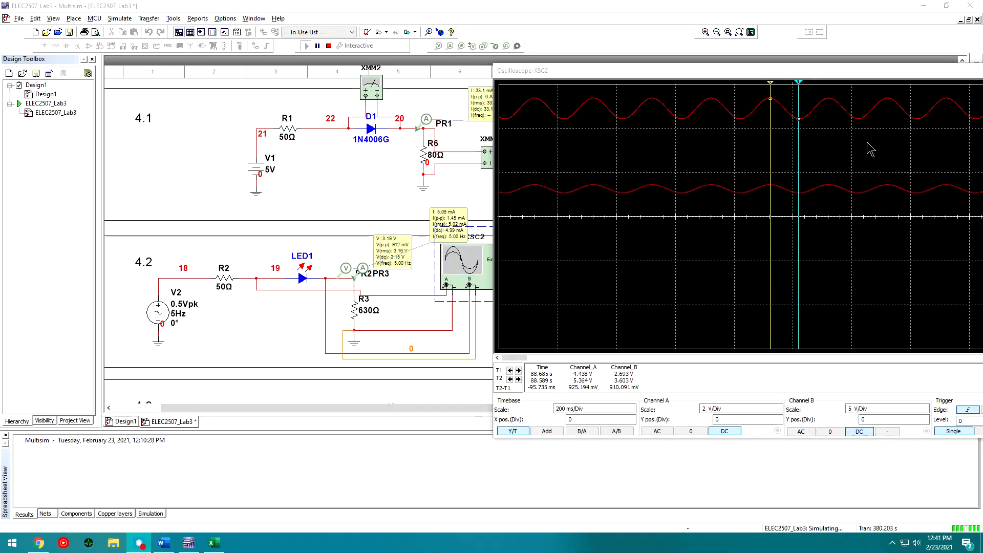
left_click_drag(672, 70, 391, 57)
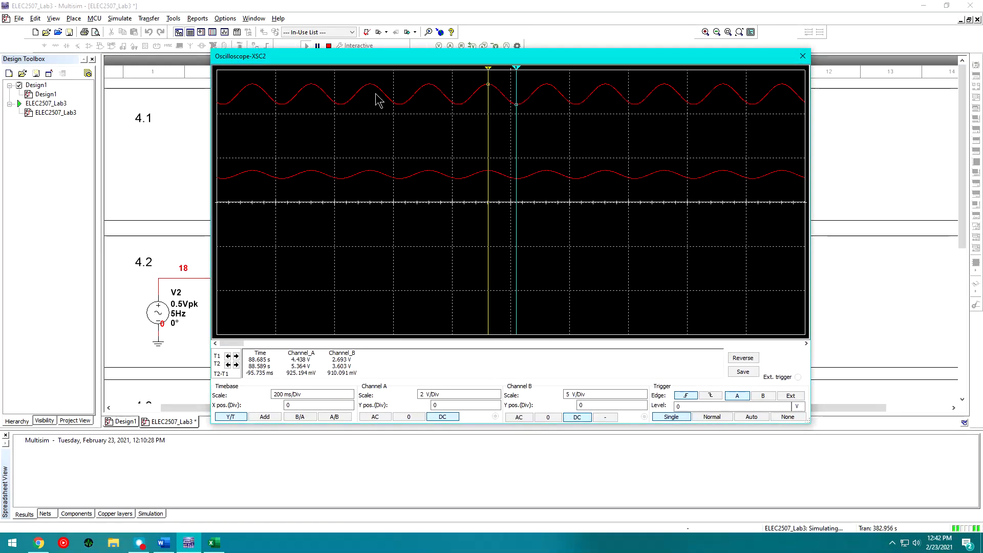
left_click(872, 330)
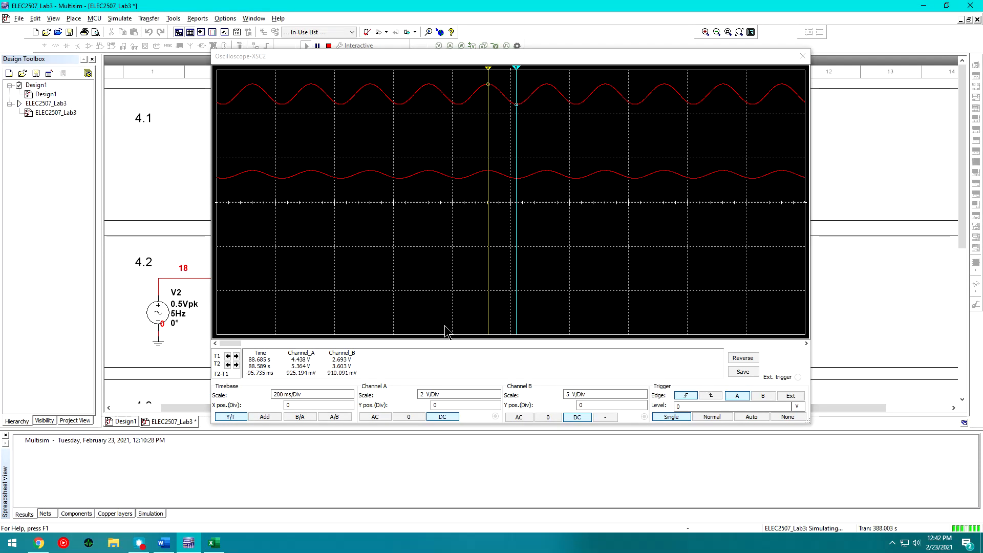
Step: Check the vd term of the rd formula in the Word lab manual and close oscilloscope XSC2 back in Multisim
key("alt+Tab")
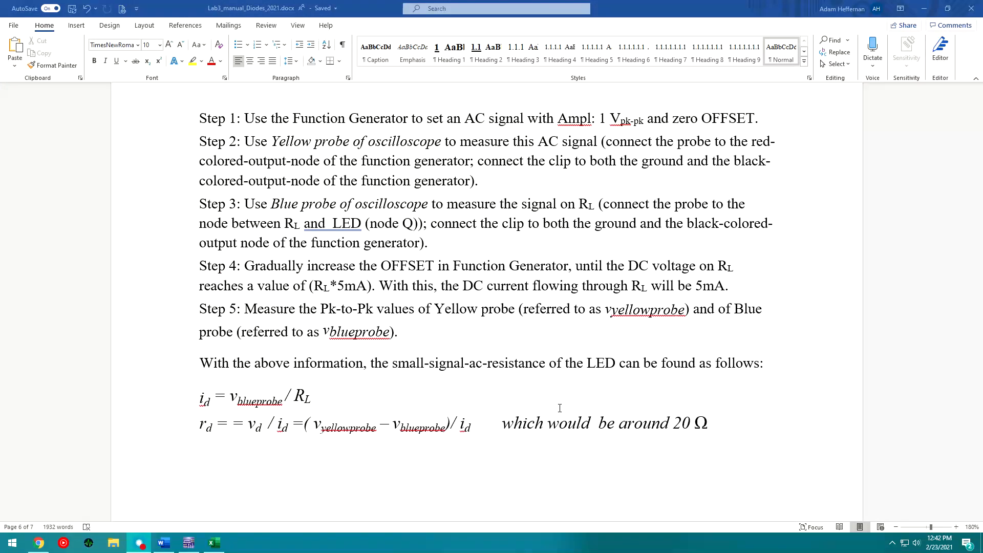
left_click_drag(233, 425, 265, 430)
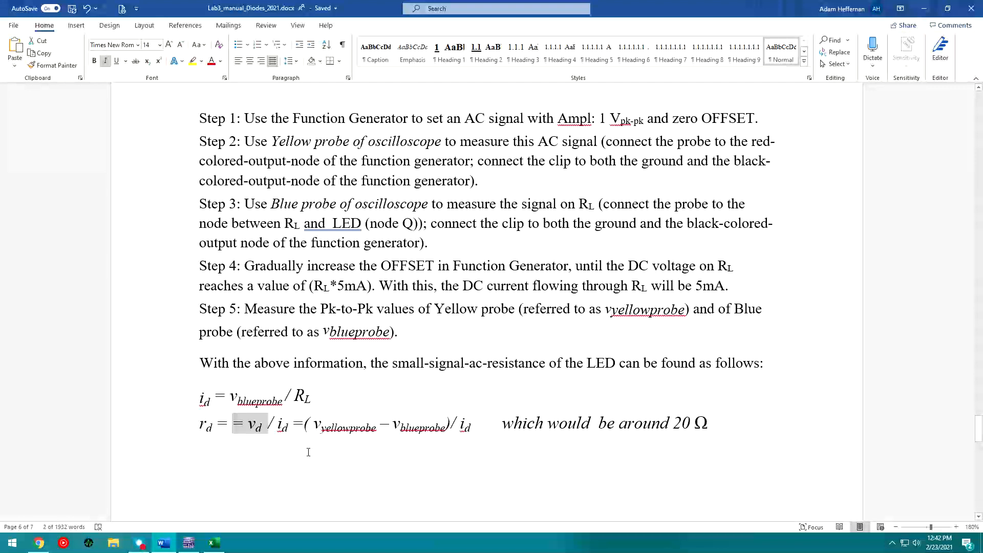
left_click(185, 550)
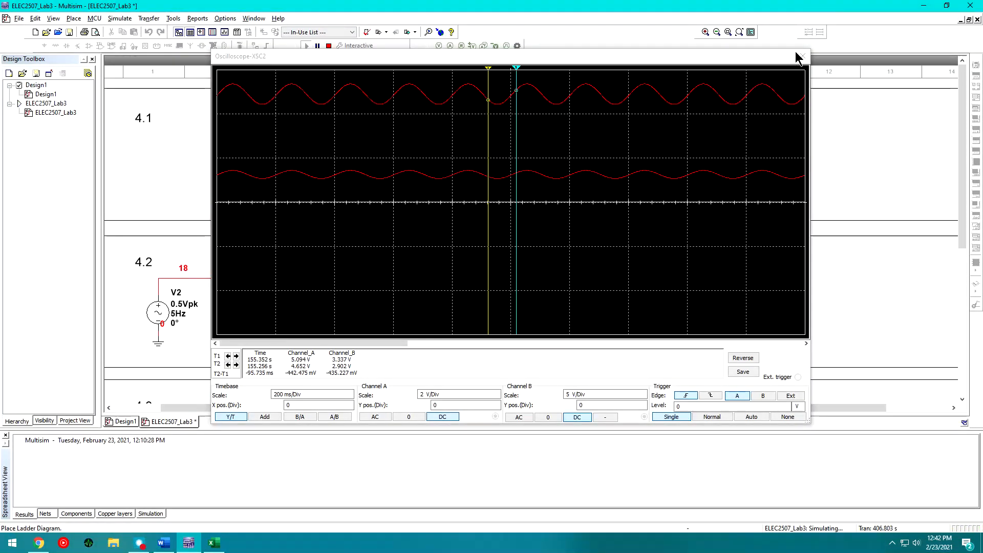
left_click(794, 51)
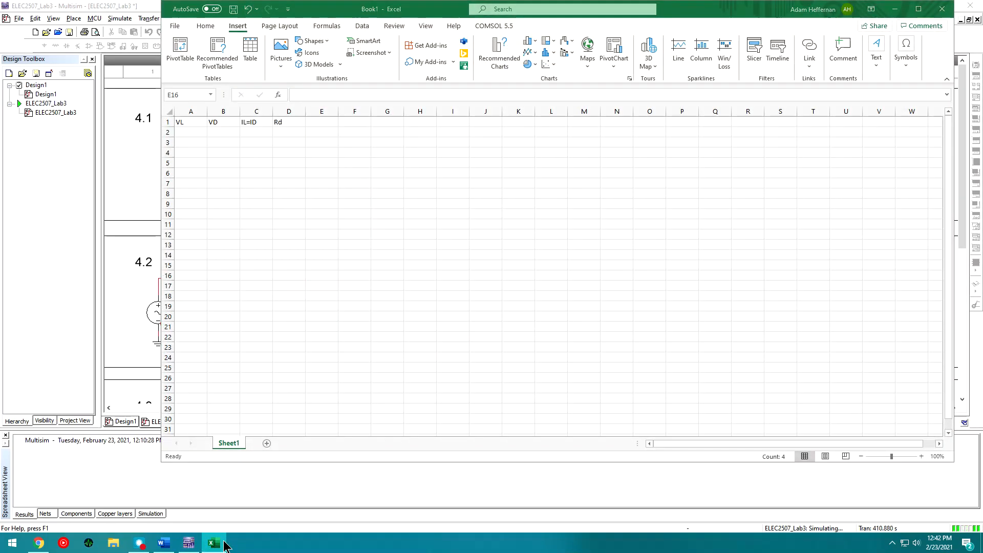
Step: In the Word lab manual, change the expected rd value in the formula line to "around 10-20 Ω"
left_click(168, 546)
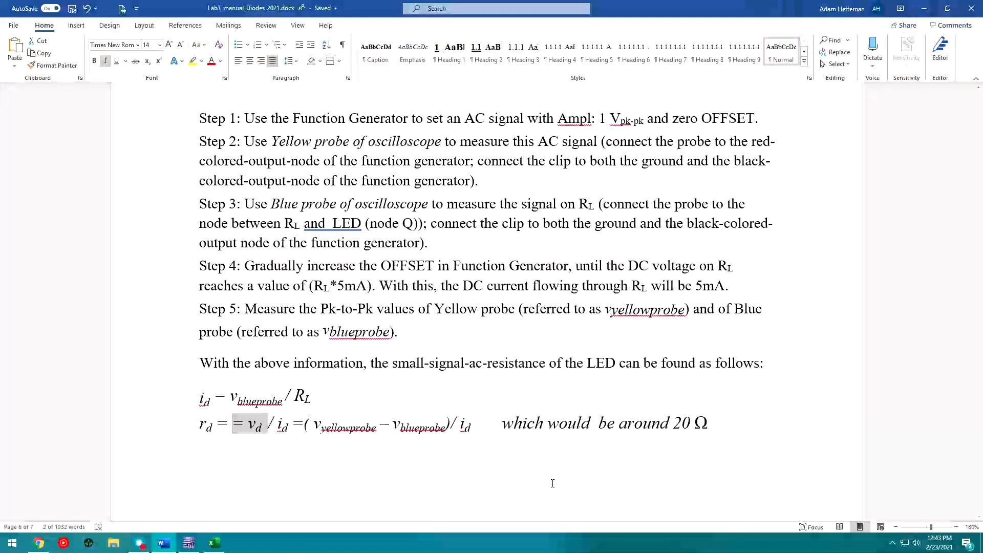
left_click(697, 294)
scroll(705, 251, "down", 3)
left_click(710, 255)
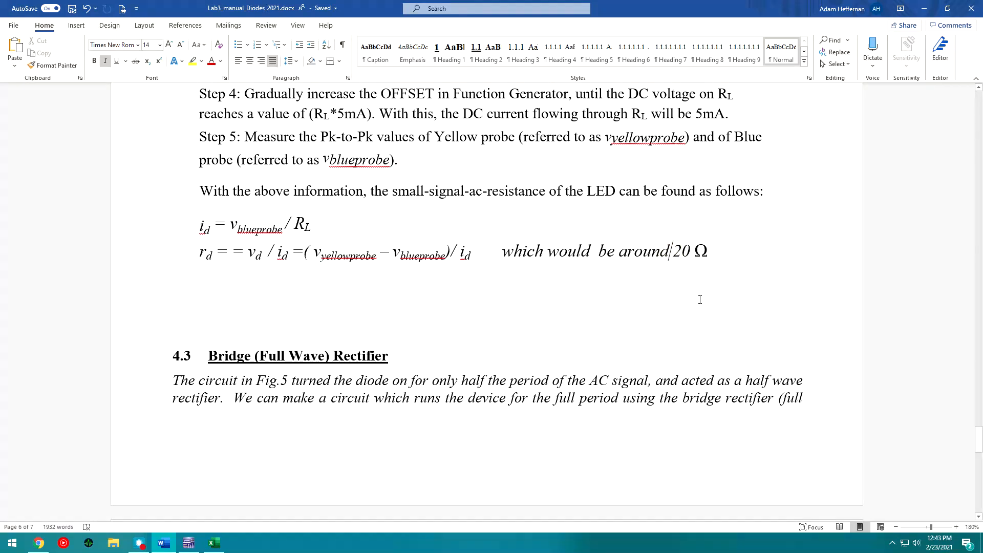
type("10-")
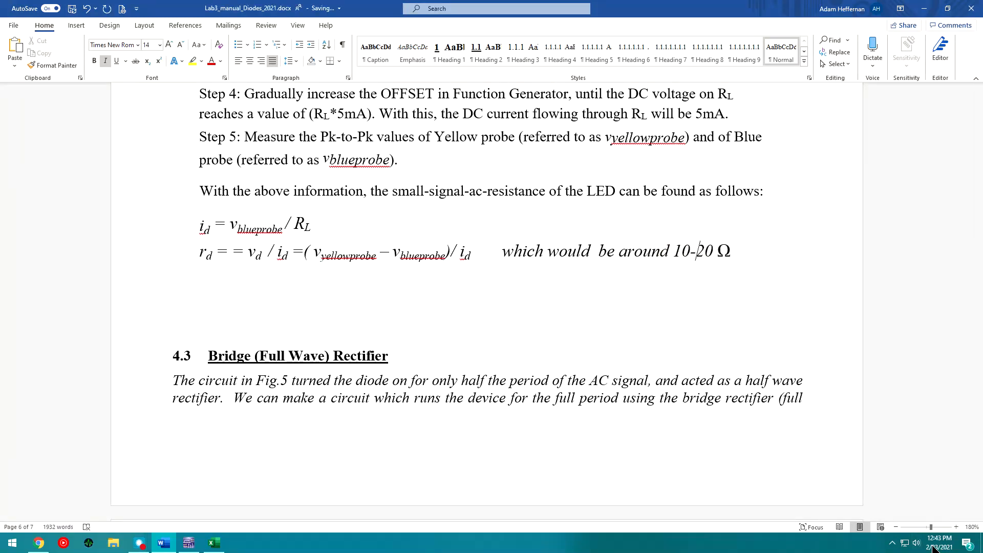
Step: Make section 4.3 Bridge (Full Wave) Rectifier start on a new page and read its instructions 4.3.1 to 4.3.3
scroll(847, 421, "up", 1)
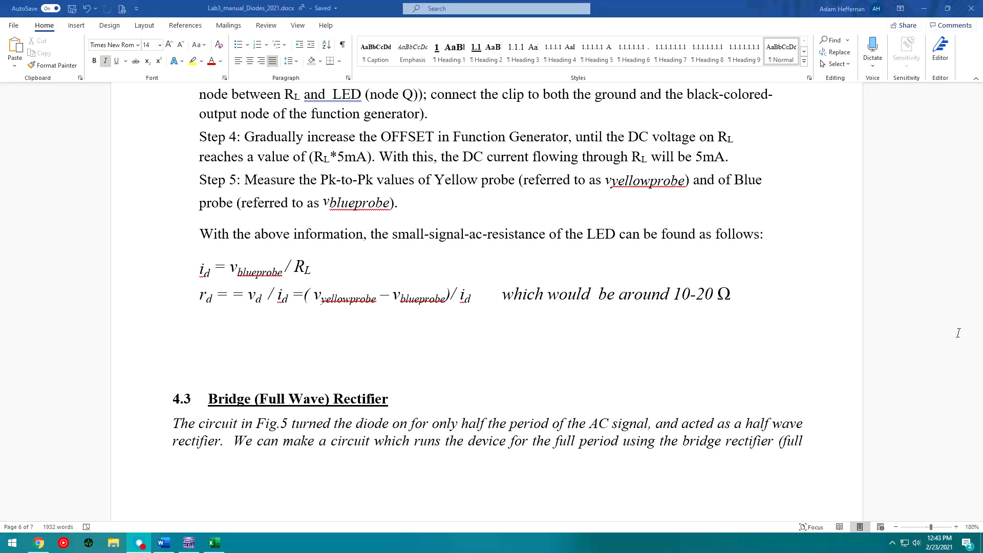
key("ctrl+z")
left_click(301, 237)
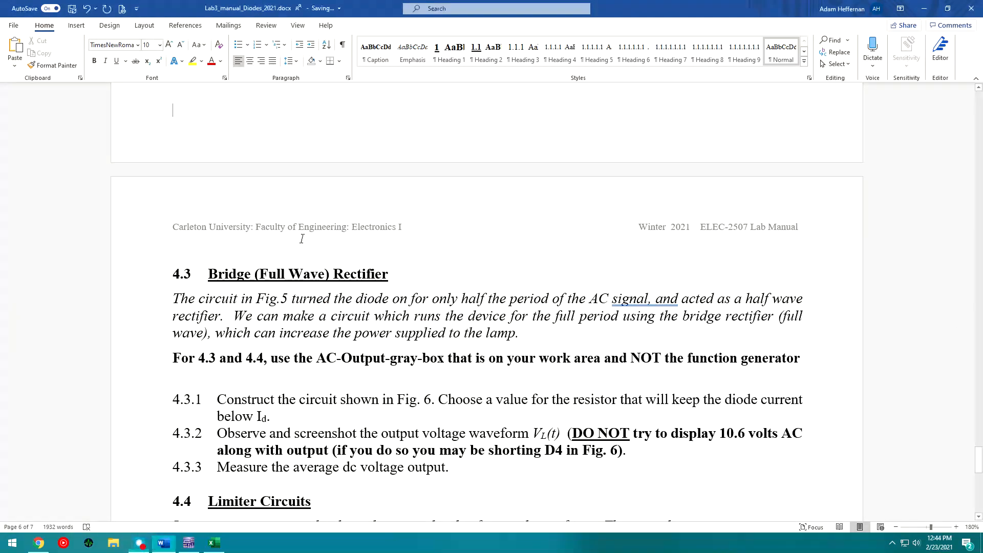
scroll(292, 263, "up", 6)
scroll(286, 263, "down", 6)
scroll(213, 307, "down", 3)
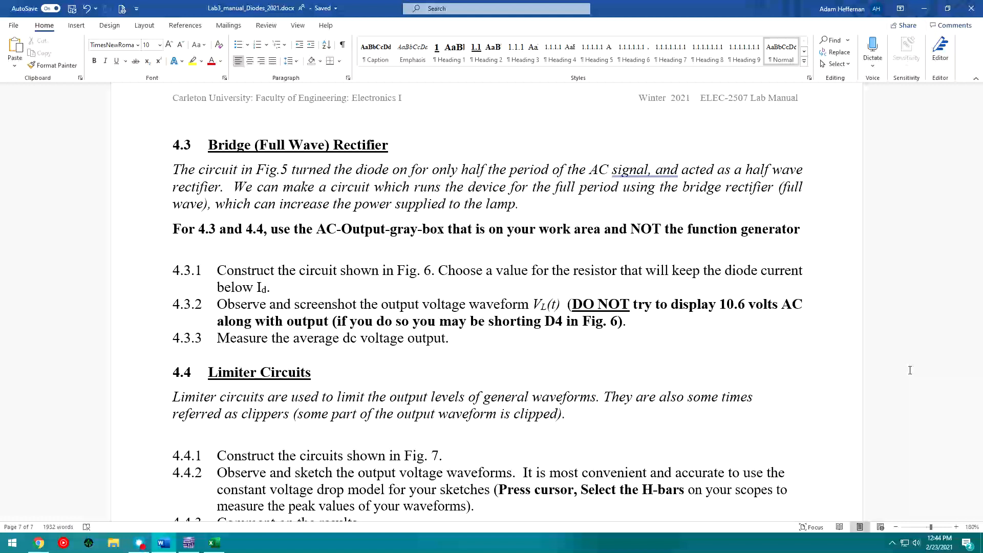
left_click(242, 155)
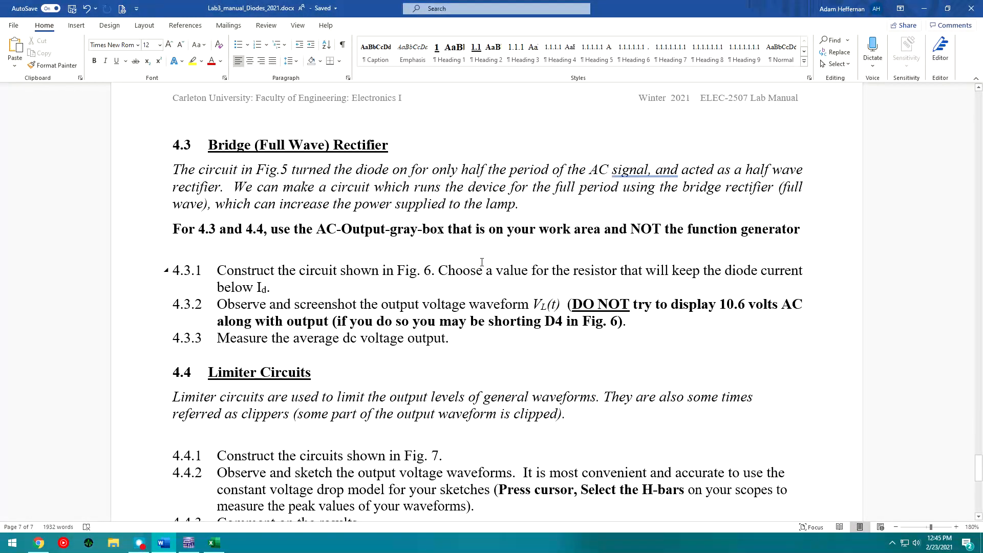
Step: Switch to Multisim, stop the running simulation and bring the 4.3 circuit into view
left_click(189, 543)
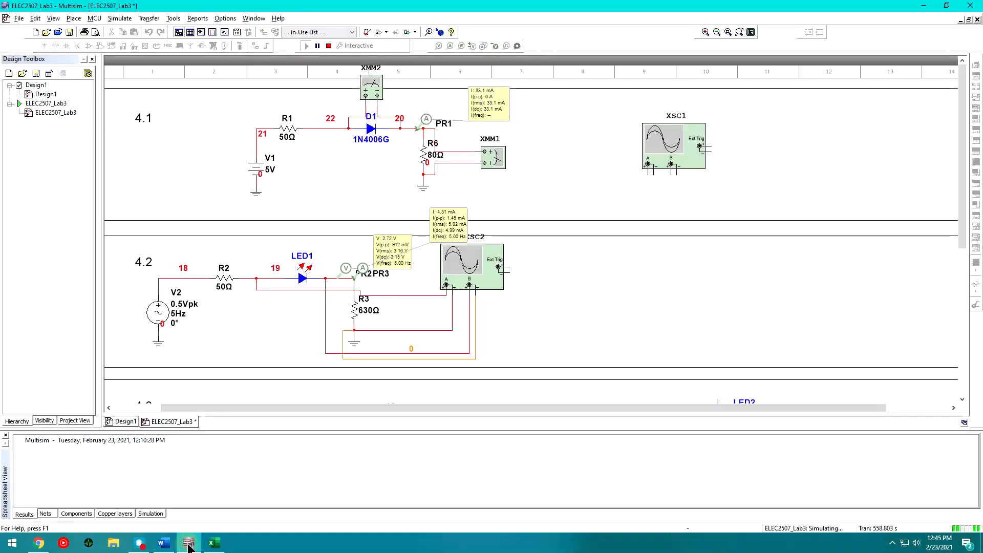
scroll(870, 258, "down", 1)
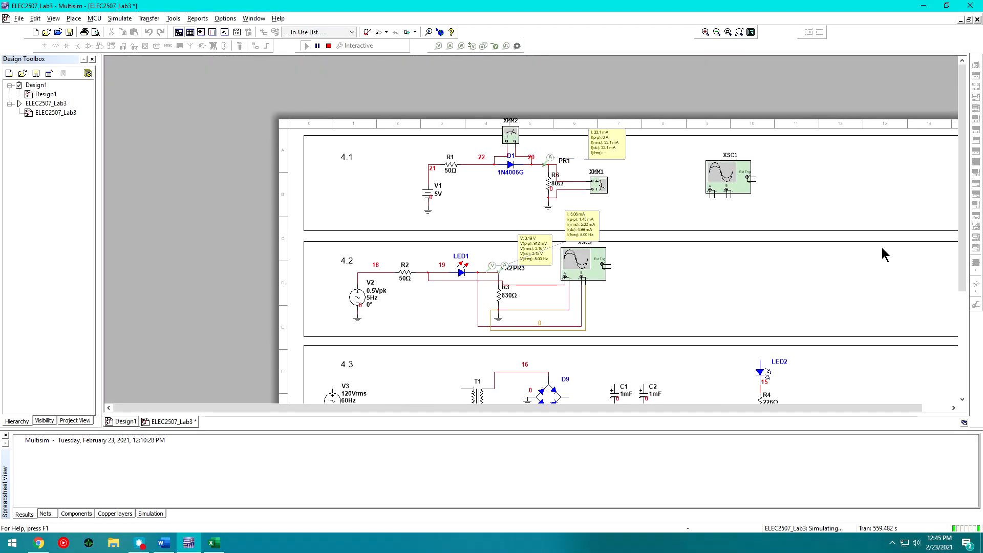
left_click_drag(961, 204, 960, 245)
left_click(328, 46)
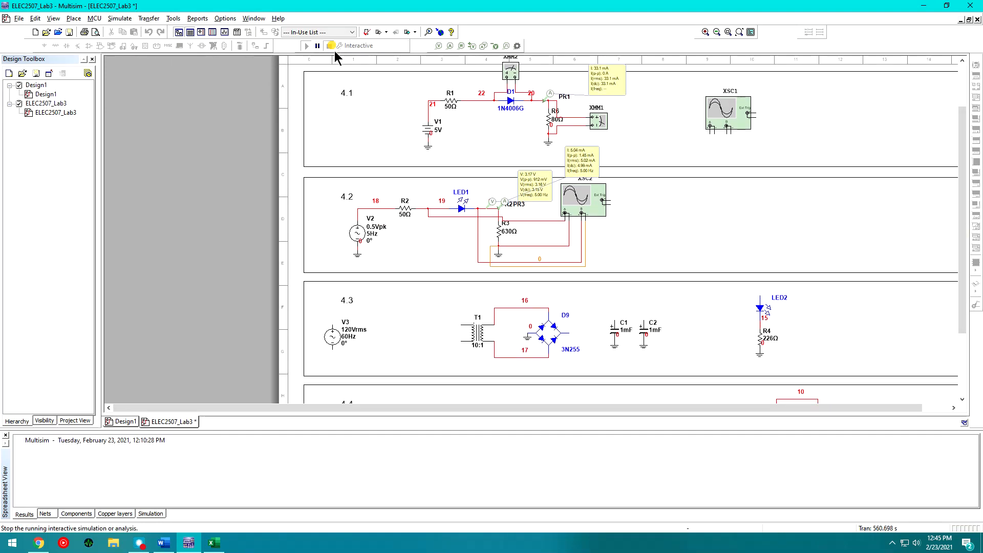
scroll(476, 407, "right", 1)
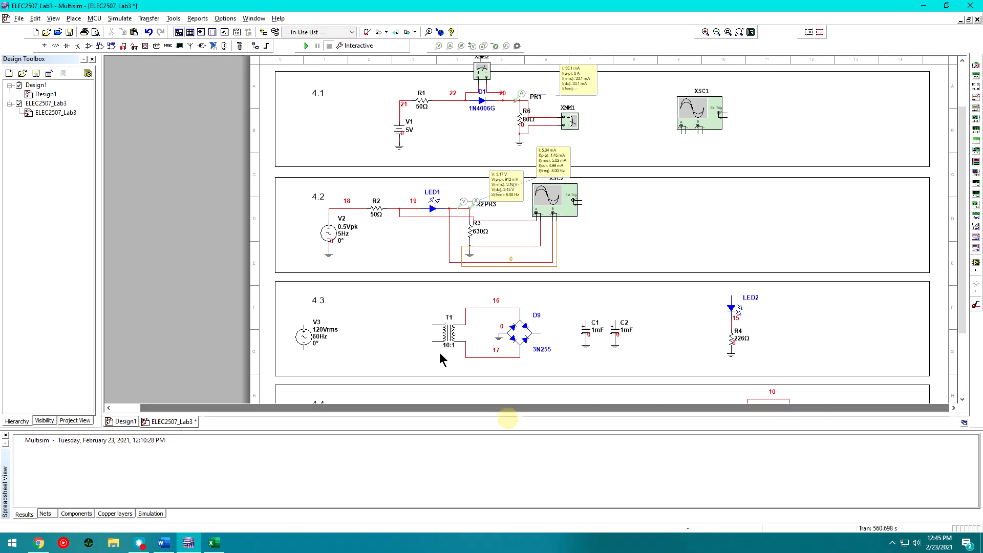
Step: Move source V3 next to transformer T1 in the 4.3 circuit and wire both its terminals to the primary coil
left_click(306, 338)
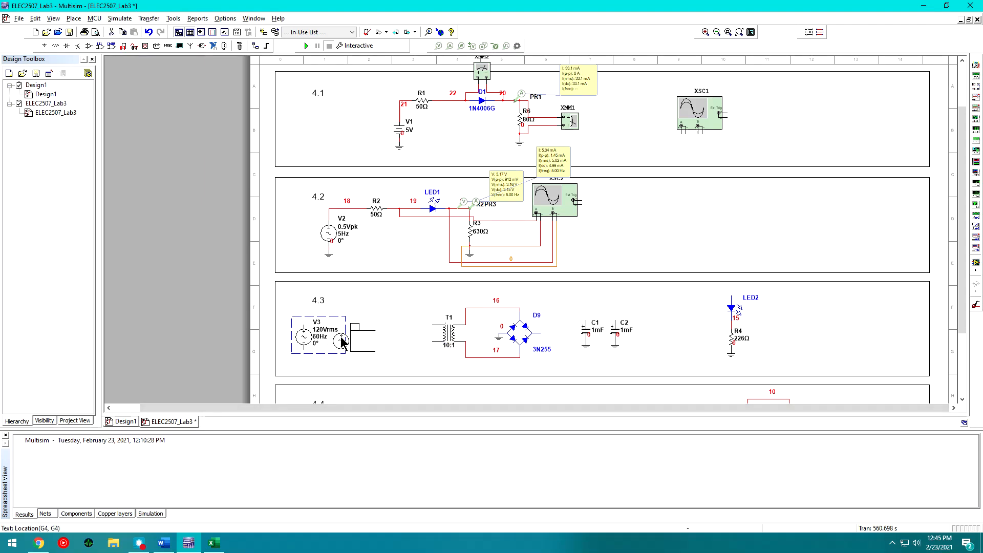
left_click_drag(402, 340, 402, 332)
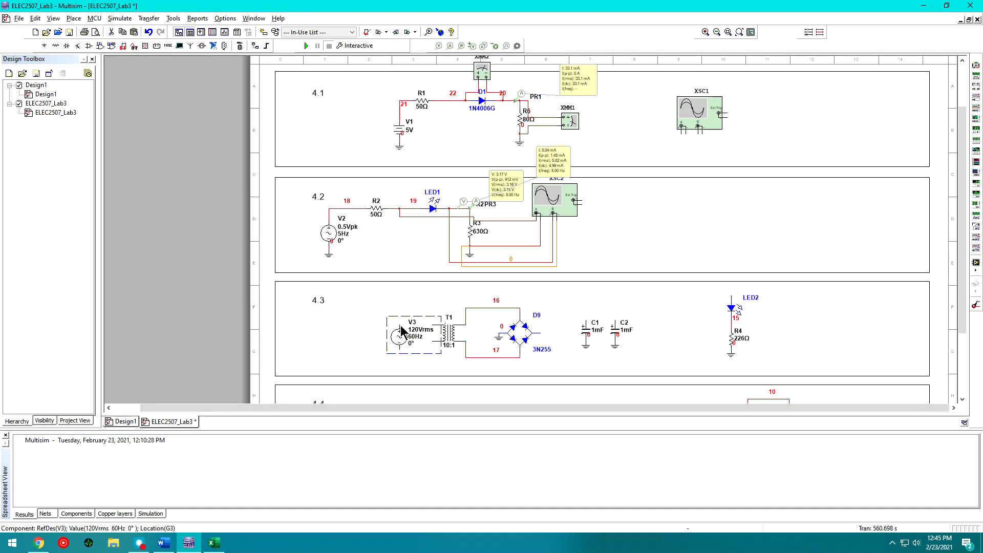
left_click(399, 285)
left_click(400, 325)
left_click(435, 325)
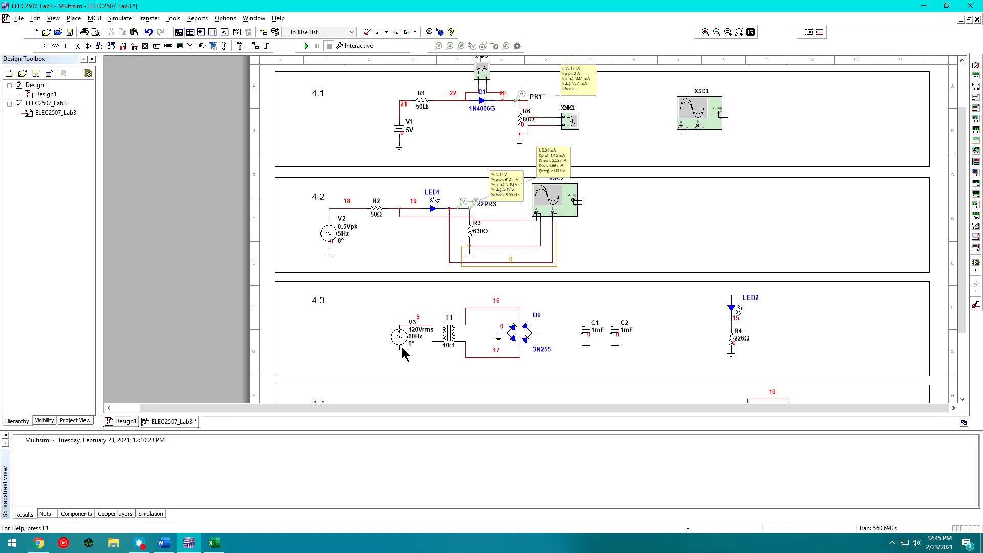
left_click(401, 354)
left_click(400, 351)
left_click(442, 339)
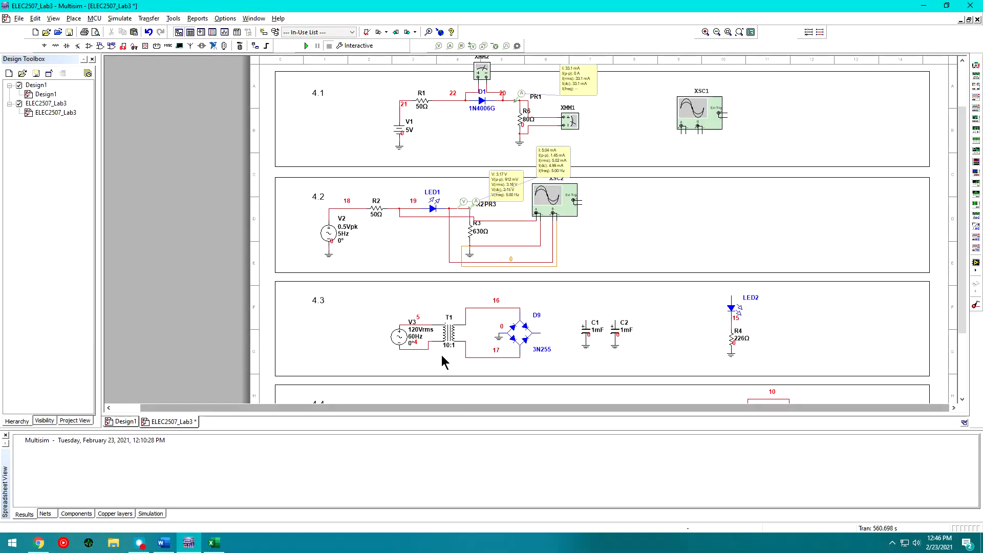
Step: Set transformer T1's primary coil 1 to 11.32 turns
left_click(461, 338)
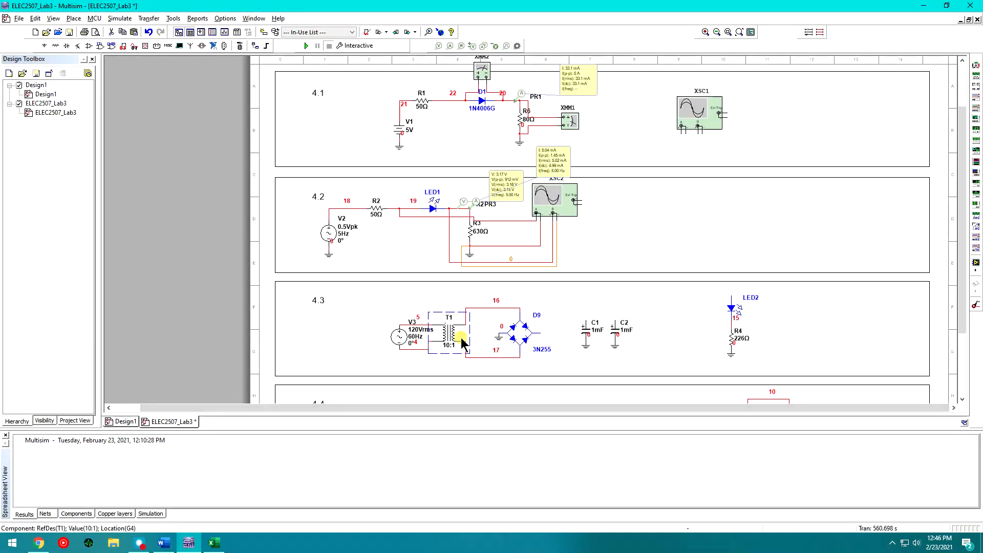
double_click(455, 352)
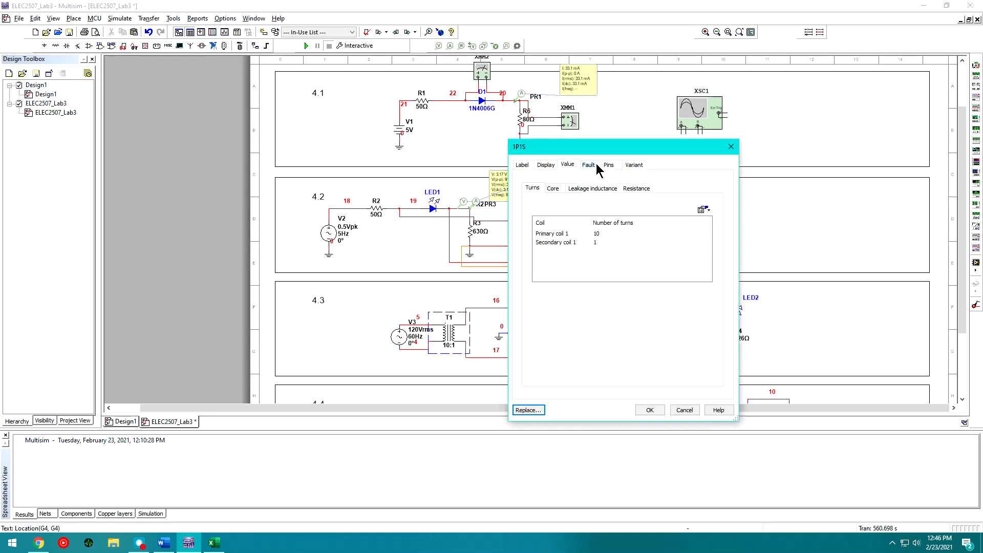
left_click(604, 236)
left_click(606, 235)
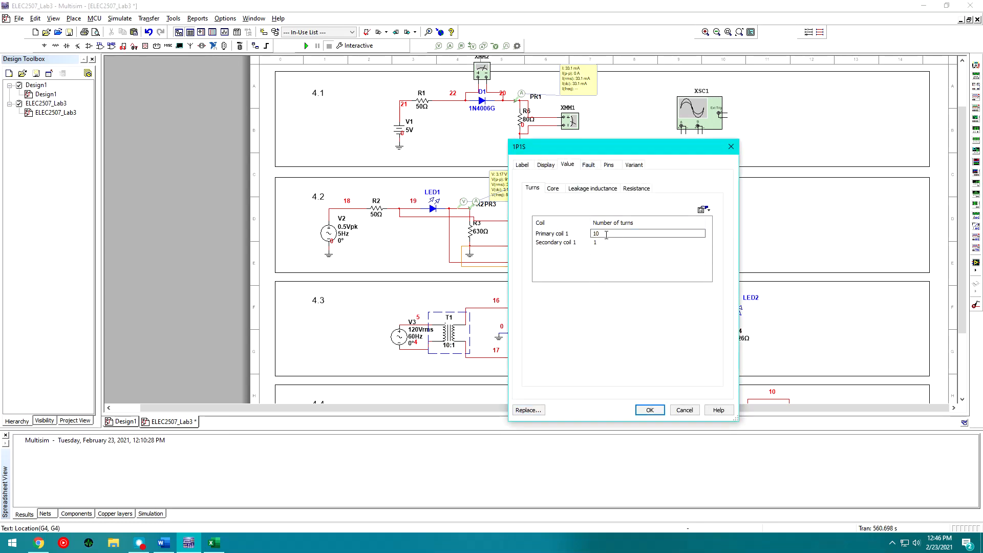
key("BackSpace")
key("BackSpace")
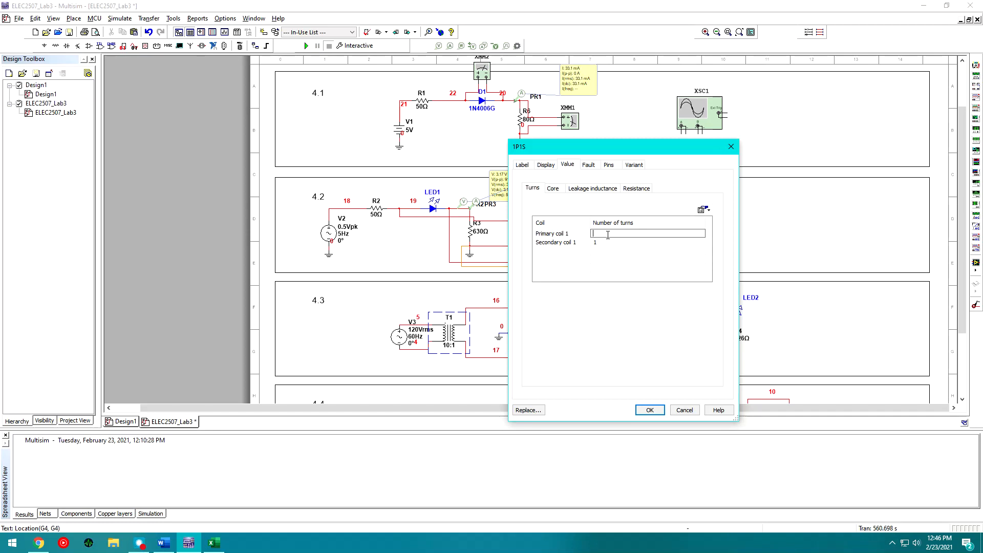
type("11.2")
key("BackSpace")
type("2")
key("Return")
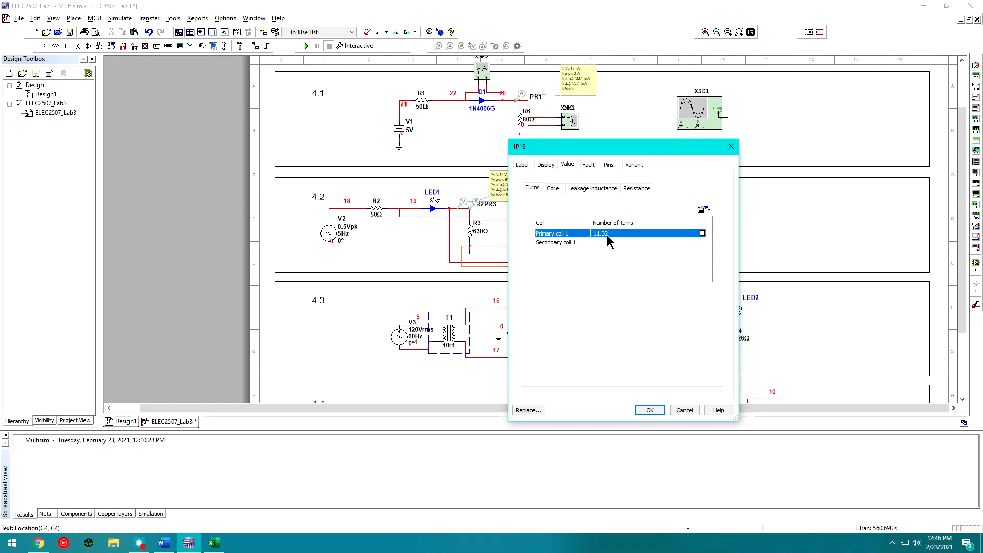
left_click(658, 410)
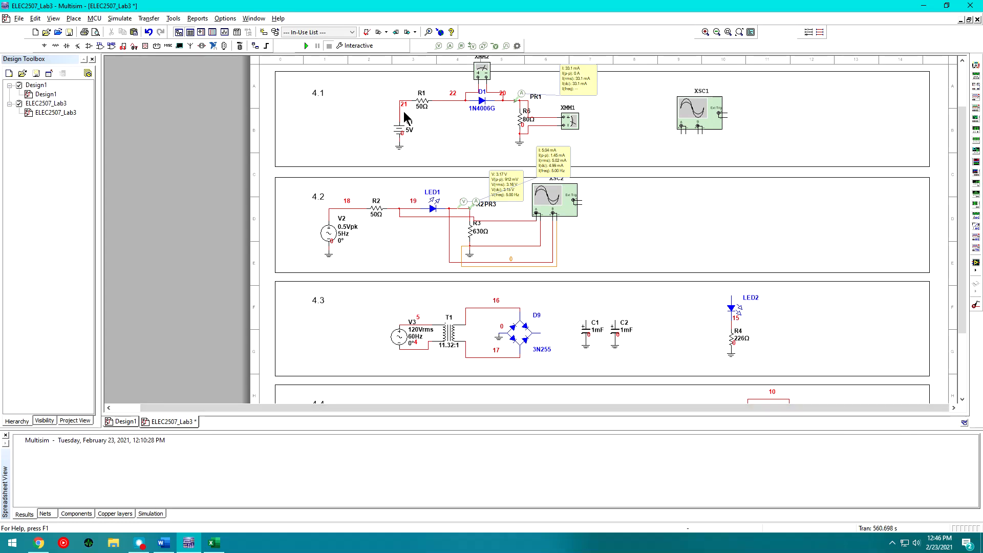
Step: Place a multimeter between transformer T1 and bridge D9 and wire its terminals across the secondary coil
left_click(976, 65)
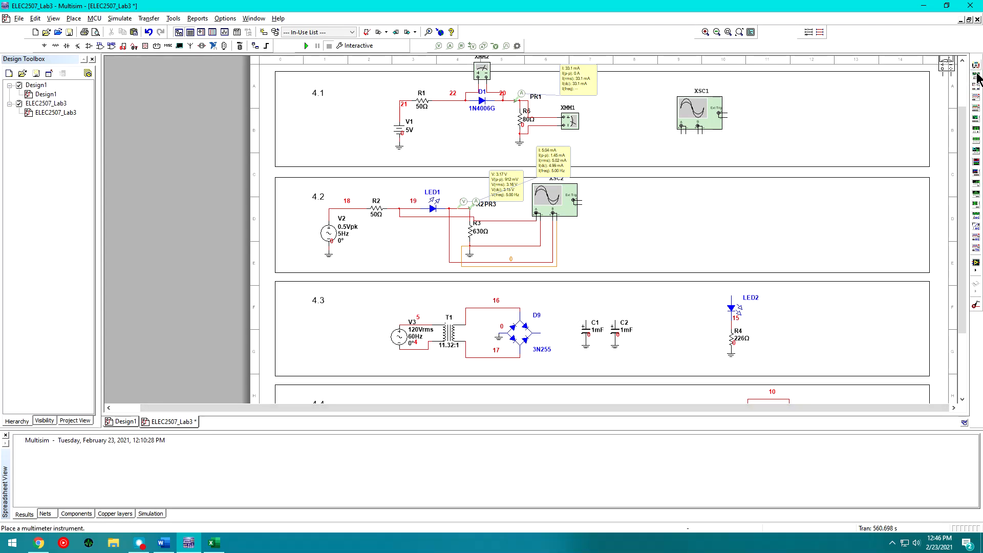
scroll(505, 291, "down", 3)
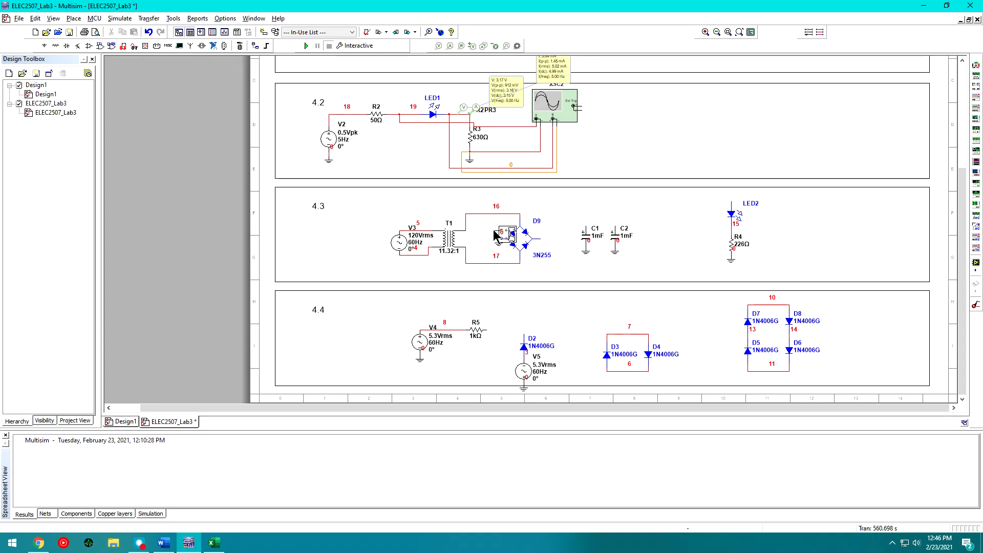
left_click(476, 235)
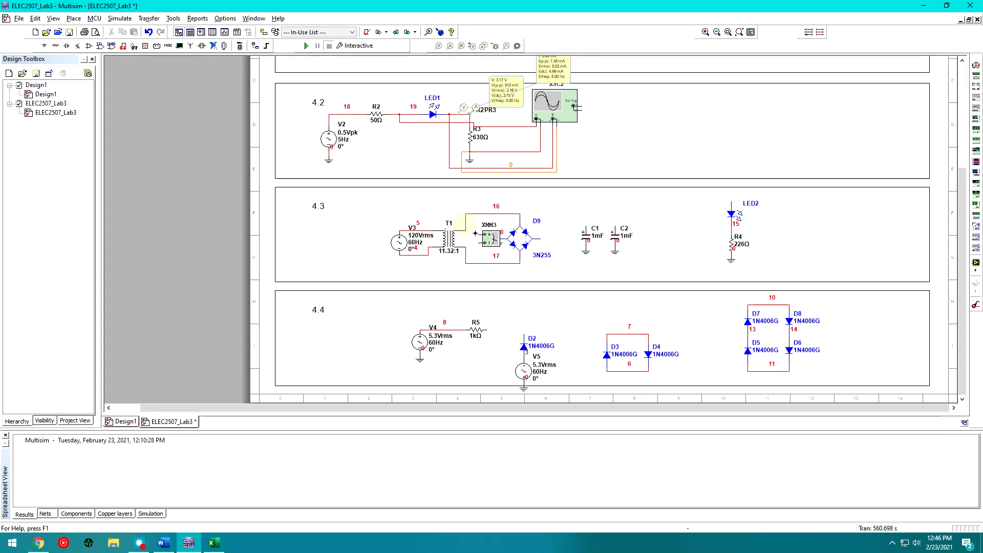
left_click(482, 245)
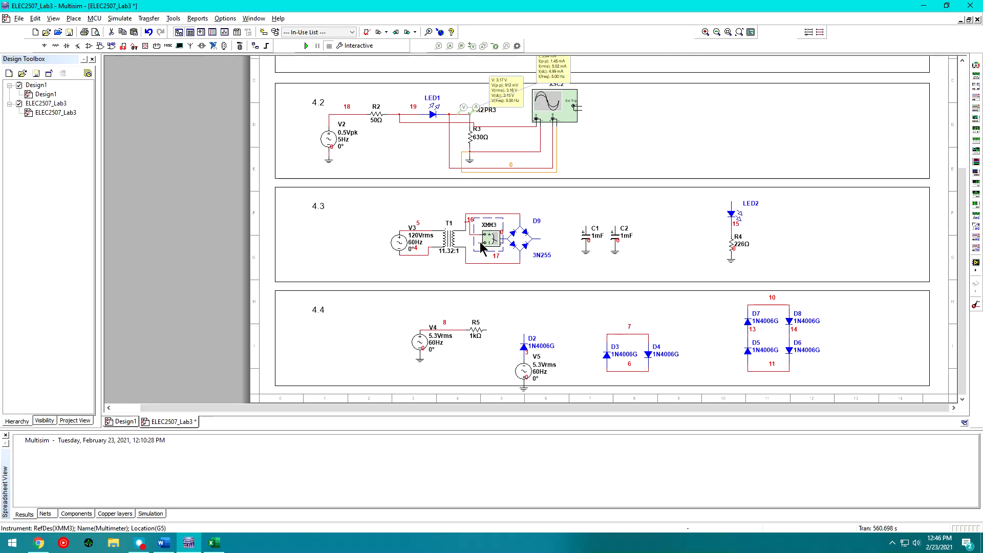
scroll(481, 242, "up", 1)
left_click(476, 242)
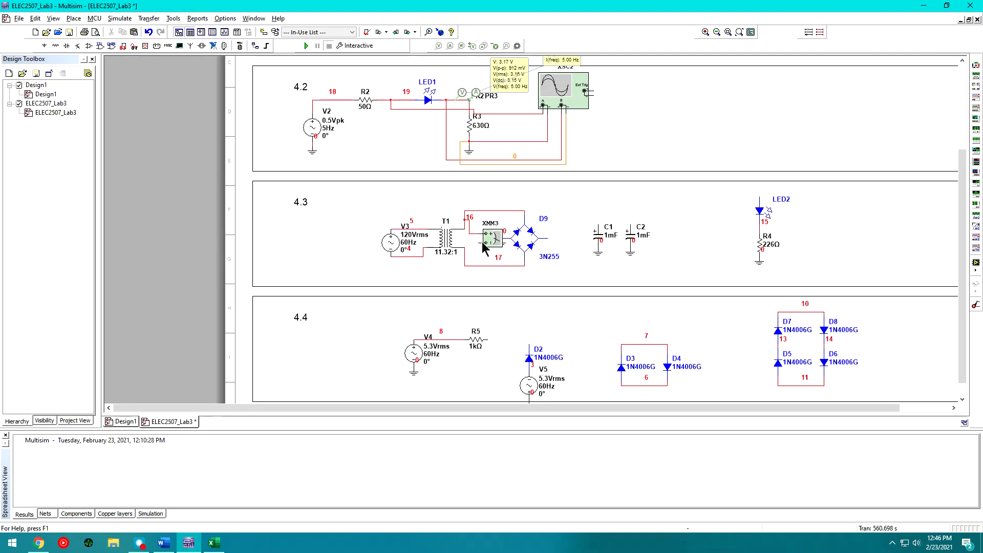
left_click(478, 242)
left_click(465, 259)
Step: Run the simulation, measure the transformer's secondary AC voltage with multimeter XMM3, and stop the simulation
left_click(306, 46)
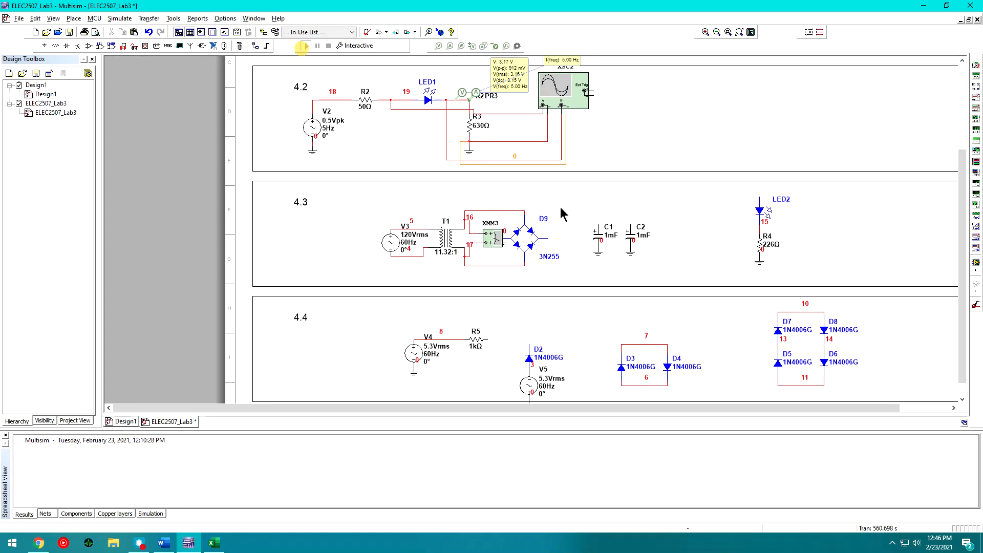
double_click(493, 238)
left_click(477, 279)
left_click_drag(487, 230, 589, 219)
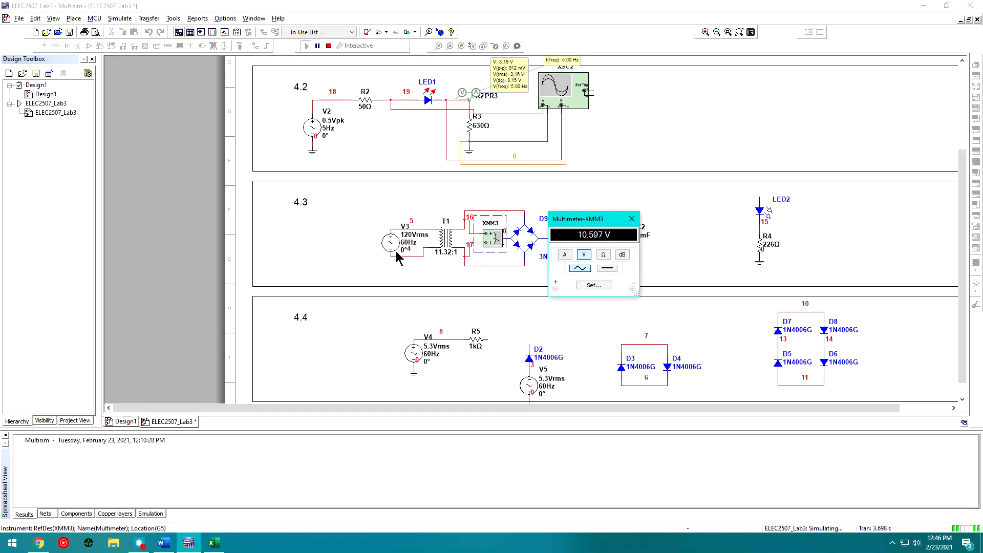
left_click(632, 219)
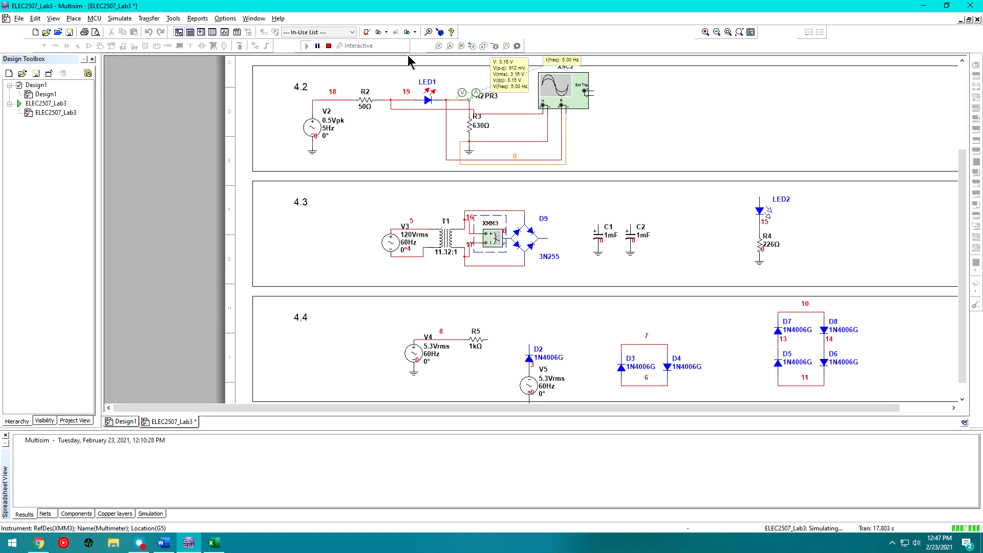
left_click(326, 47)
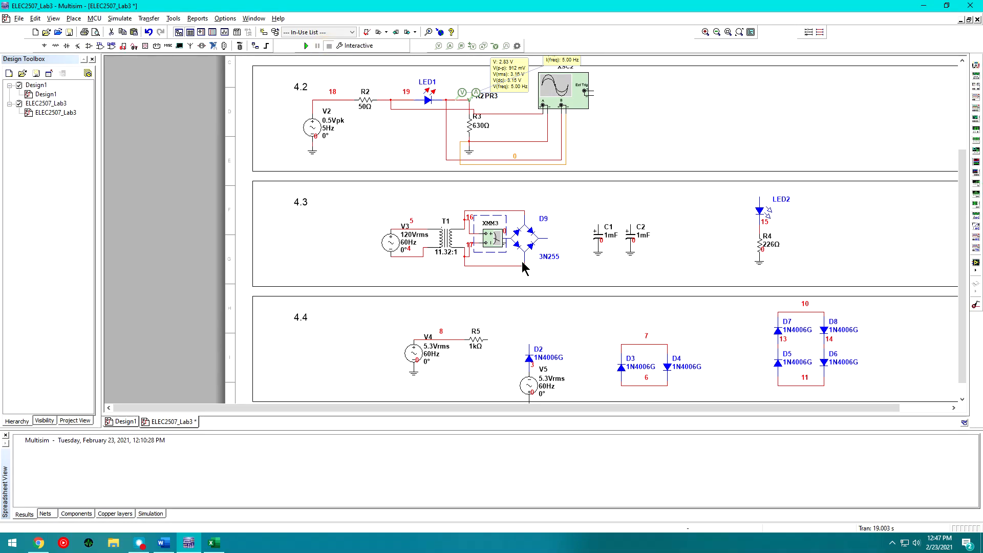
Step: Delete multimeter XMM3 and move capacitors C1 and C2 to the far right of the 4.3 frame
left_click(491, 239)
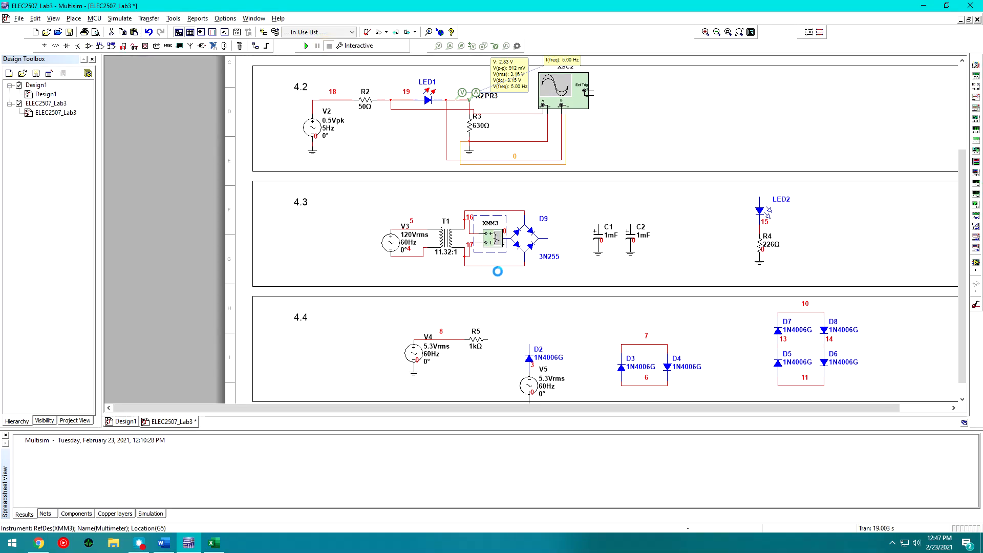
key("Delete")
left_click_drag(702, 274, 921, 251)
left_click(894, 264)
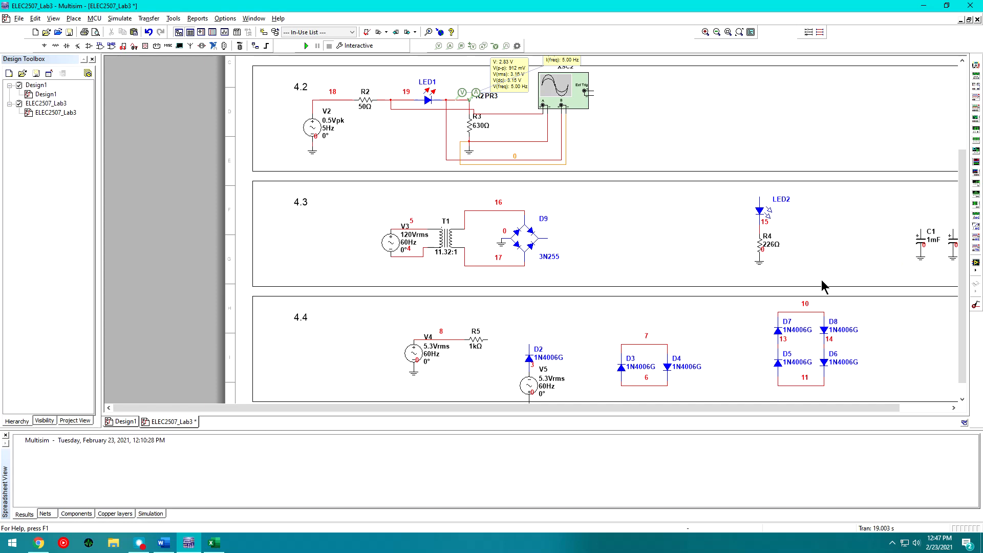
Step: Move LED2 with R4 and its ground beside bridge D9 and wire the bridge output to LED2's anode
mouse_move(801, 278)
left_mouse_down()
mouse_move(714, 151)
mouse_move(722, 194)
mouse_move(752, 218)
mouse_move(632, 223)
mouse_move(805, 301)
mouse_move(806, 268)
left_mouse_up()
left_click_drag(773, 221, 612, 230)
left_click(696, 230)
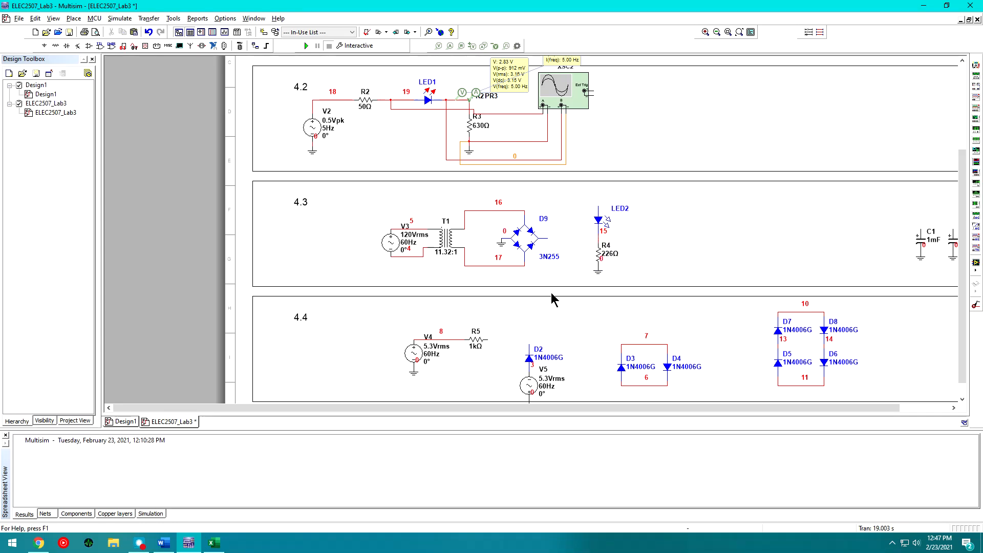
left_click(546, 239)
left_click(598, 205)
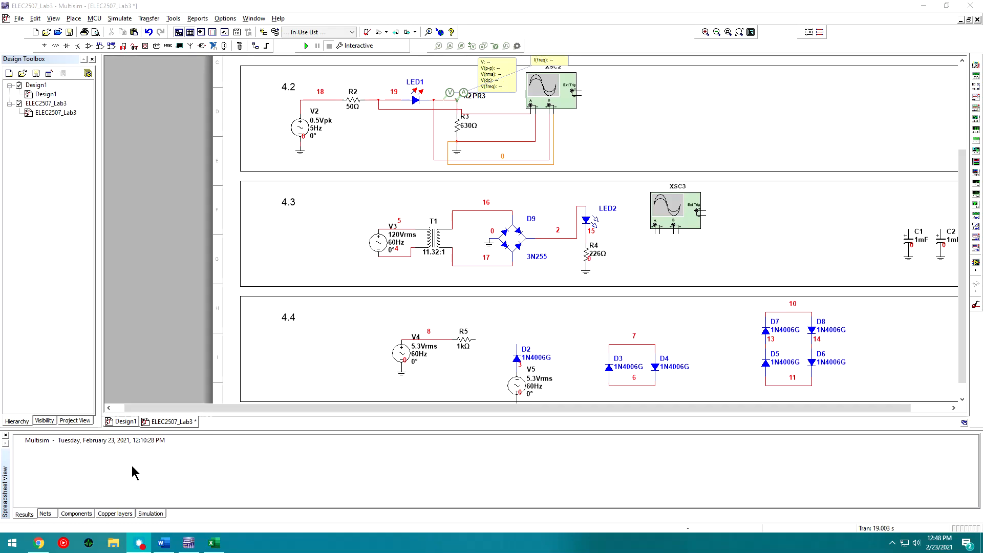
Step: Switch to the Word lab manual, review the 4.3 bridge rectifier instructions and the preceding pages, and return to Multisim
left_click(164, 543)
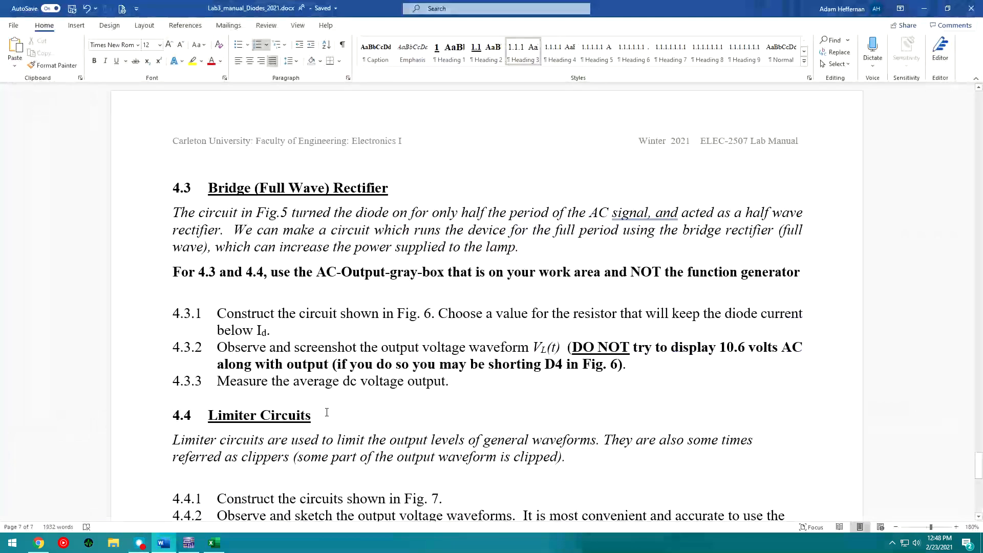
scroll(423, 356, "up", 3)
scroll(422, 356, "up", 12)
scroll(450, 235, "up", 2)
scroll(449, 235, "down", 15)
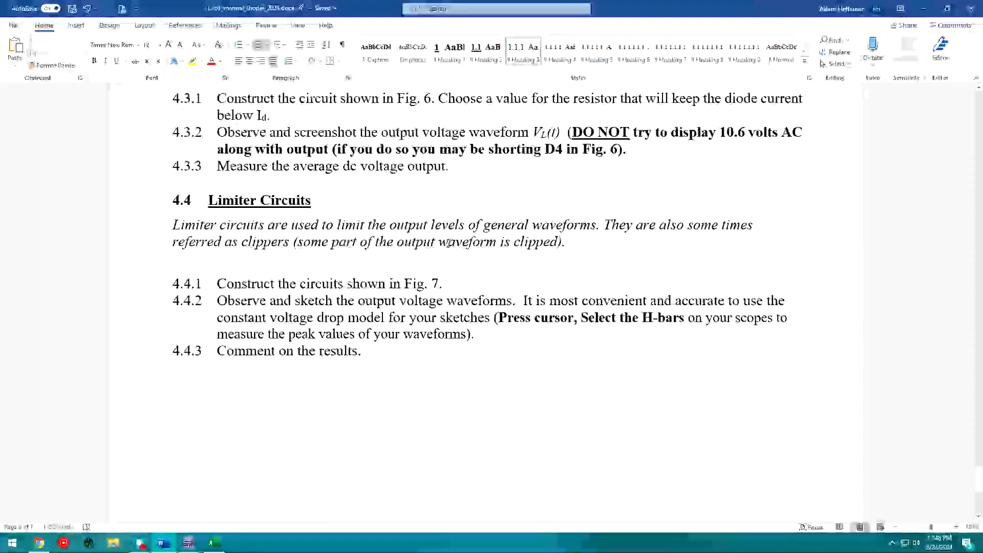
scroll(448, 242, "up", 3)
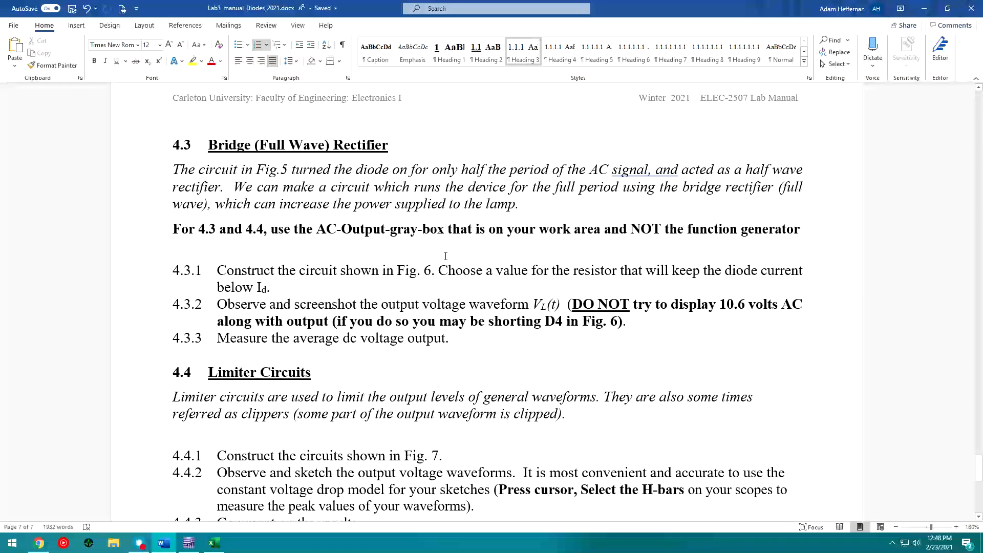
left_click(925, 11)
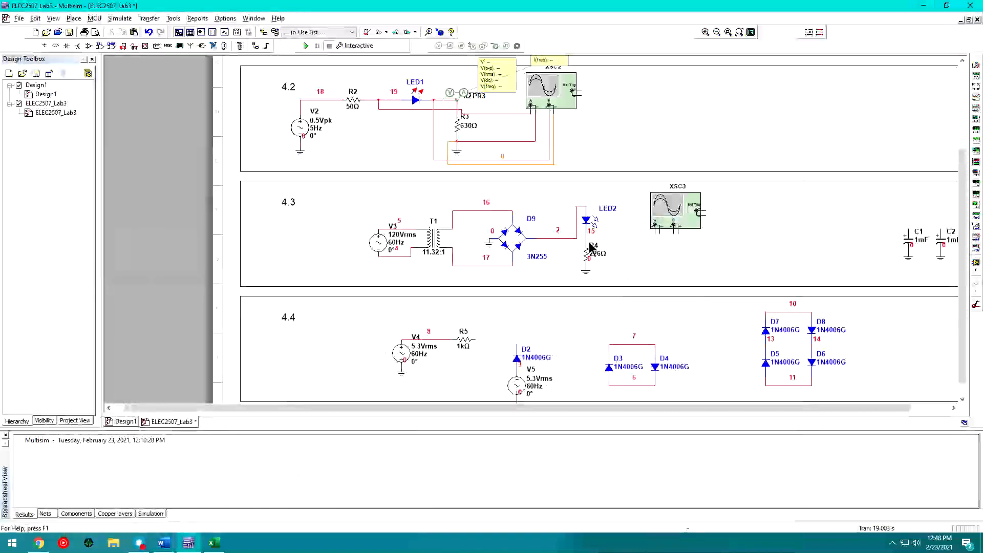
Step: Set resistor R4 in the 4.3 circuit to 1540 Ω
left_click(589, 261)
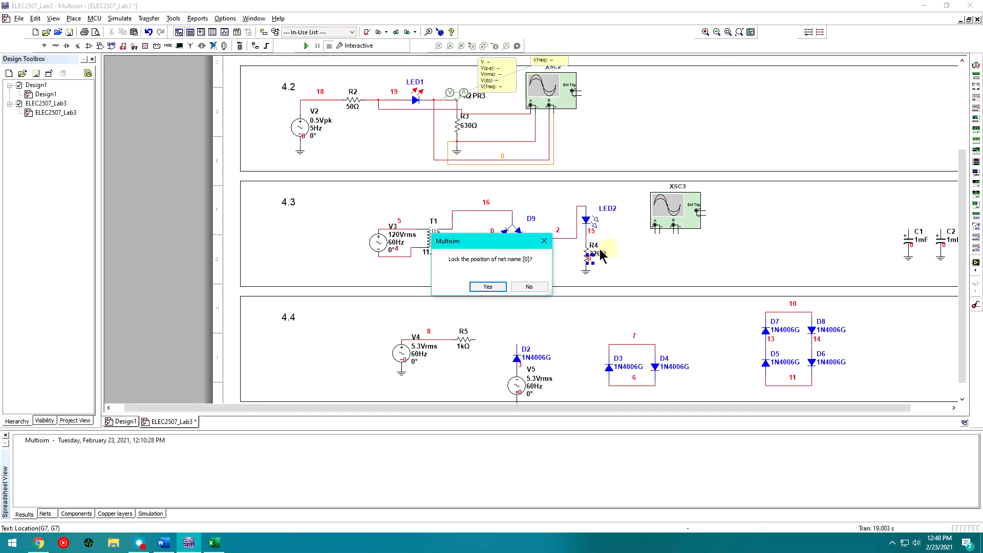
left_click(532, 287)
double_click(594, 253)
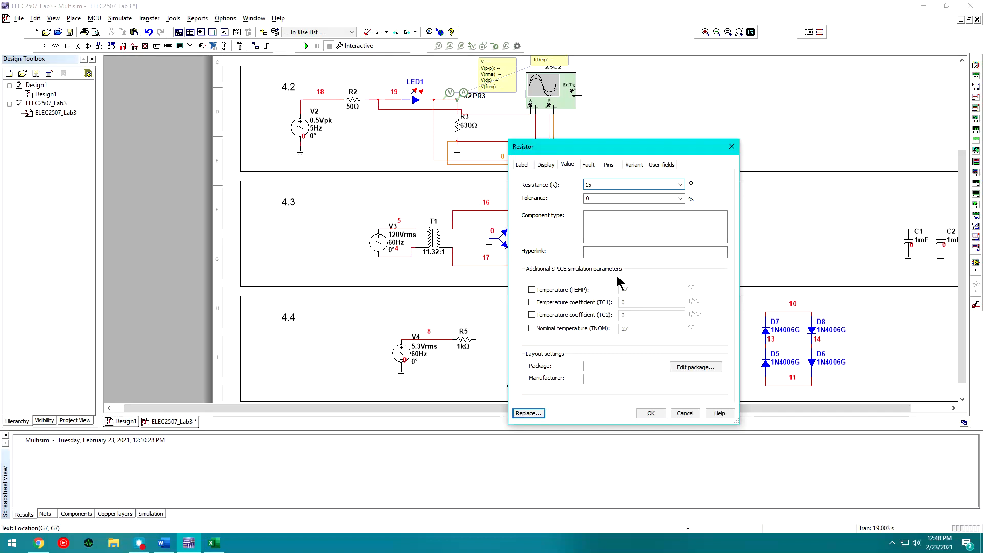
type("40")
key("Return")
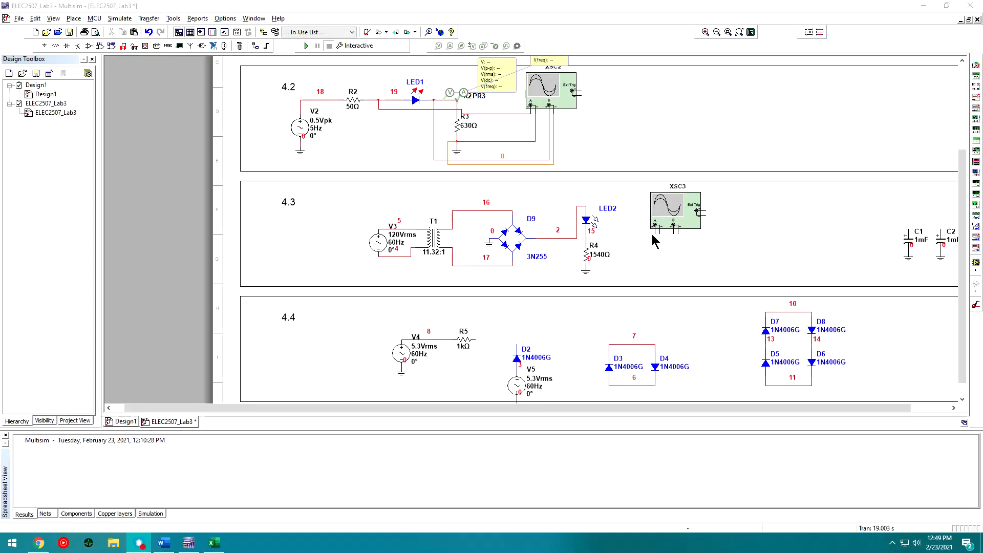
Step: Wire XSC3 channel A across the LED2–R4 branch, moving R4's ground lower to make room for the negative connection
left_click(655, 228)
left_click(580, 204)
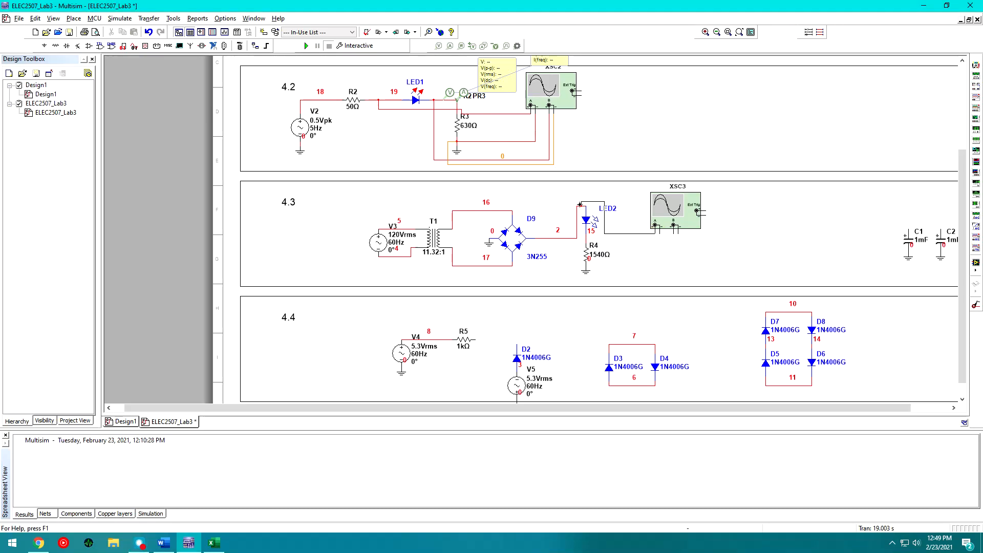
left_click(660, 233)
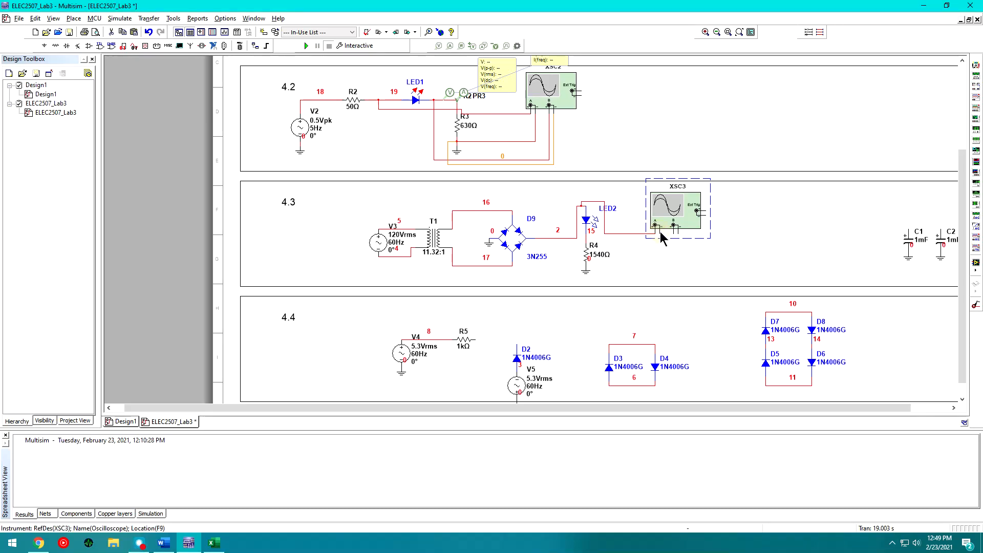
left_click(587, 283)
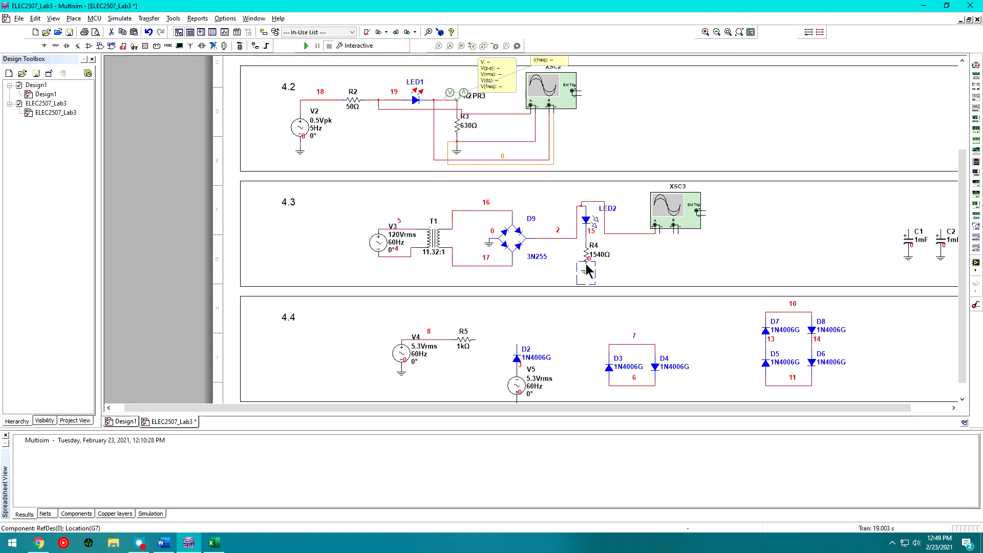
left_click_drag(588, 272, 588, 280)
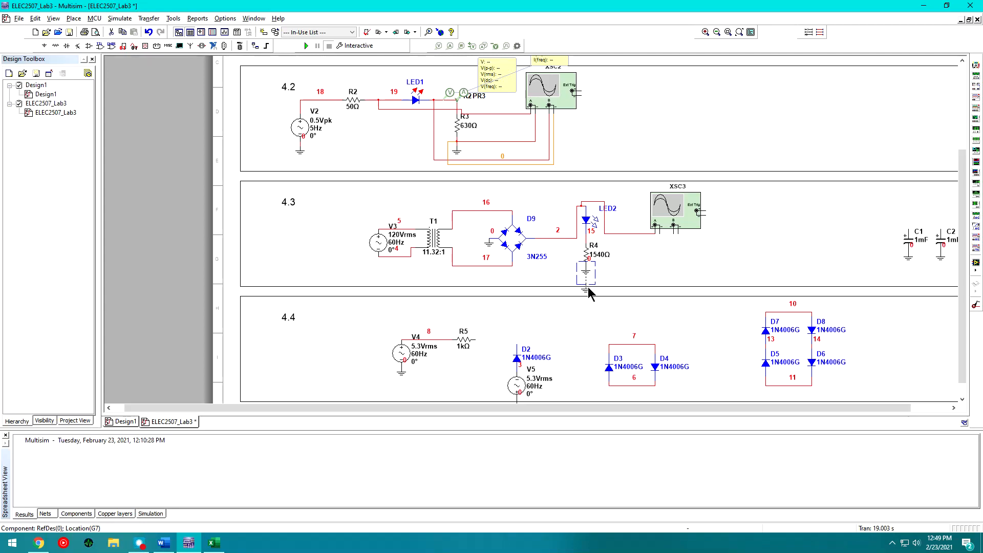
left_click_drag(589, 288, 589, 289)
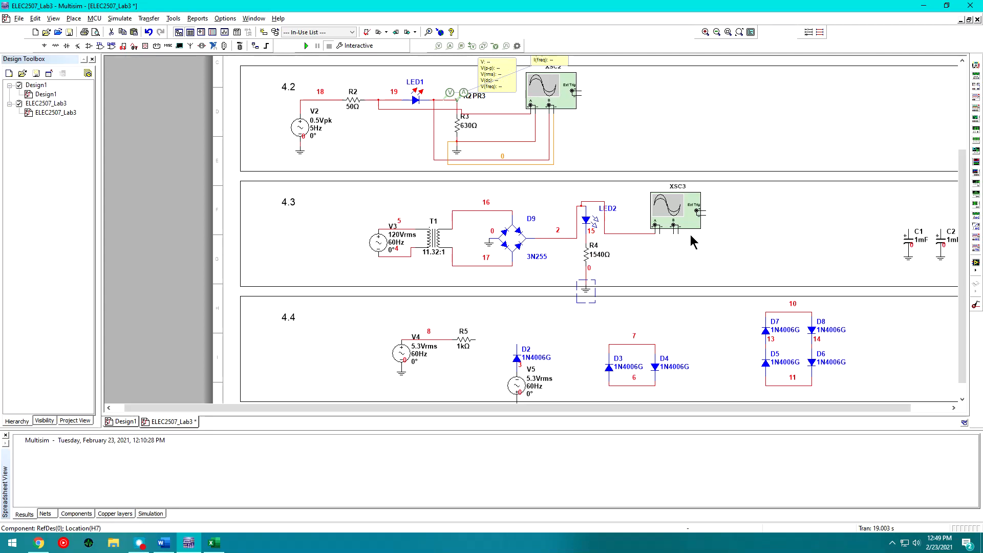
left_click(659, 231)
left_click(590, 279)
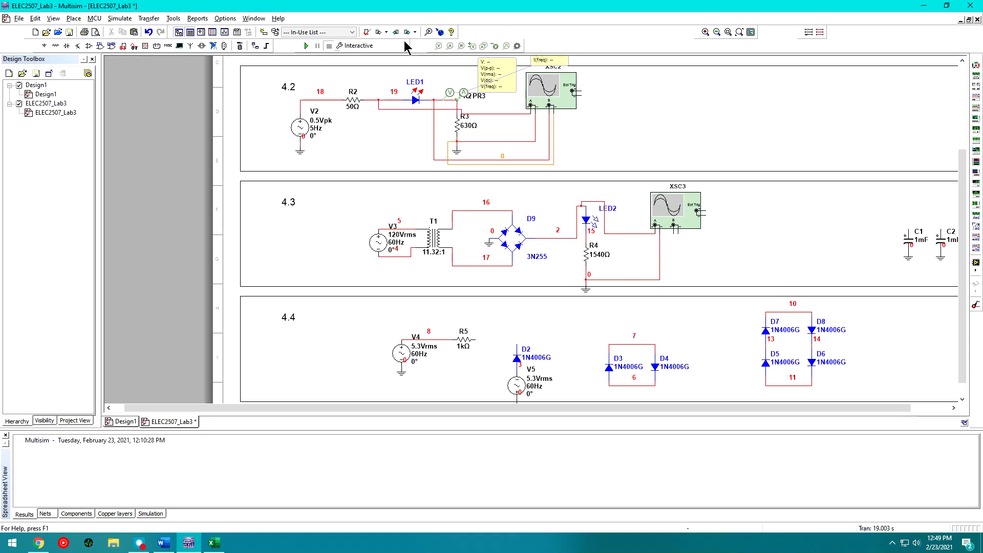
Step: Run the simulation and examine the rectifier's output waveform on oscilloscope XSC3
left_click(308, 46)
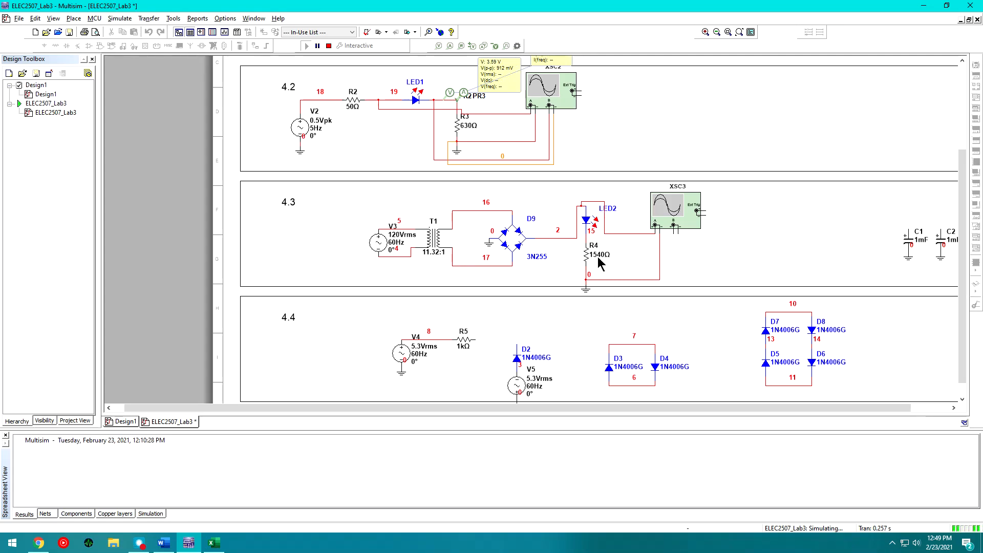
double_click(679, 207)
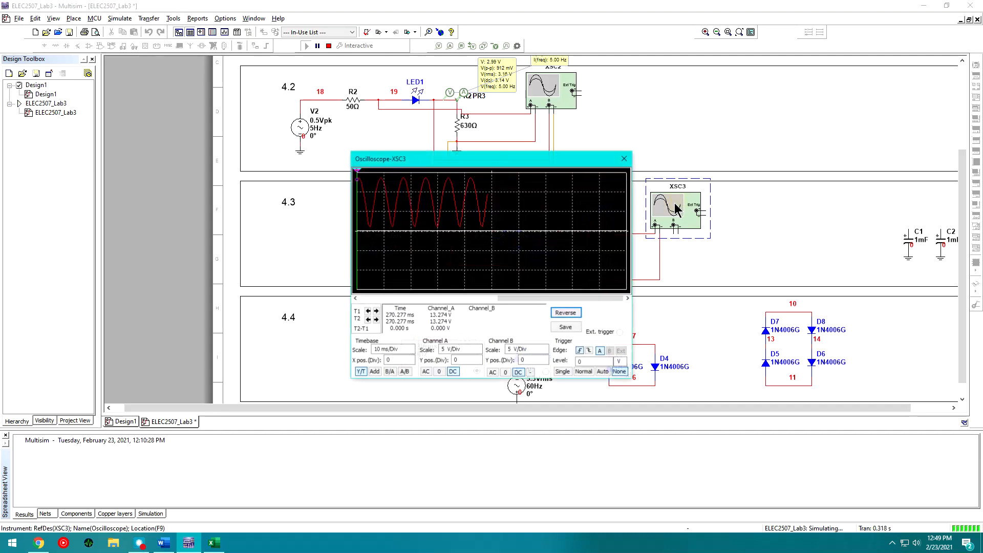
left_click_drag(522, 158, 691, 143)
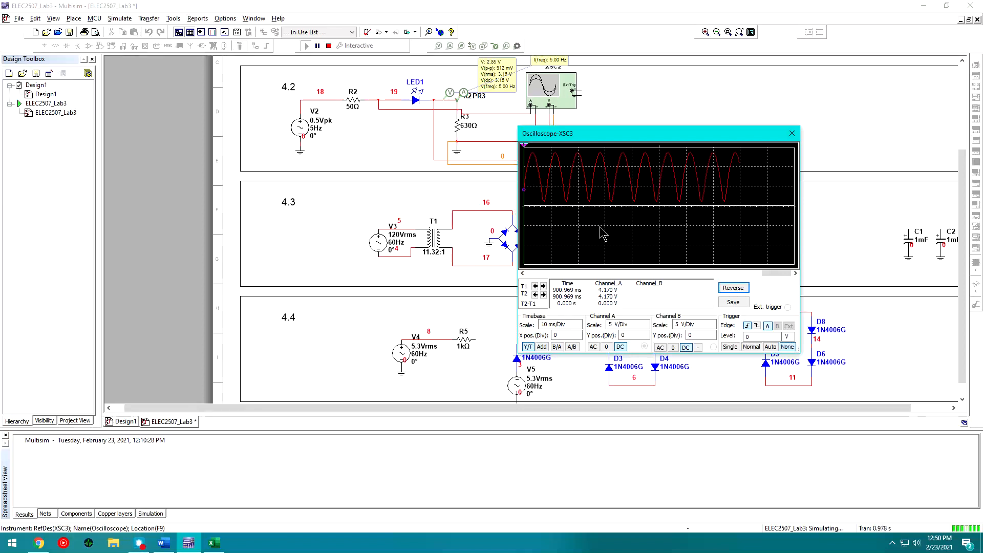
Step: Place a voltage probe on the 4.3 bridge output wire, moving oscilloscope XSC3 and the probe readout clear of the circuit
left_click_drag(616, 137, 764, 120)
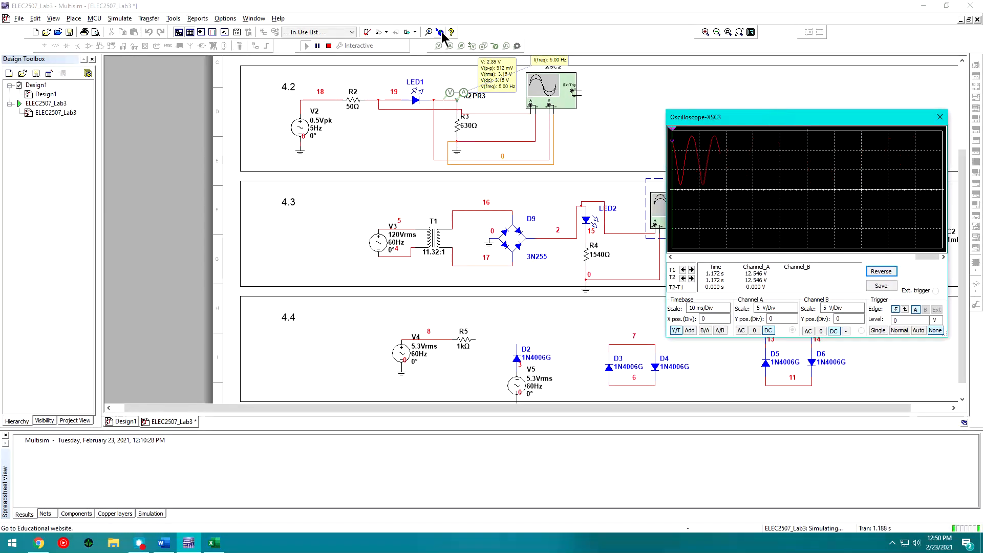
left_click(440, 46)
scroll(565, 236, "up", 1)
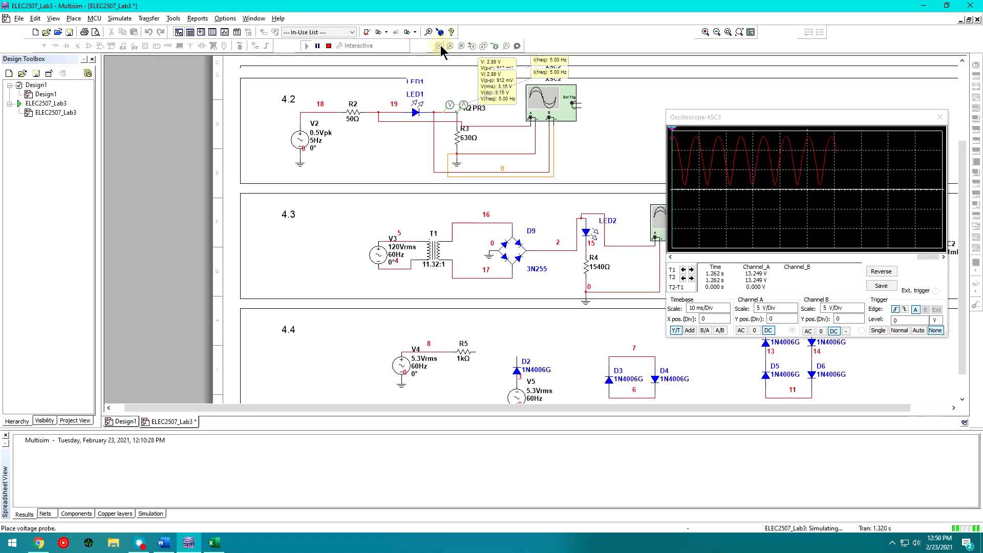
left_click(565, 235)
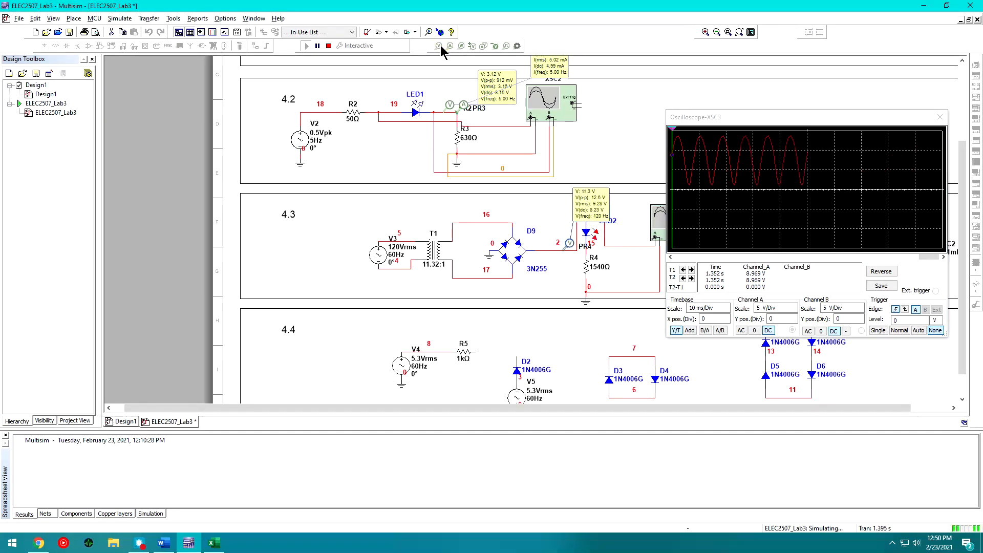
left_click(577, 207)
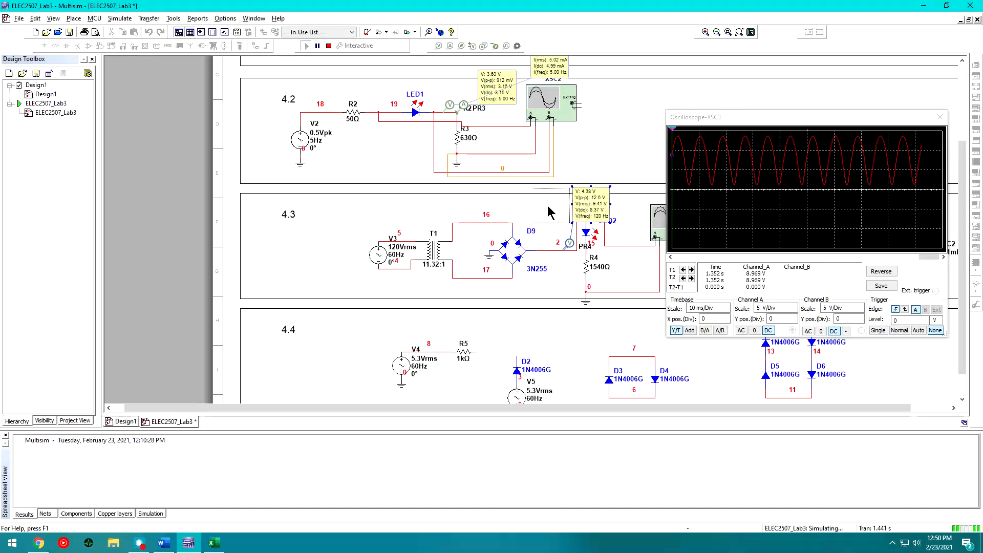
left_click_drag(593, 213, 553, 215)
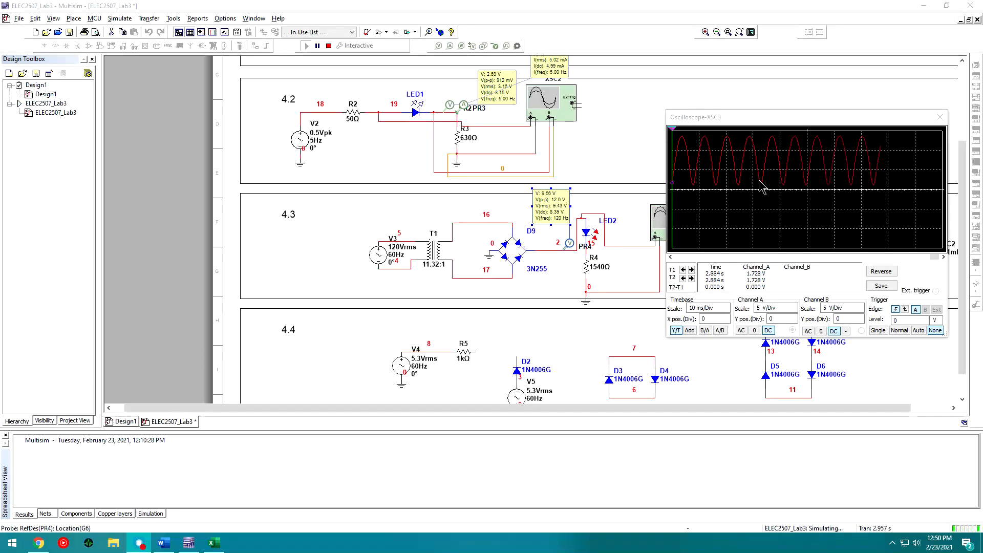
Step: Set XSC3's trigger to Single and place its two cursors on a waveform peak and the adjacent minimum
left_click(878, 330)
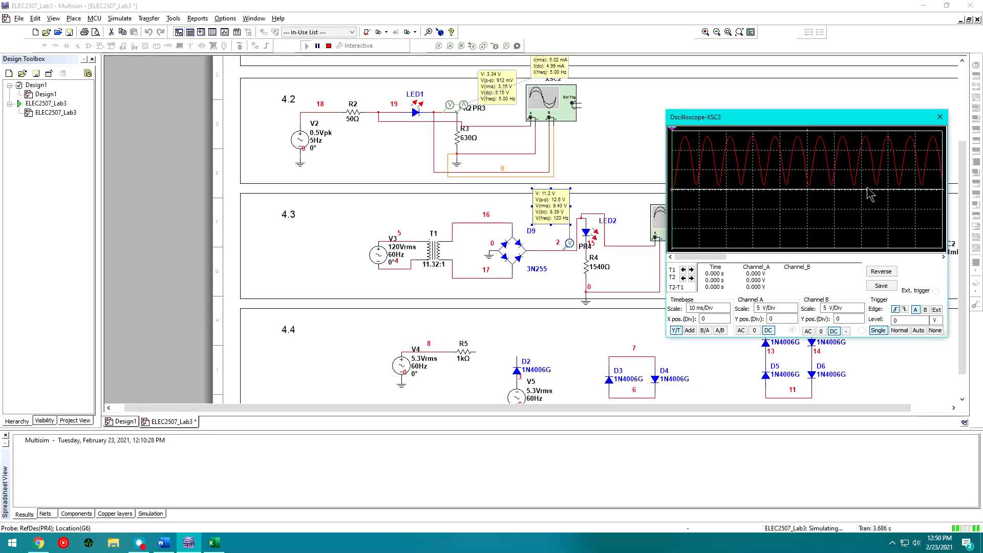
left_click_drag(672, 133, 742, 131)
left_click_drag(672, 129, 731, 126)
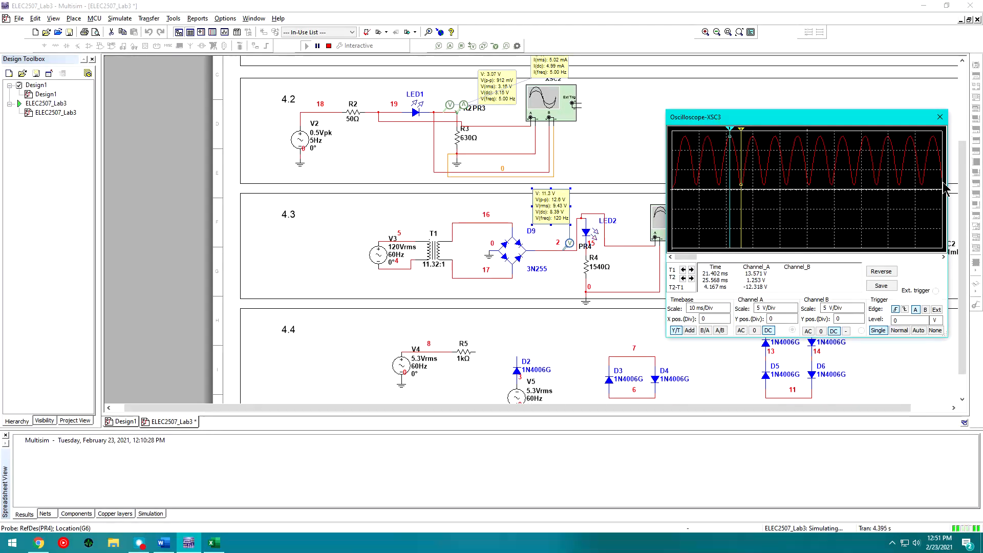
Step: Enlarge the XSC3 oscilloscope window and shift the bridge output voltage probe's readout away from the LED2 branch
left_click(650, 196)
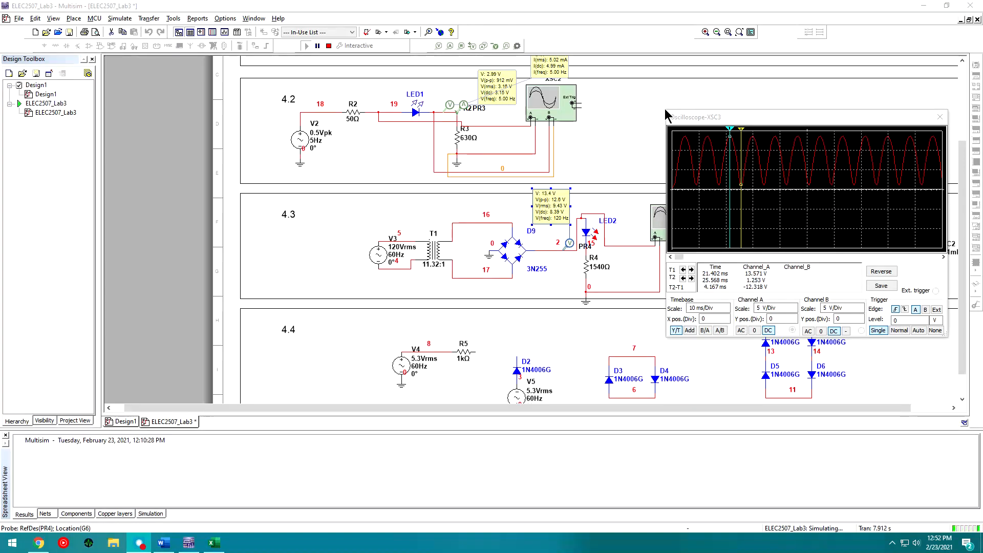
left_click_drag(667, 110, 582, 68)
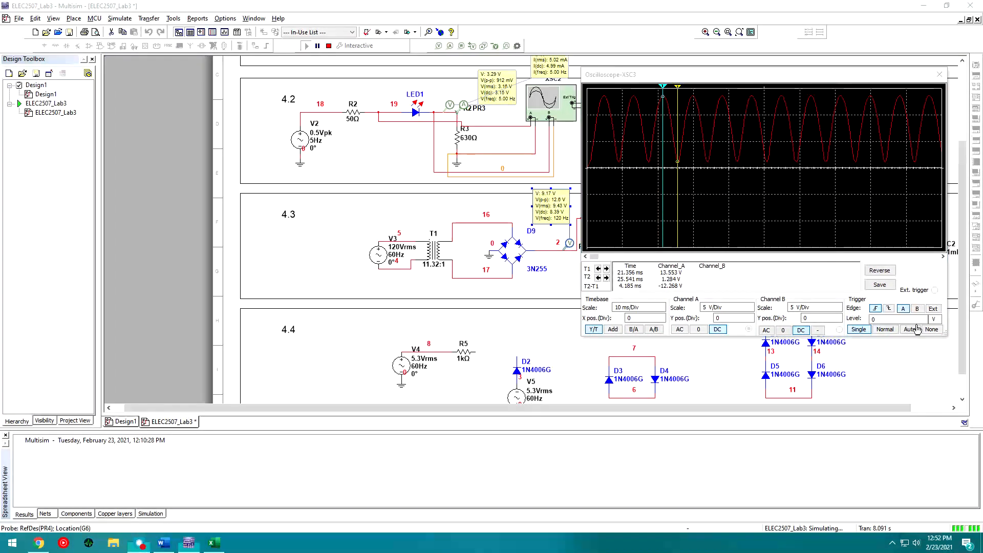
left_click_drag(559, 219, 521, 217)
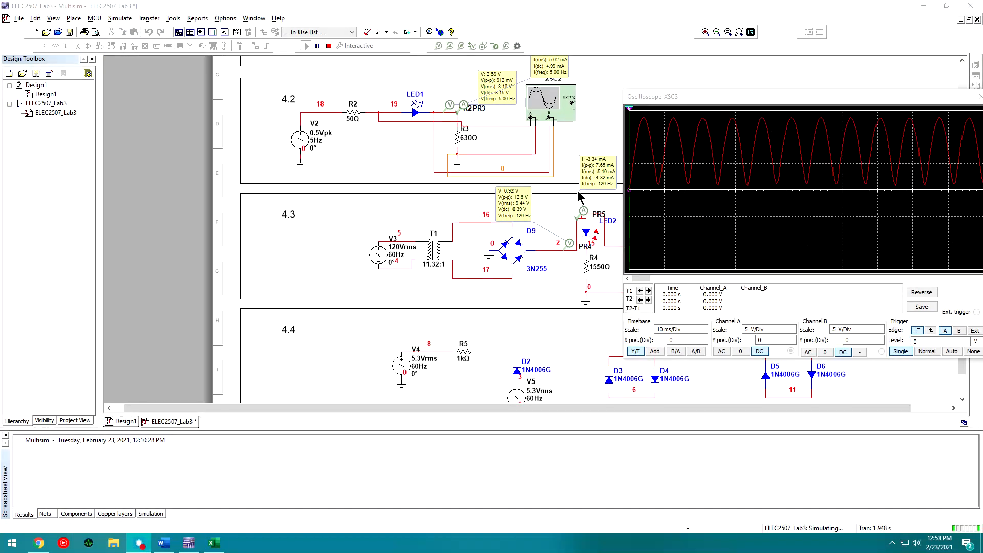
left_click(589, 184)
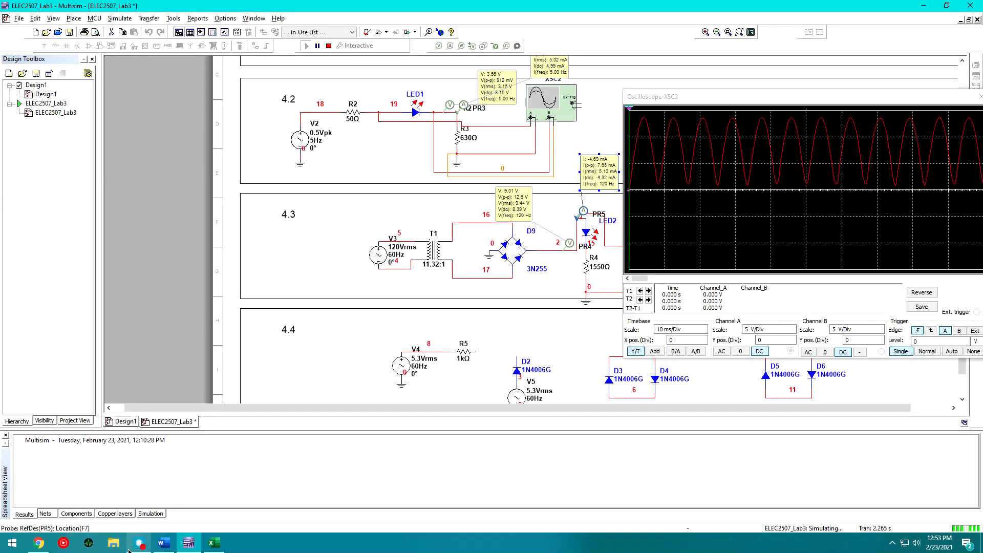
Step: Switch to Chrome, check the Id (3.2) mA column in Resistors.pdf, and return to Multisim
left_click(39, 542)
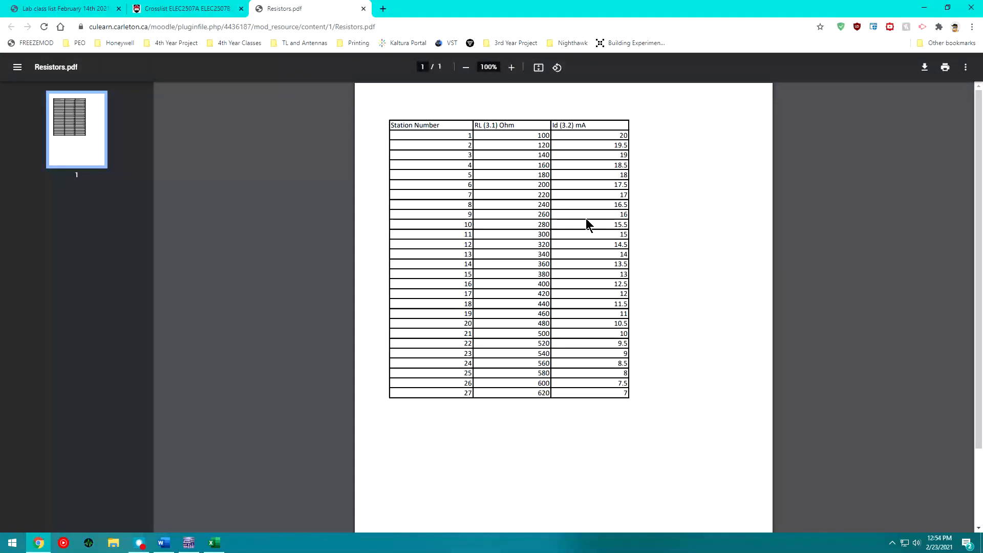
left_click_drag(556, 126, 612, 384)
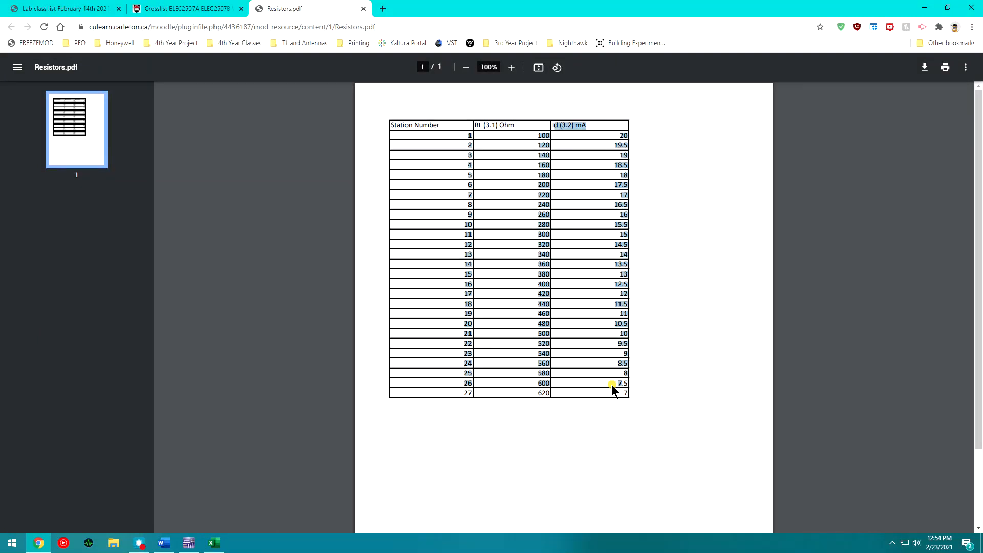
left_click(578, 378)
left_click(934, 9)
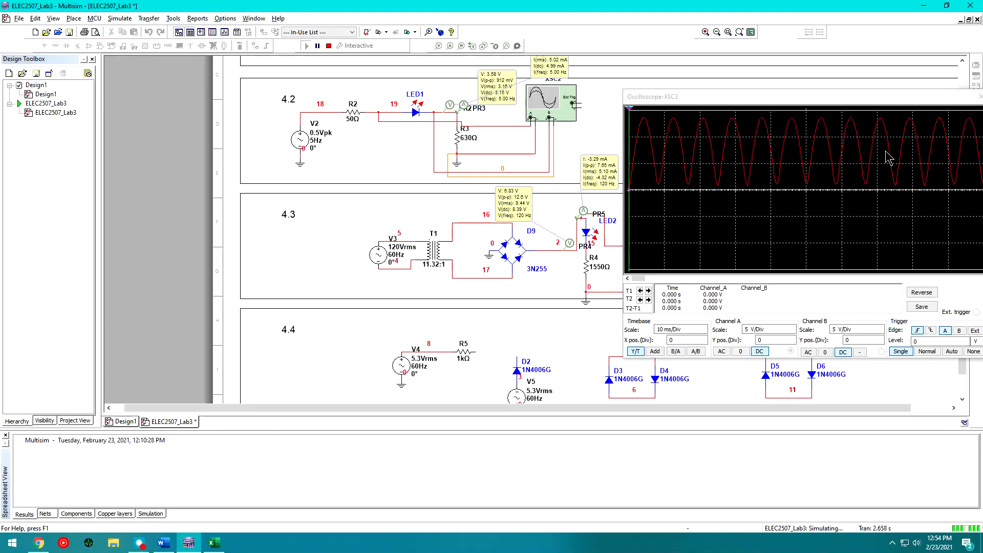
Step: Close the XSC3 oscilloscope window and pull voltage probe PR4 off the bridge output wire
left_click_drag(871, 100, 810, 42)
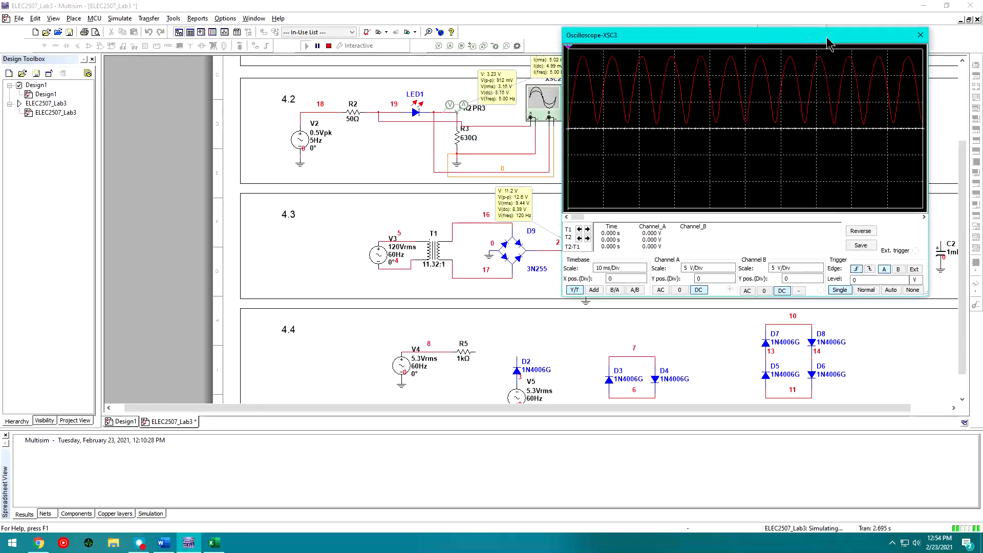
left_click(920, 35)
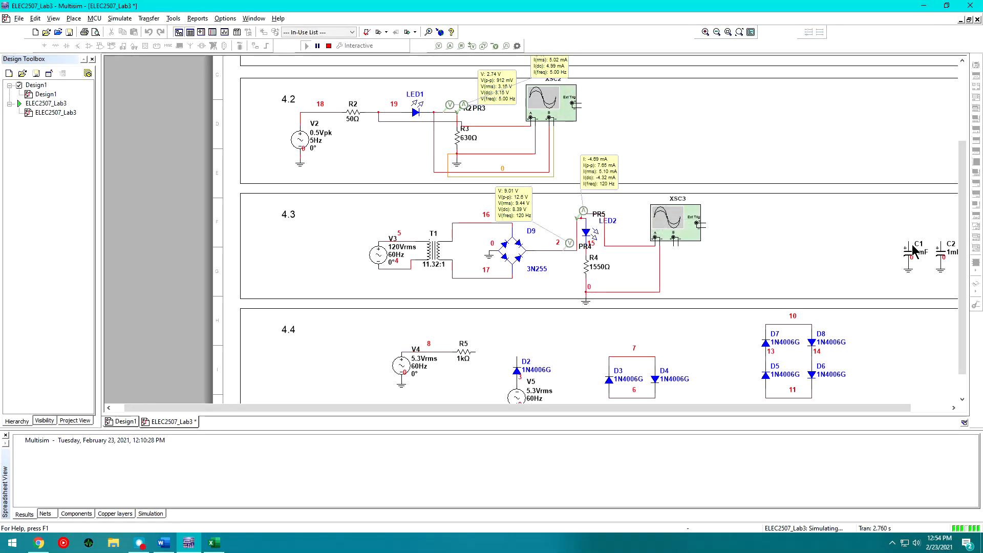
scroll(966, 251, "down", 1)
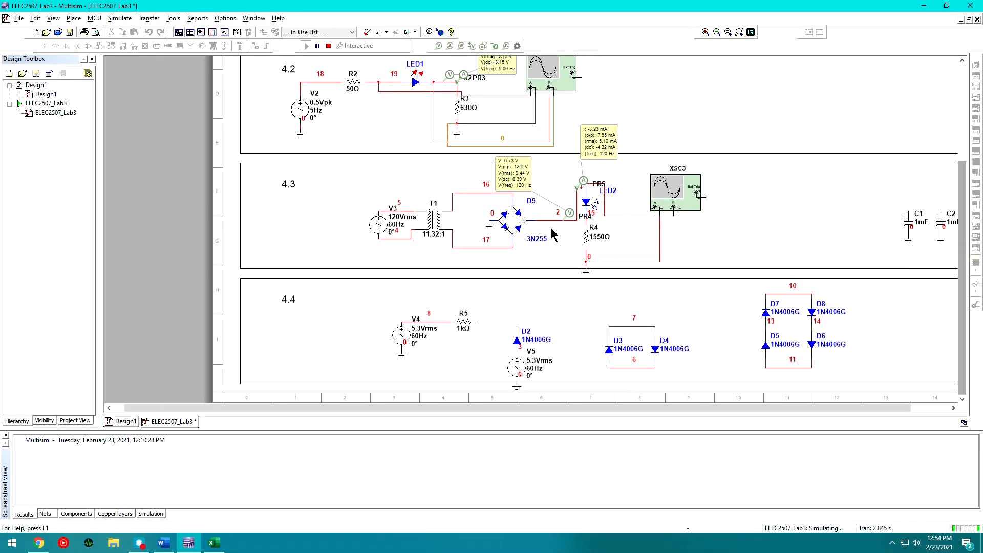
left_click_drag(569, 213, 560, 185)
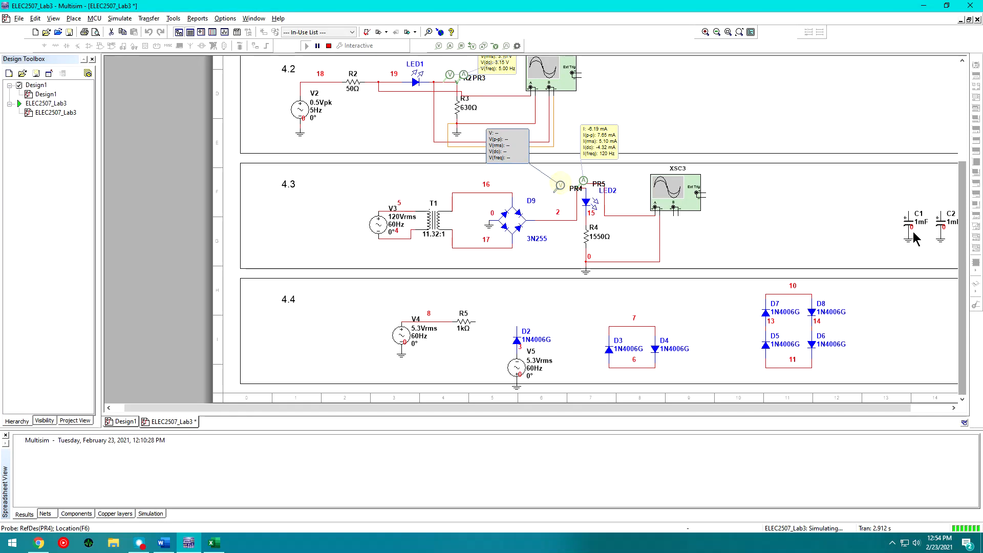
Step: Move capacitors C1 and C2 with their grounds between bridge D9 and the LED2–R4 branch, and stop the simulation
left_click(943, 239)
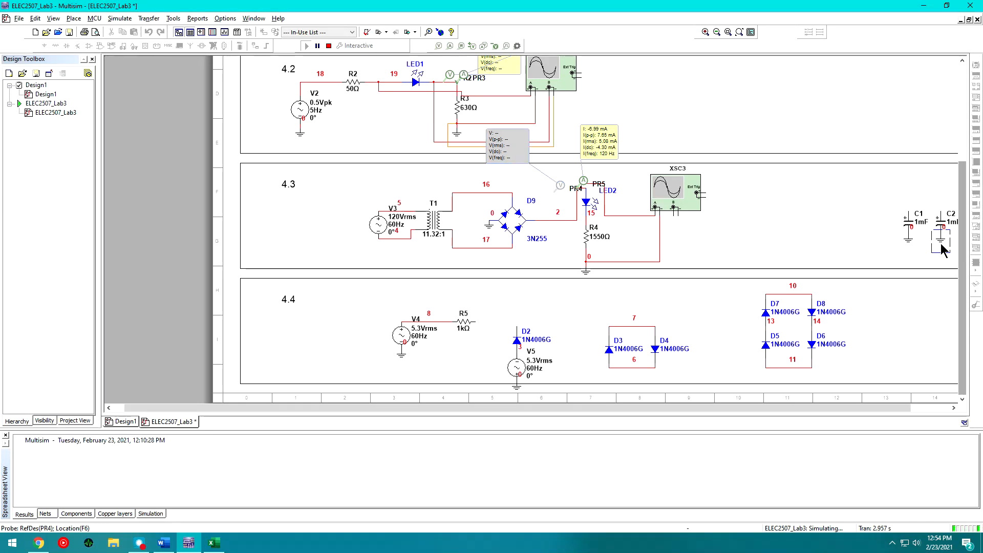
left_click_drag(943, 245, 944, 247)
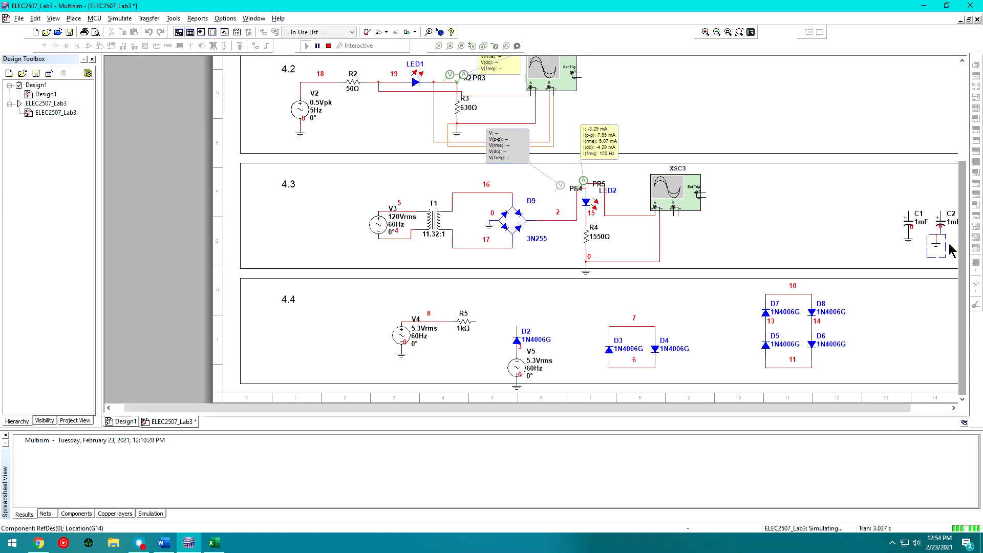
left_click_drag(908, 240, 863, 170)
left_click_drag(505, 246, 552, 238)
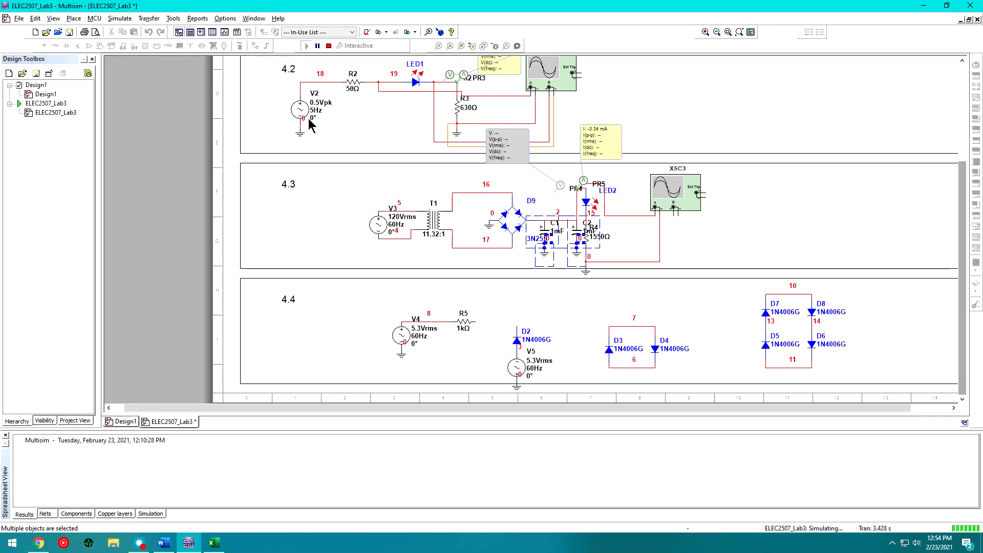
left_click(329, 46)
left_click(759, 242)
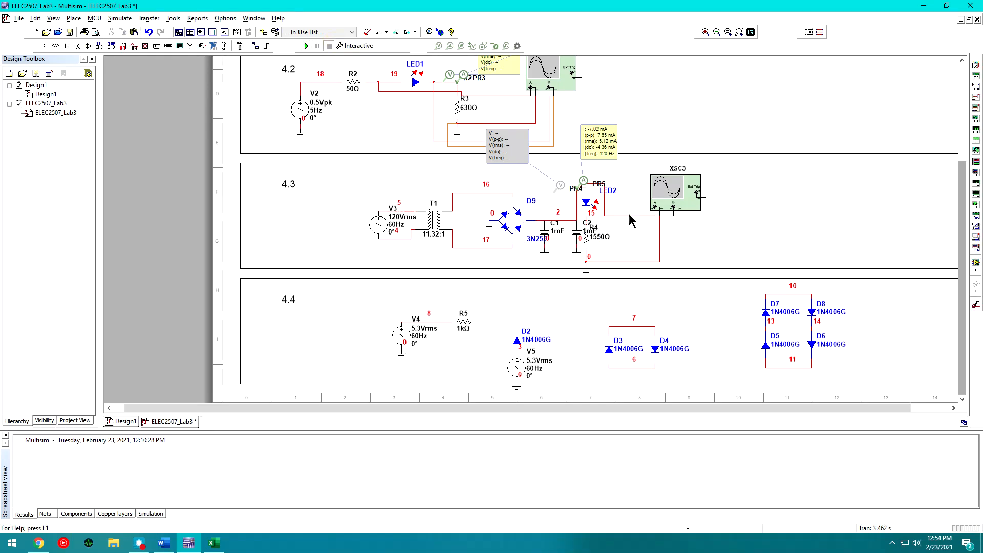
Step: Connect capacitors C1 and C2 to the bridge output wire, lowering both symbols to make room for the wiring
left_click(544, 238)
left_click(558, 252)
left_click(547, 234)
left_click_drag(546, 236, 576, 244)
left_click(574, 228)
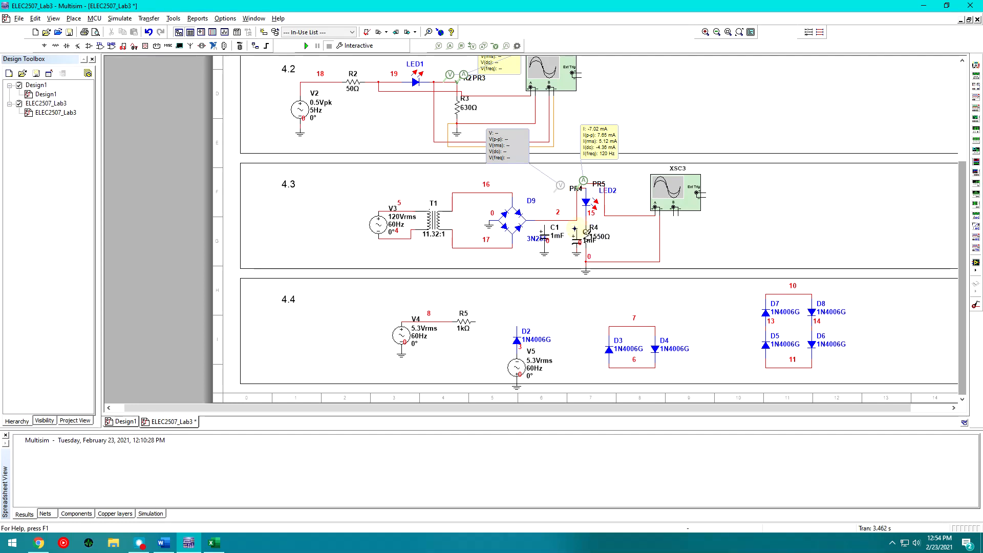
left_click(576, 220)
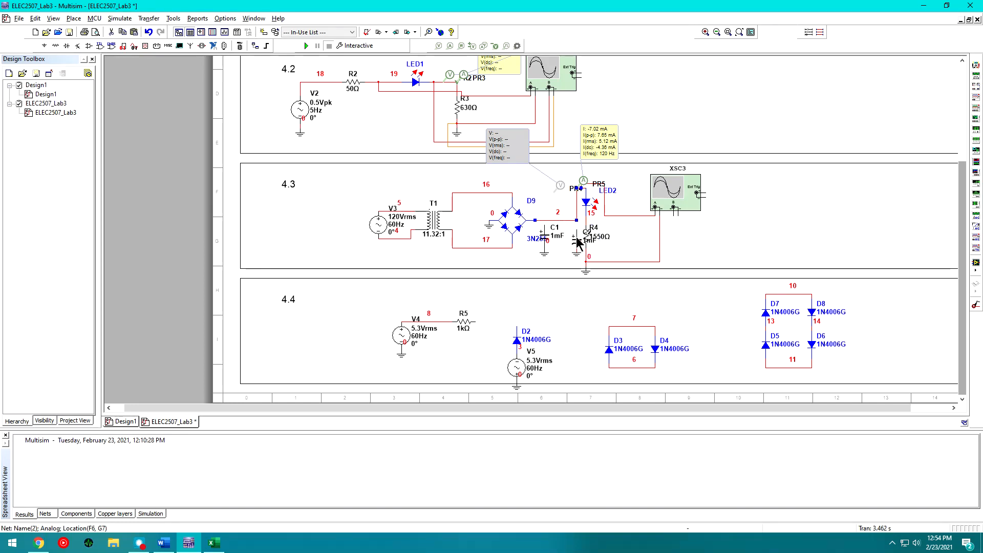
left_click(576, 229)
left_click(576, 221)
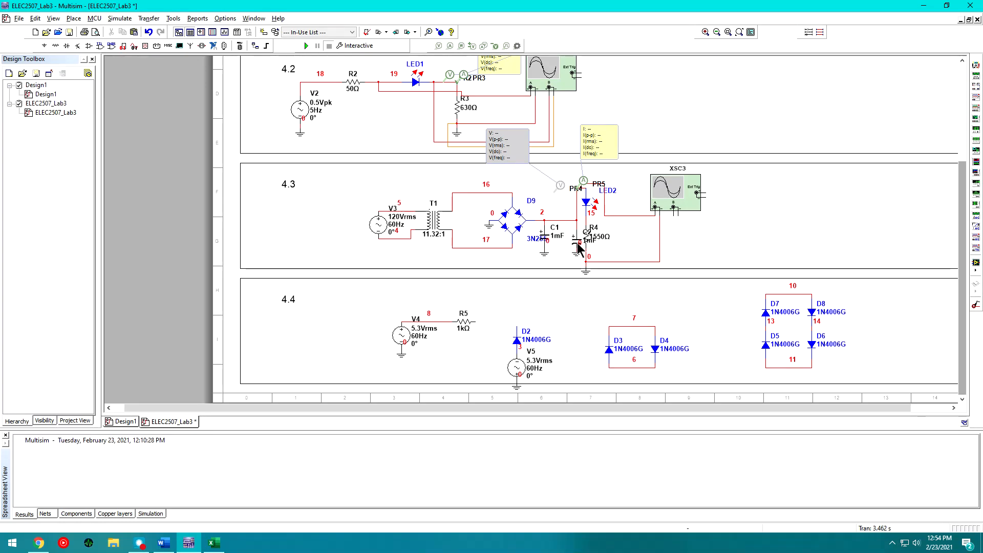
left_click_drag(569, 242, 569, 242)
Step: Run the simulation and reattach voltage probe PR4 to the bridge output wire, positioning its readout above D9
left_click(306, 46)
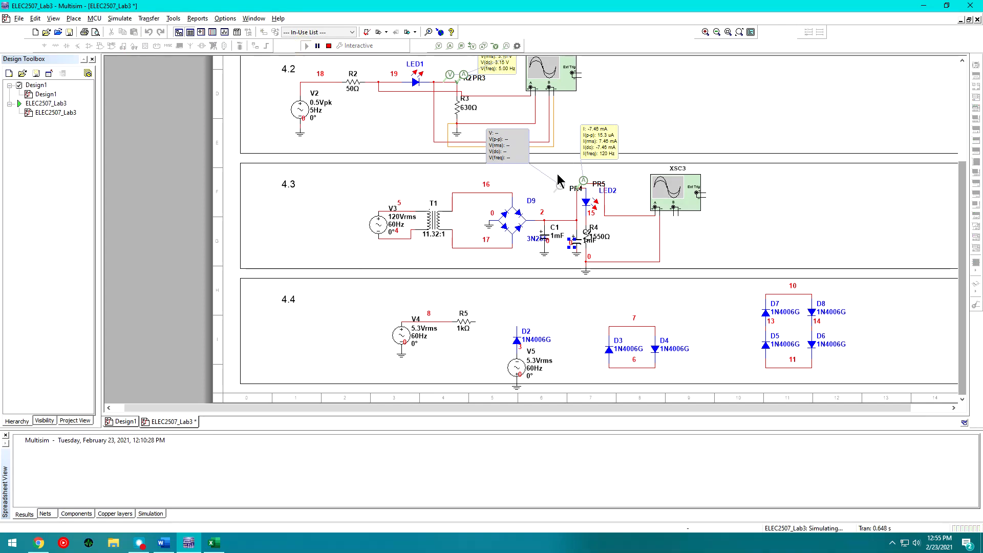
left_click_drag(559, 187, 559, 211)
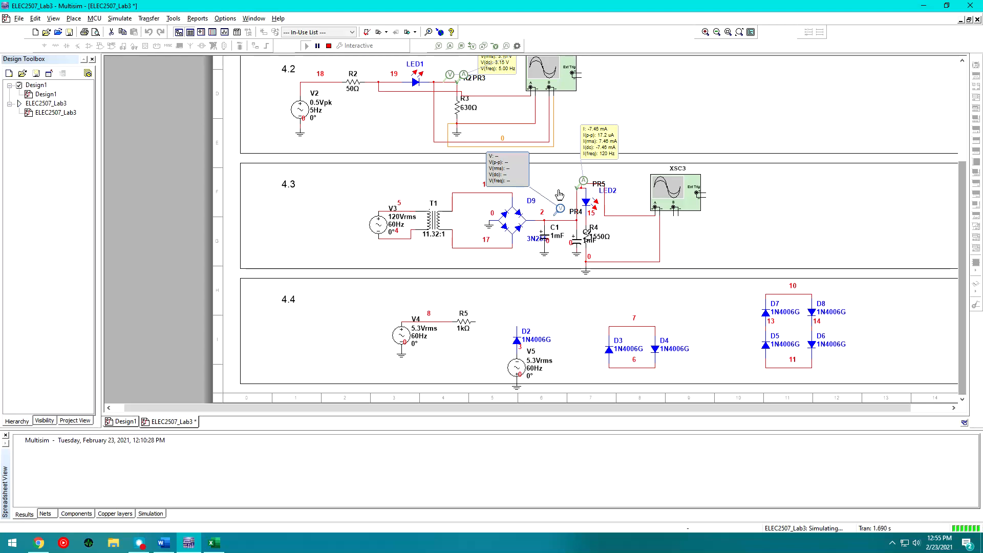
left_click(523, 185)
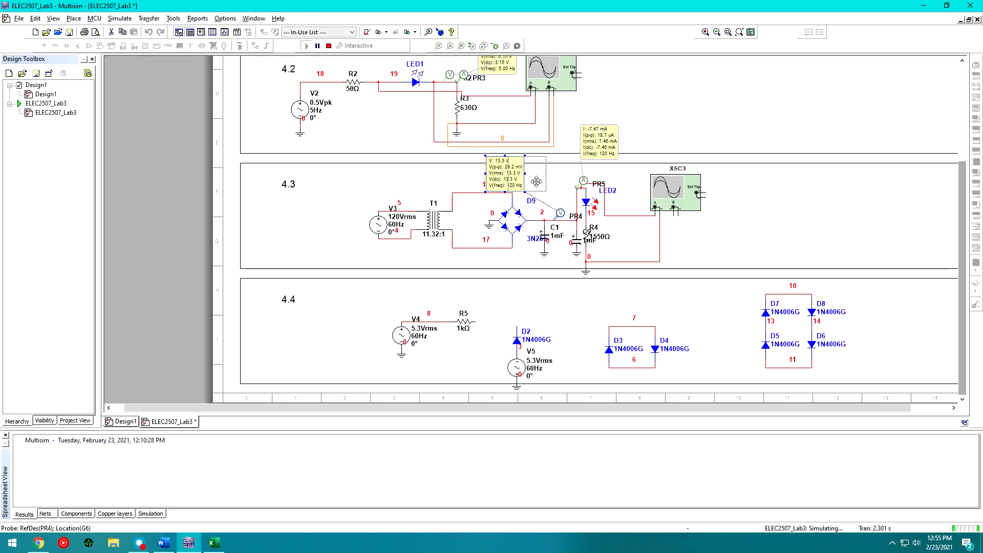
left_click_drag(493, 176, 514, 176)
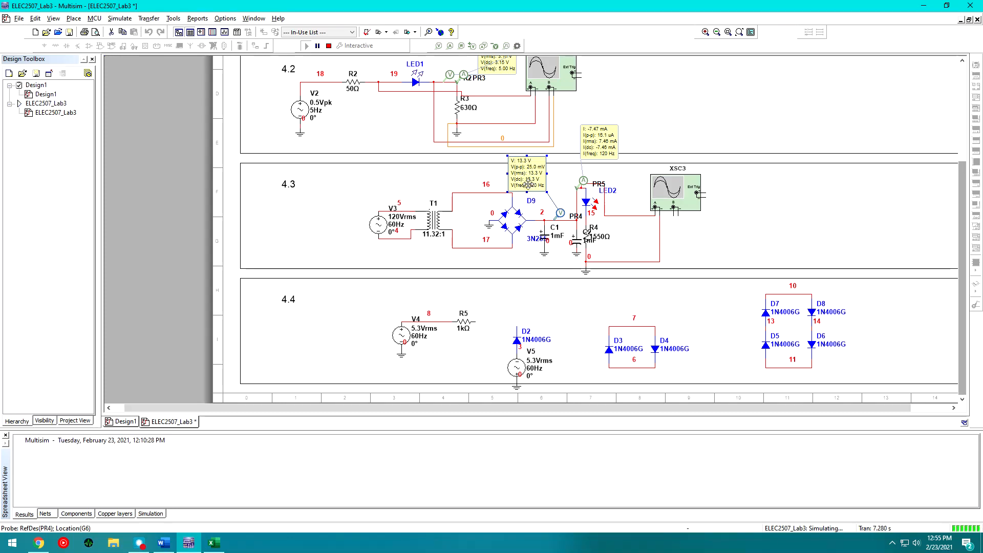
Step: Open oscilloscope XSC3, move its window aside, and set the timebase to 5 s/Div
double_click(680, 190)
left_click_drag(743, 41, 563, 72)
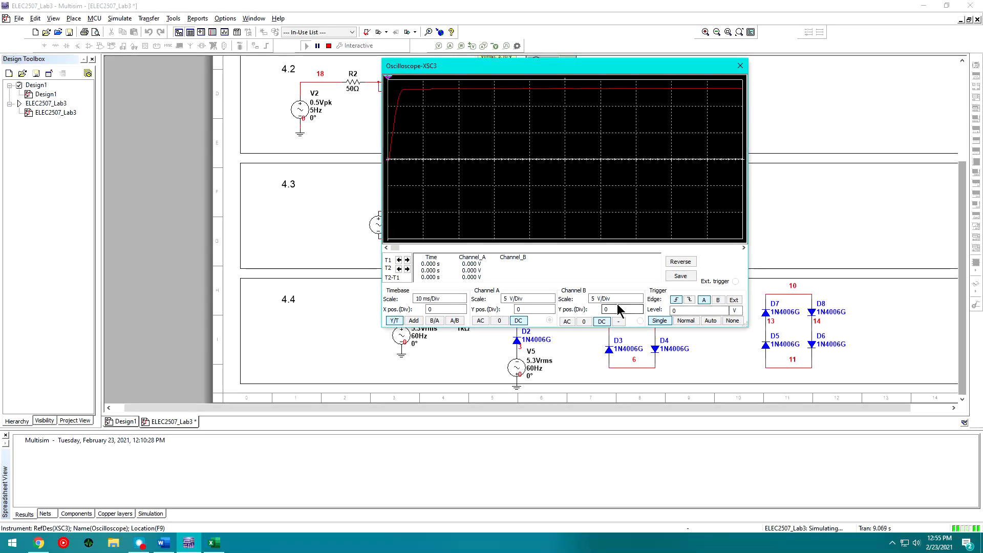
left_click(452, 299)
scroll(462, 299, "up", 8)
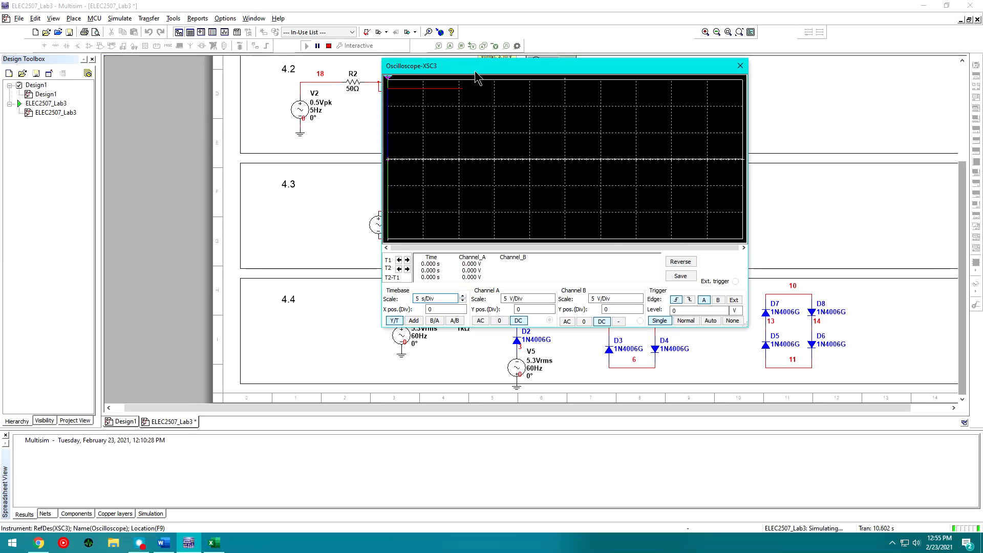
left_click_drag(477, 77, 472, 89)
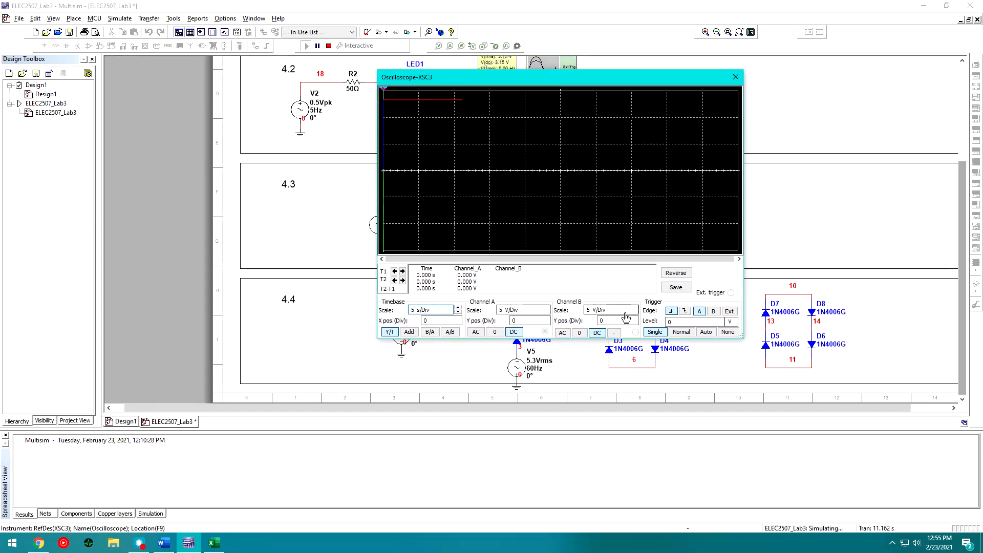
Step: Try a 50 V/Div scale on XSC3 channel A and return it to 5 V/Div
left_click(547, 308)
left_click(547, 308)
left_click(547, 308)
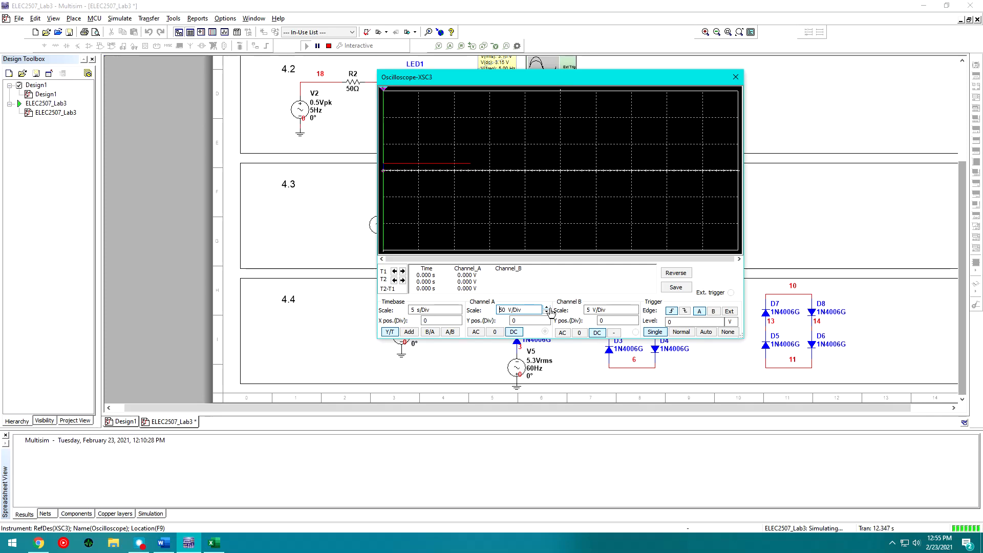
left_click(547, 313)
left_click(547, 314)
left_click(547, 314)
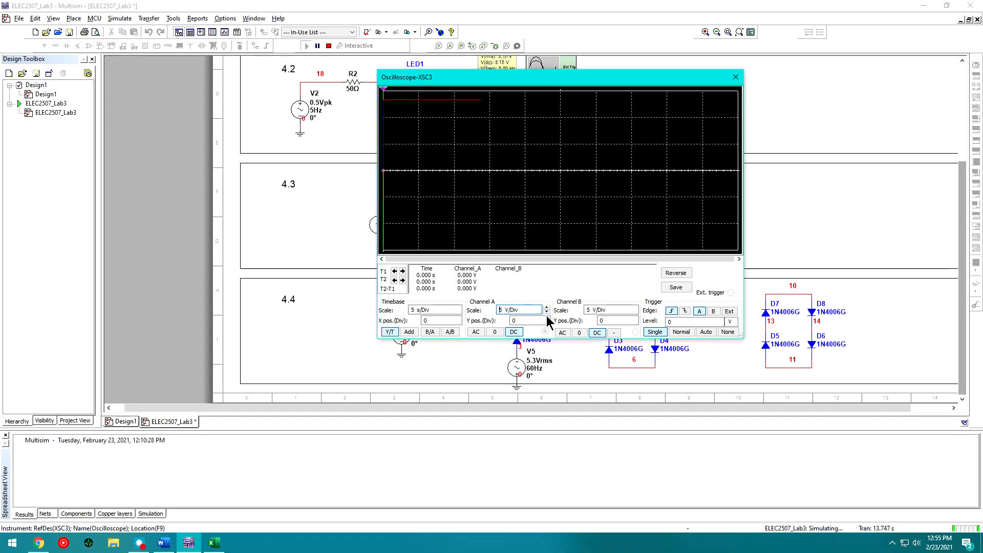
left_click(541, 321)
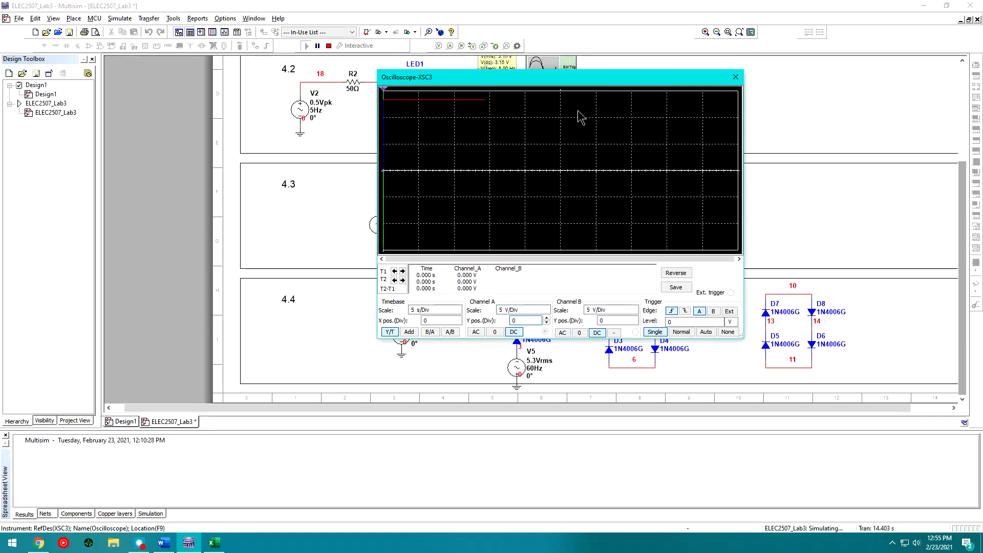
Step: Move the XSC3 oscilloscope window below probe PR4's readout so the probe values can be read
left_click_drag(562, 73, 627, 231)
left_click_drag(531, 186, 538, 180)
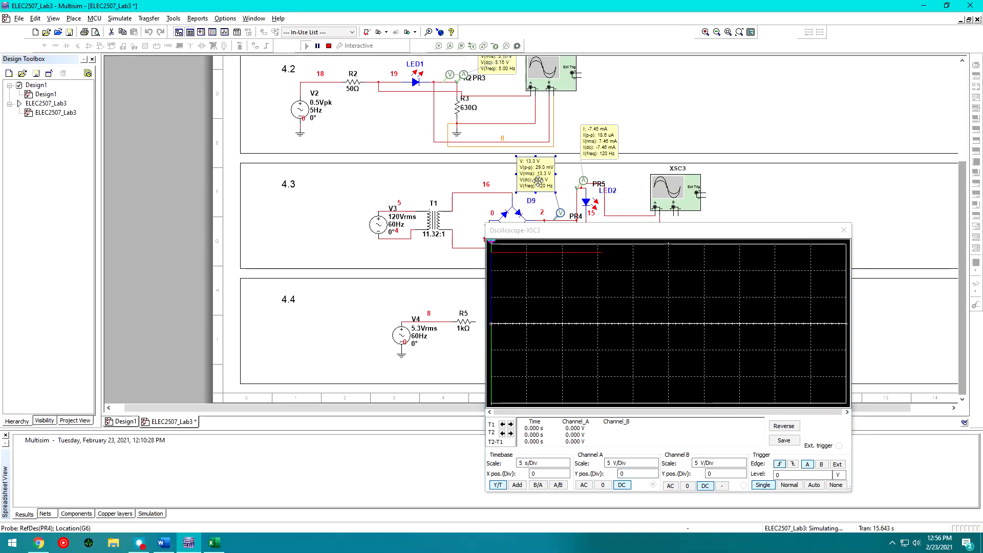
left_click_drag(546, 233, 475, 222)
Step: Set the channel A Y position on XSC3 to -2.6 divisions
left_click(546, 461)
left_click(561, 452)
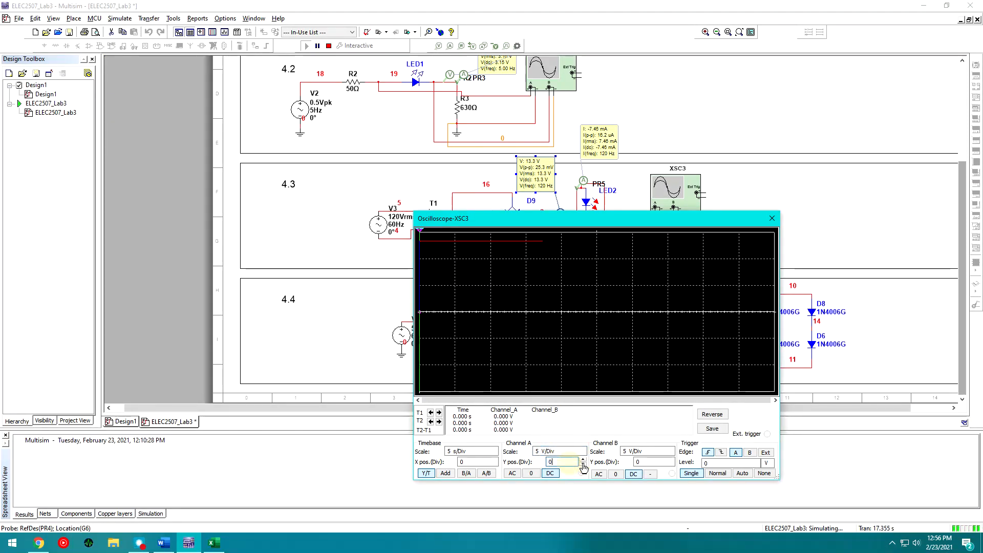
left_click(580, 466)
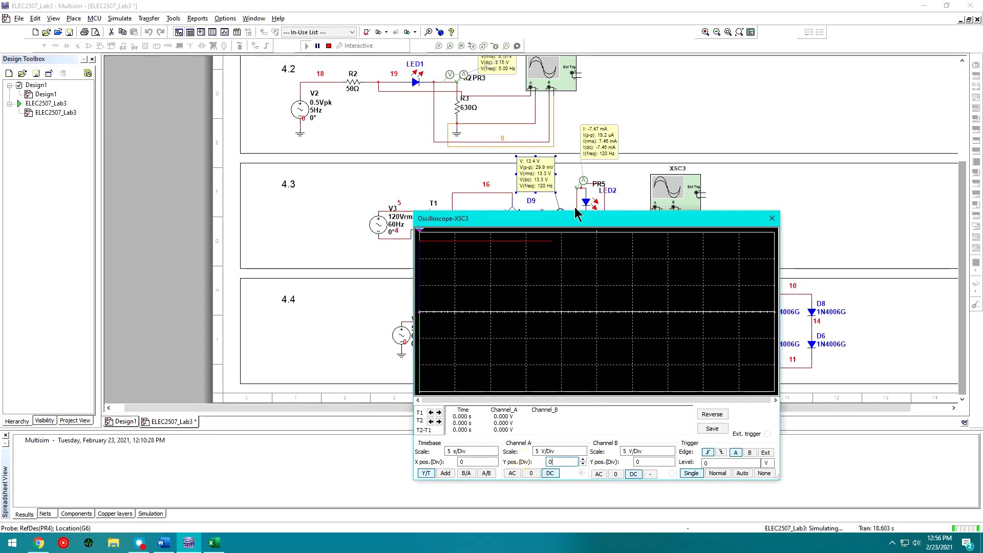
left_click_drag(582, 221, 647, 224)
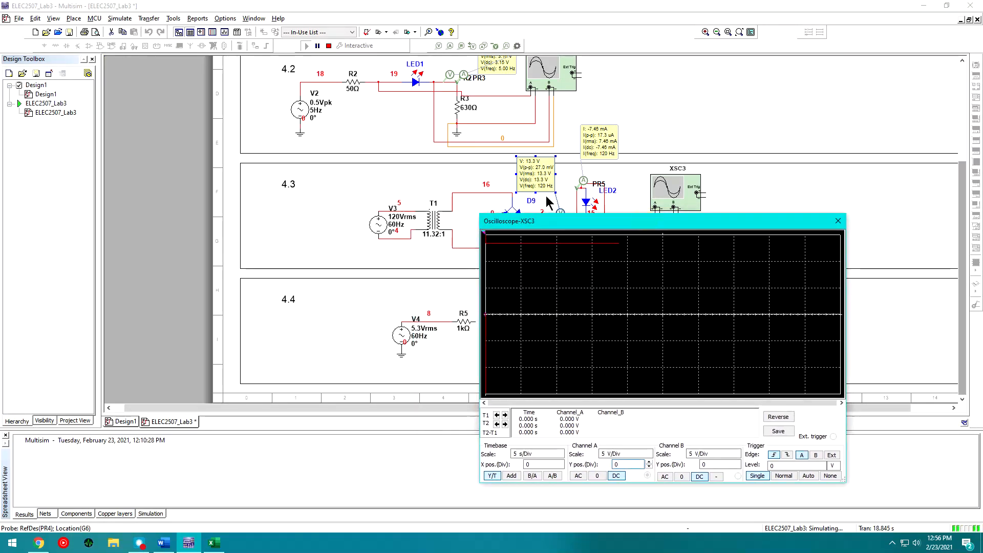
left_click(649, 468)
left_click(649, 467)
left_click(649, 468)
left_click(649, 467)
left_click(649, 468)
left_click(650, 467)
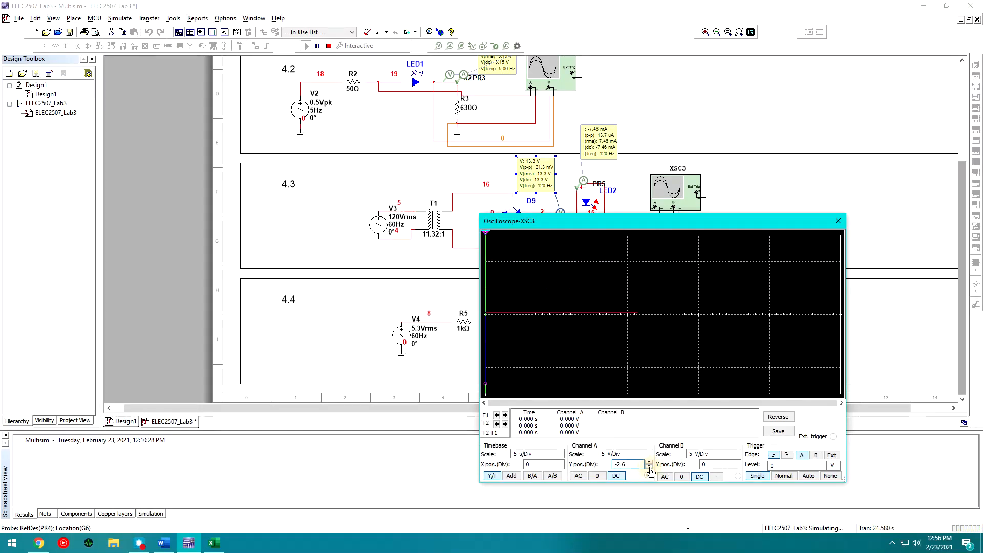
Step: Measure the smoothed output on XSC3 with cursors at about 8.4 s and 13.2 s, and close the oscilloscope window
left_click_drag(648, 227, 793, 210)
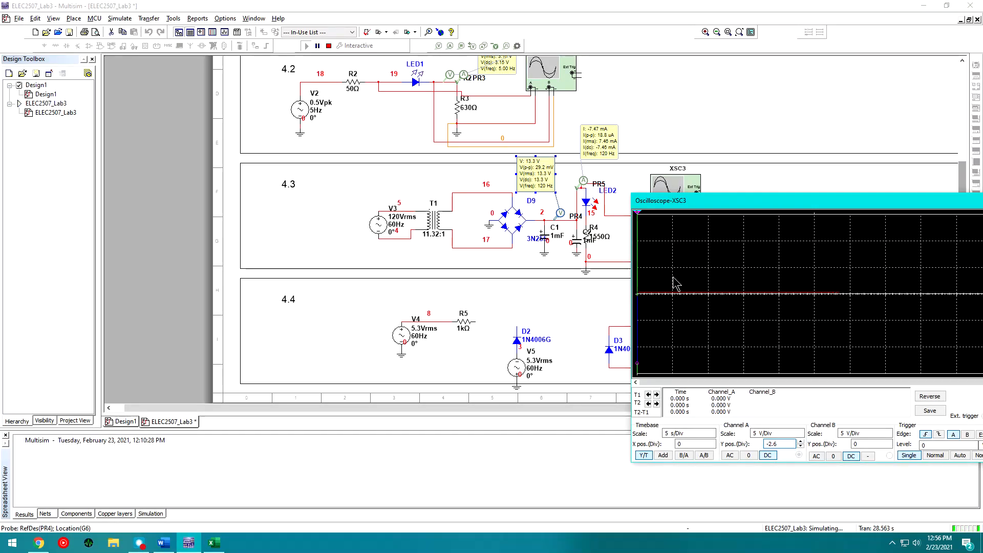
left_click_drag(765, 198, 651, 188)
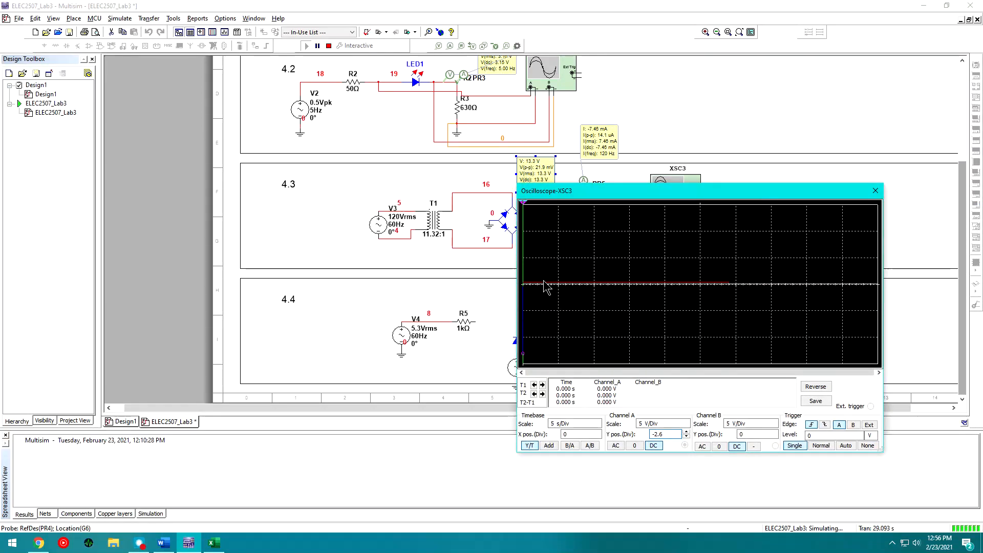
left_click_drag(523, 203, 616, 205)
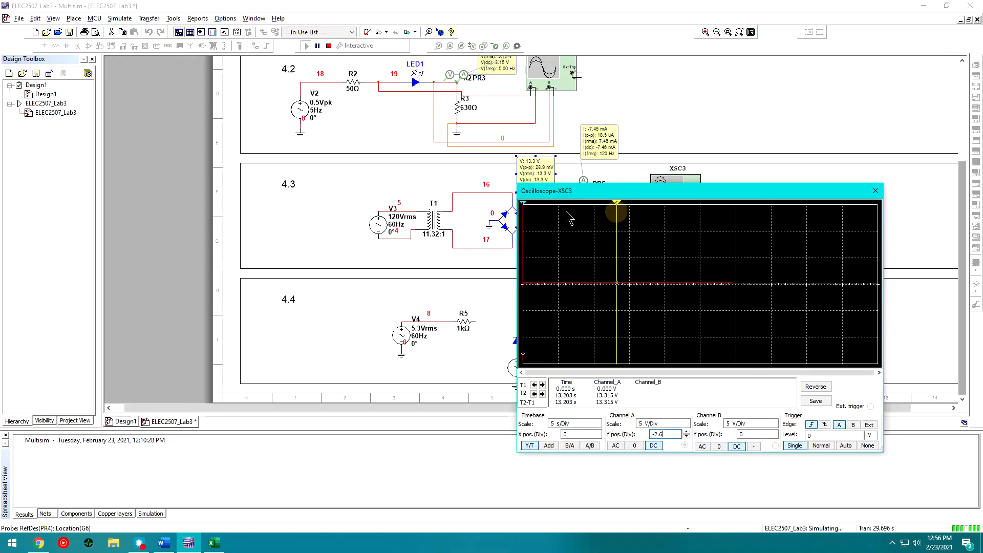
left_click_drag(523, 203, 583, 205)
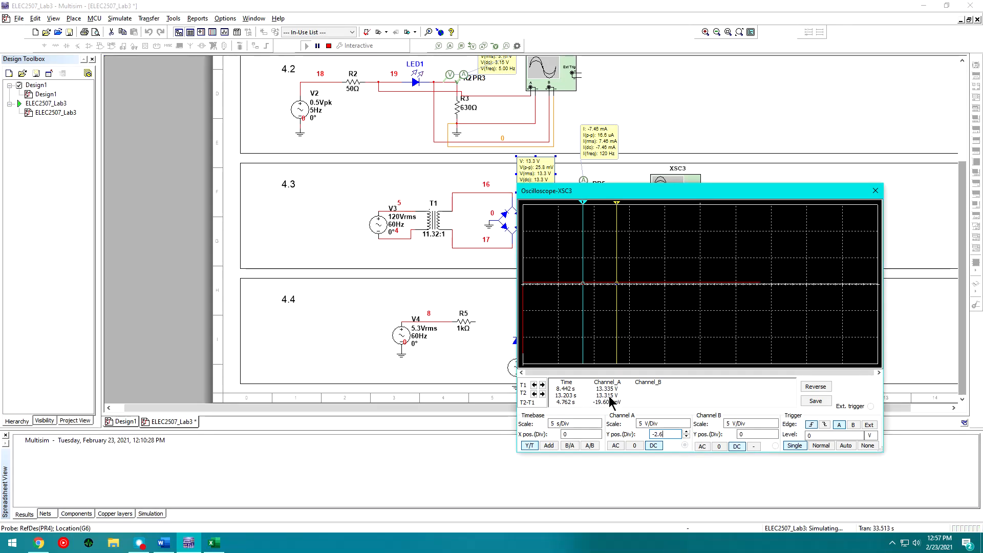
left_click_drag(654, 191, 620, 191)
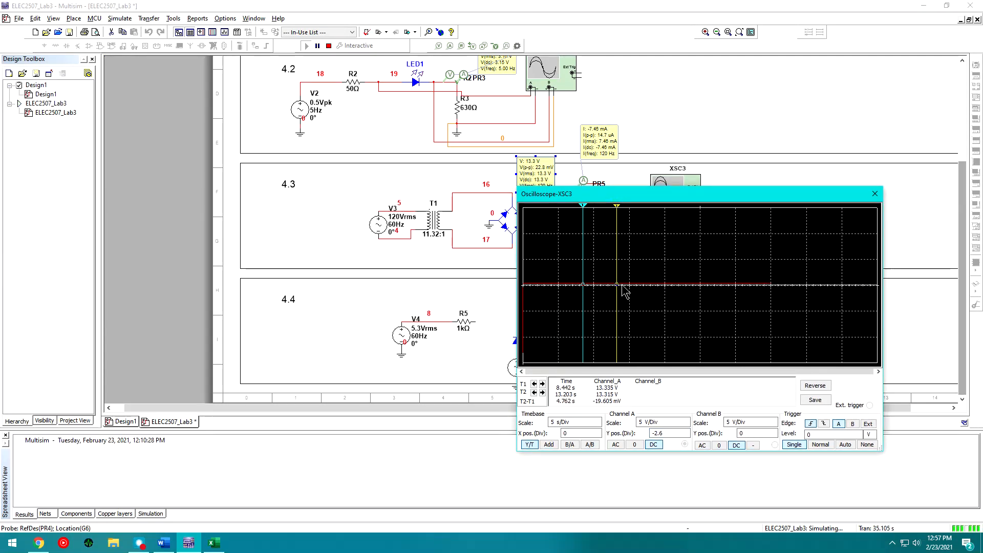
left_click(874, 193)
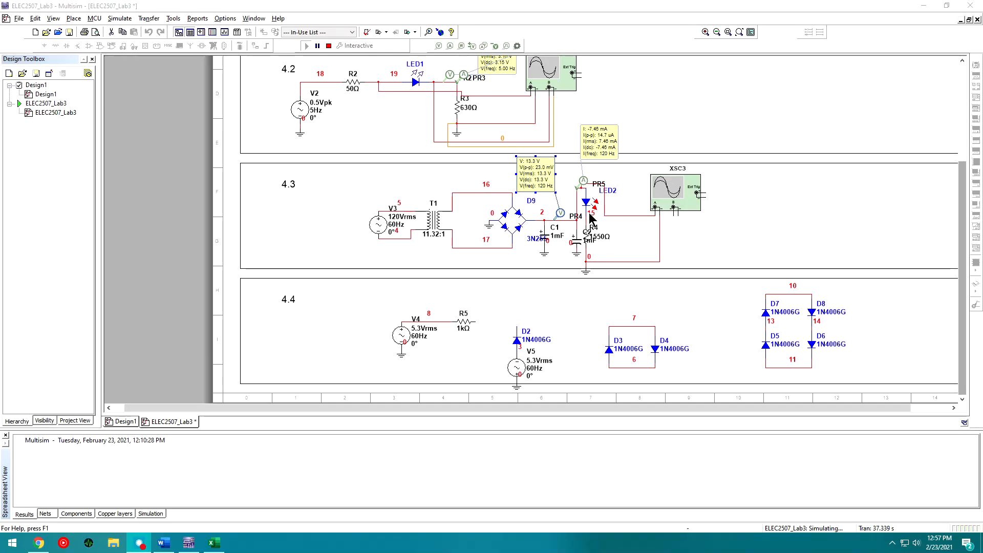
Step: Check the 4.4 limiter circuit instructions in the Word lab manual and return to Multisim
mouse_move(601, 225)
left_mouse_down()
mouse_move(585, 197)
mouse_move(601, 220)
left_mouse_up()
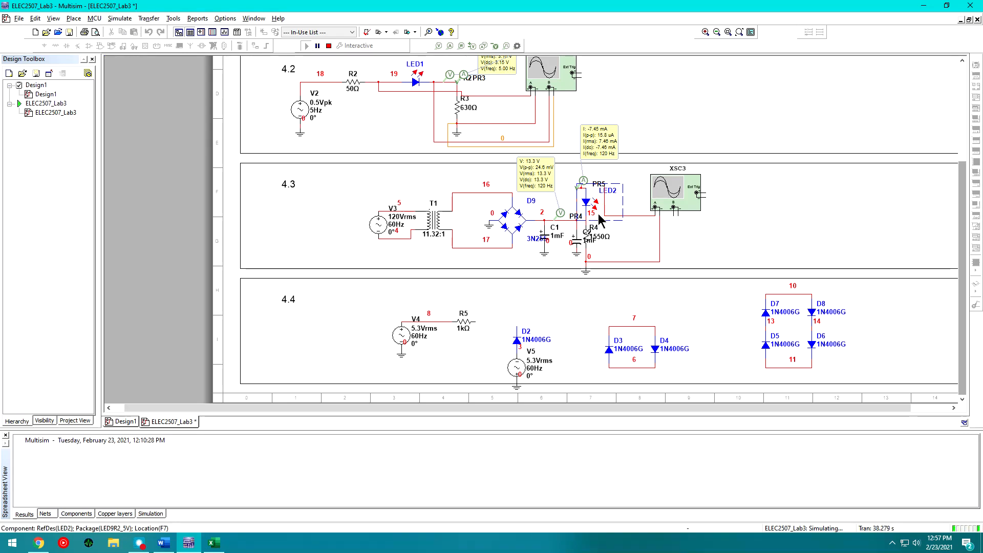
left_click(643, 196)
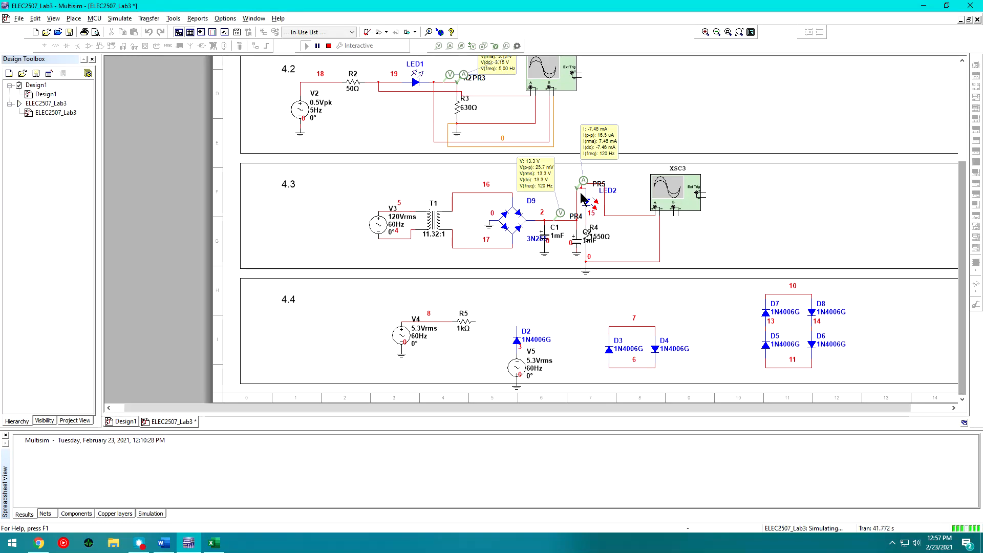
key("alt+Tab")
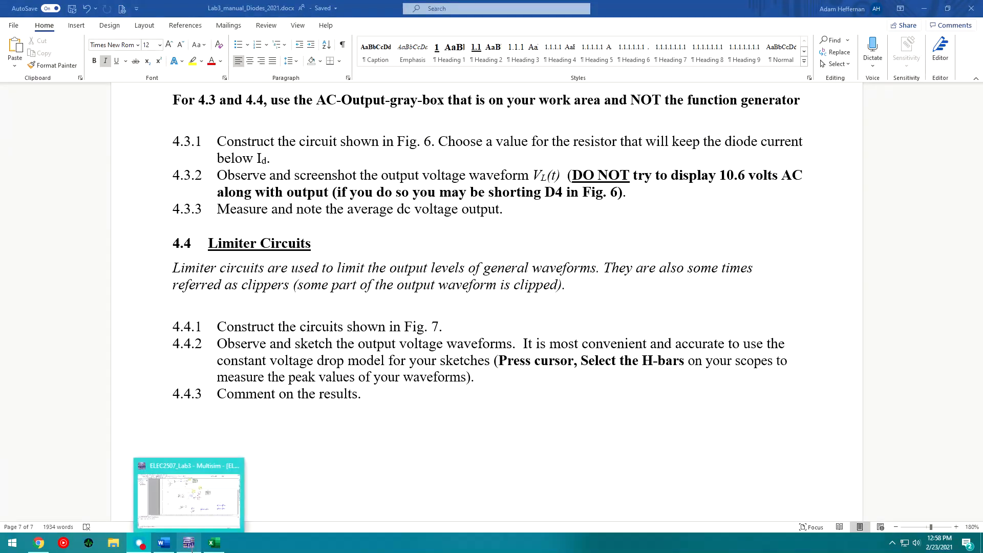
left_click(188, 542)
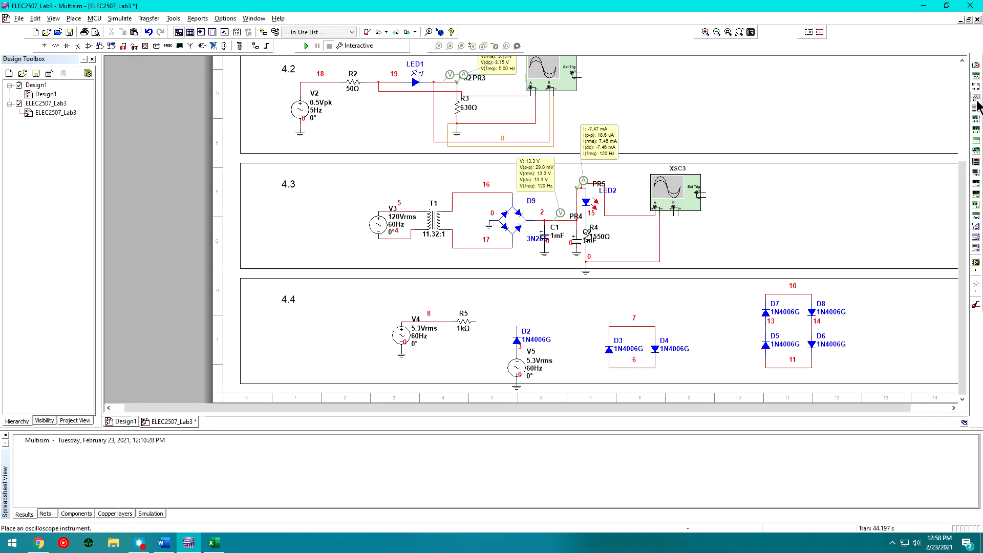
Step: Place an oscilloscope in the 4.4 frame above D2 and D3 and wire its channel A positive terminal to R5's free end
left_click(978, 106)
left_click(550, 328)
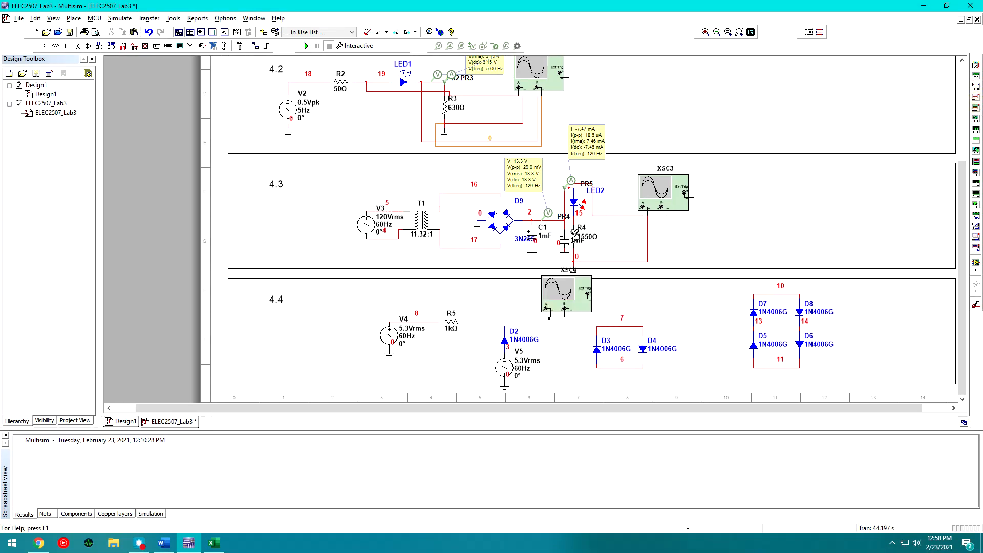
left_click(546, 310)
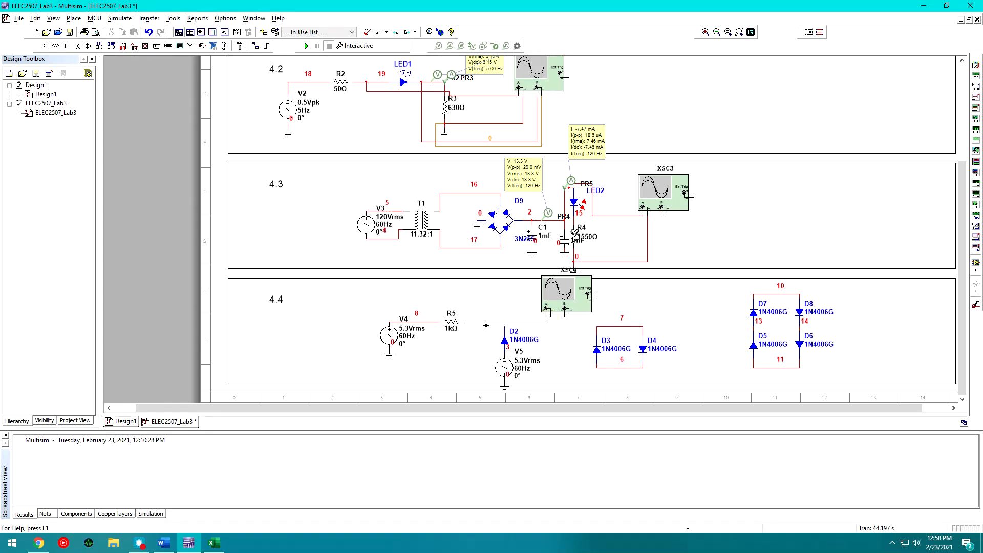
left_click(463, 322)
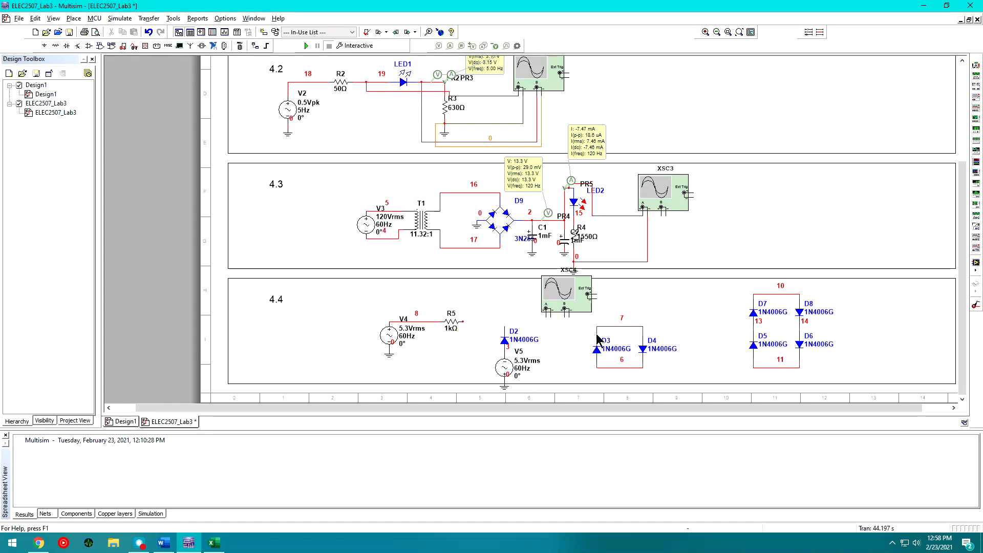
Step: Move diode D2 up against the wire between R5 and the oscilloscope in the 4.4 circuit
left_click(551, 314)
key("Escape")
left_click(507, 341)
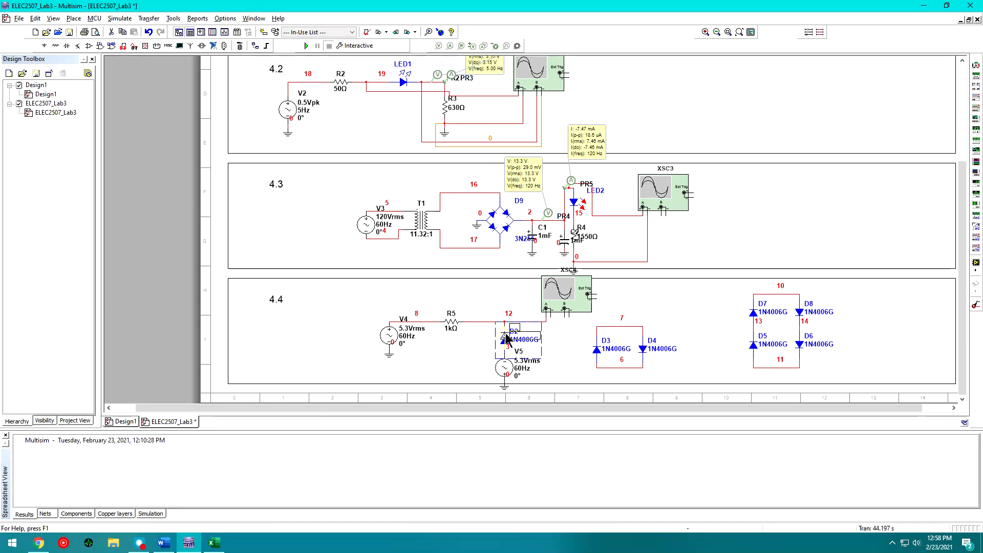
key("Up")
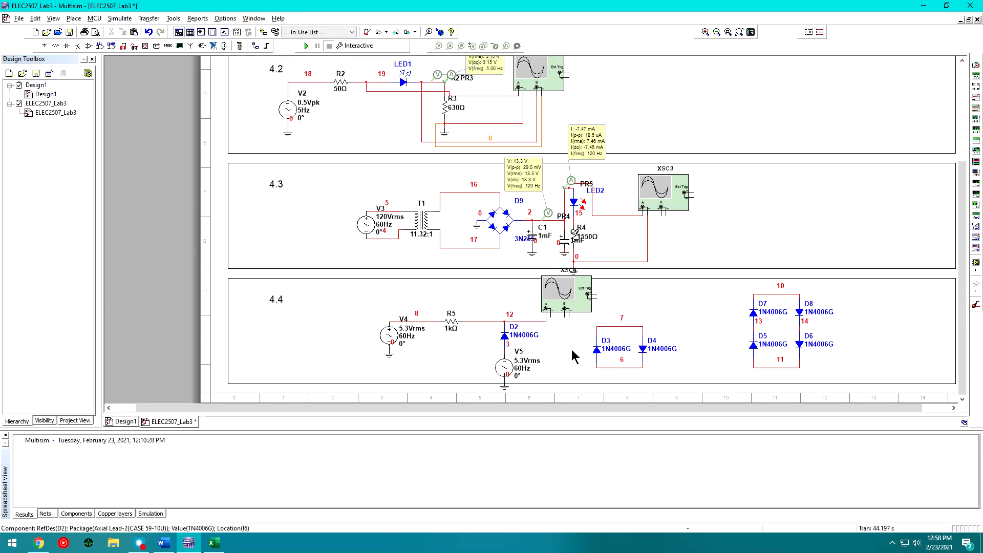
Step: Raise D2 to make room above V5, and wire XSC4's channel A negative terminal to the node between D2 and V5
left_click(551, 313)
left_click(505, 353)
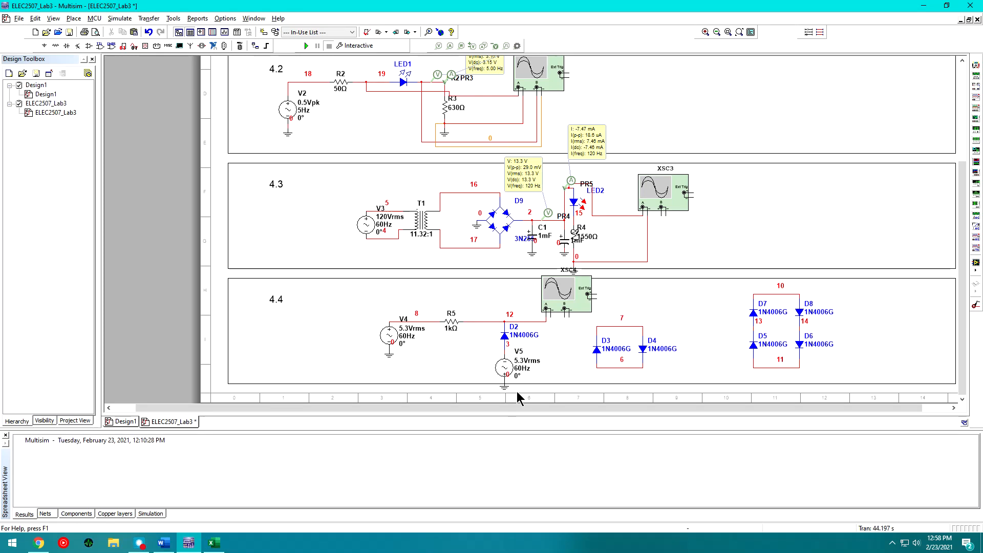
left_click_drag(559, 346, 509, 310)
left_click(560, 362)
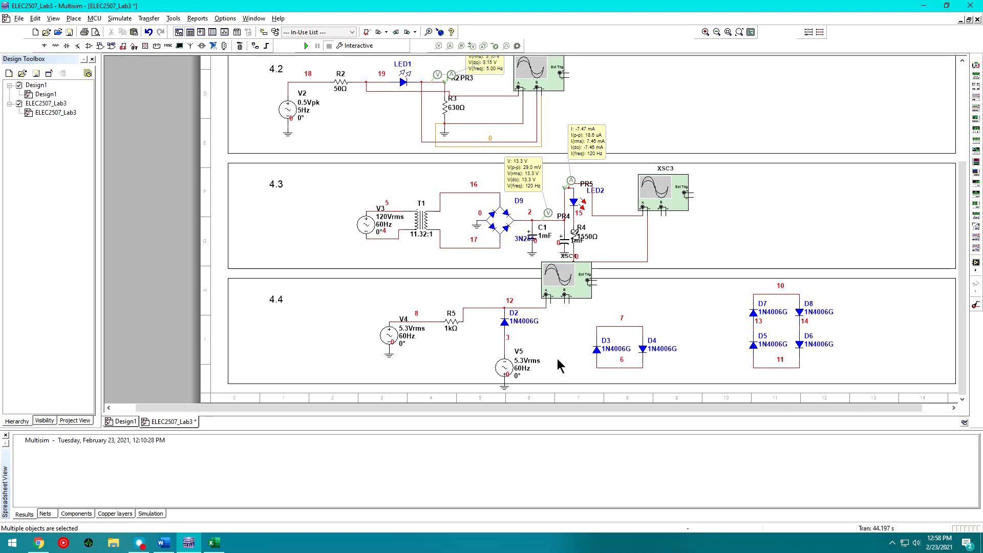
left_click_drag(580, 277, 581, 295)
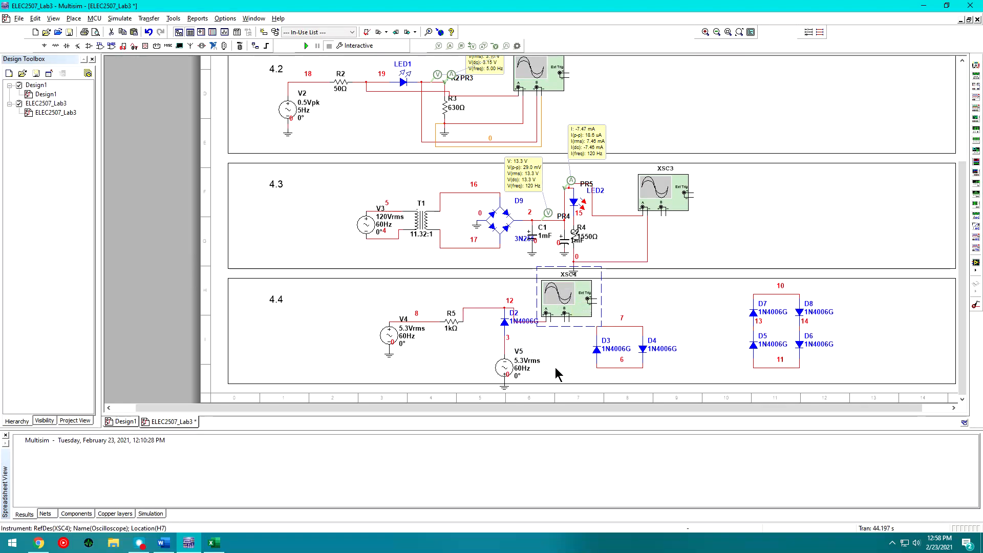
left_click(557, 374)
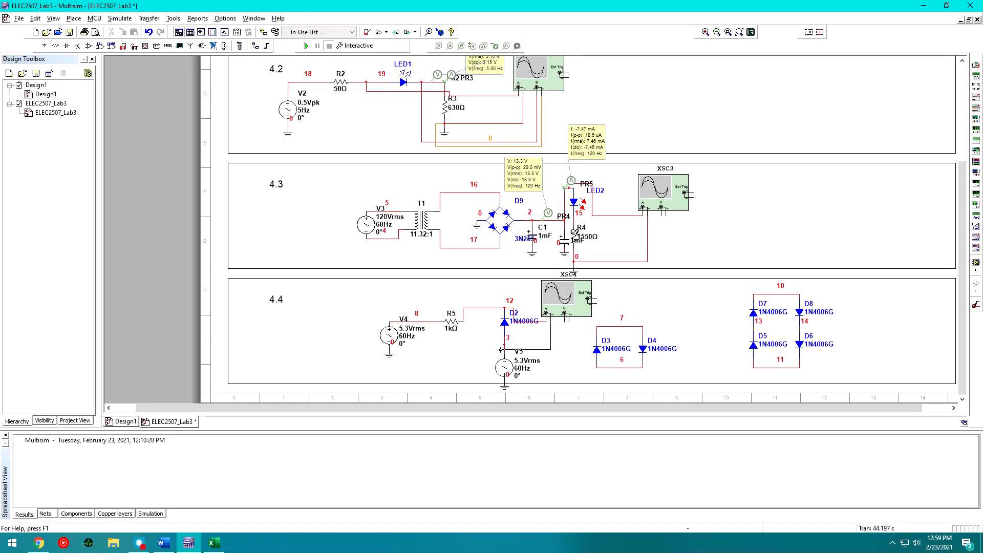
left_click_drag(505, 347, 550, 316)
Step: Run the simulation and open XSC4 beside the 4.4 circuit with its trigger set to Single
left_click(306, 46)
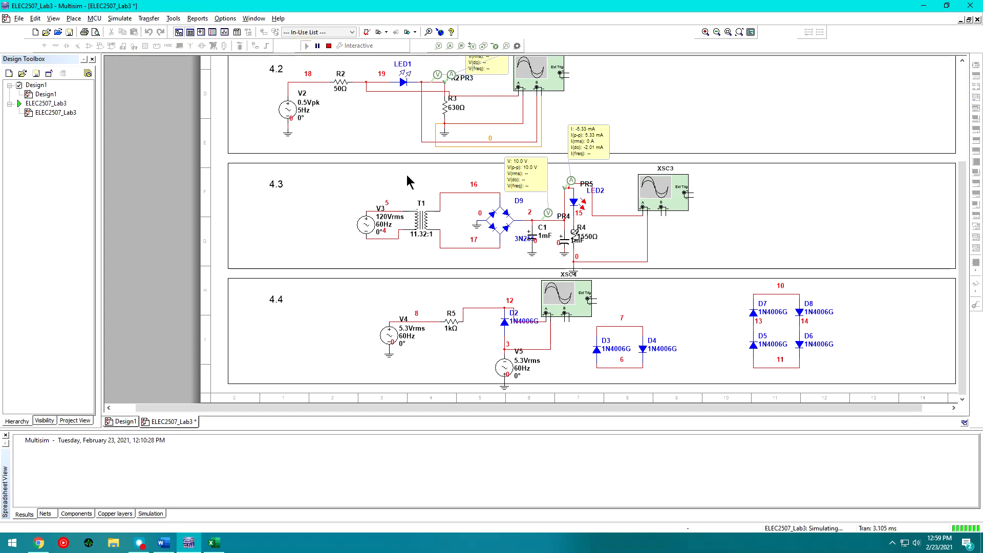
double_click(569, 294)
left_click_drag(516, 164, 657, 127)
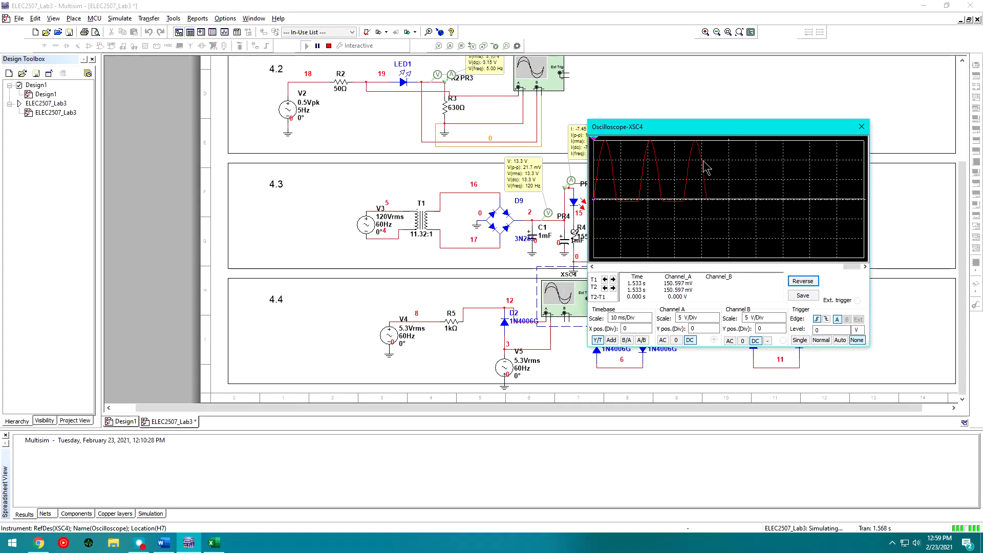
left_click(802, 341)
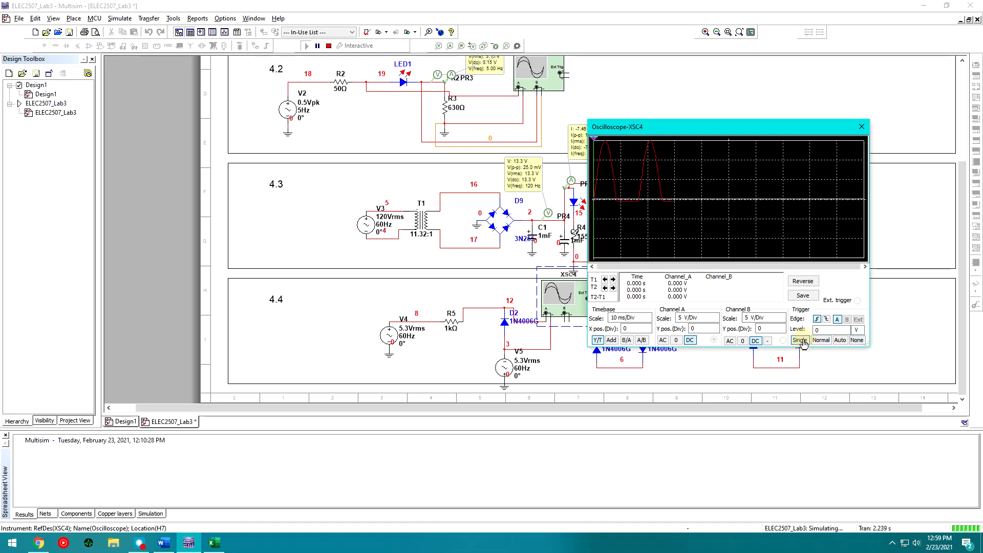
Step: Measure the limiter waveform on XSC4 with cursor T2 on the clipped floor near 12.5 ms and T1 on the peak near 21 ms
left_click(595, 202)
left_click_drag(594, 204, 633, 209)
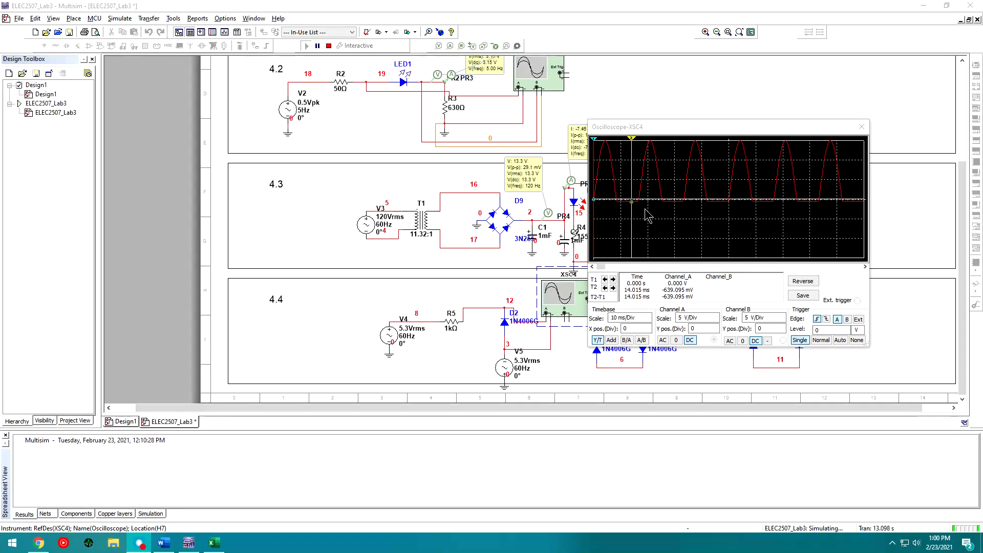
left_click_drag(633, 205, 632, 228)
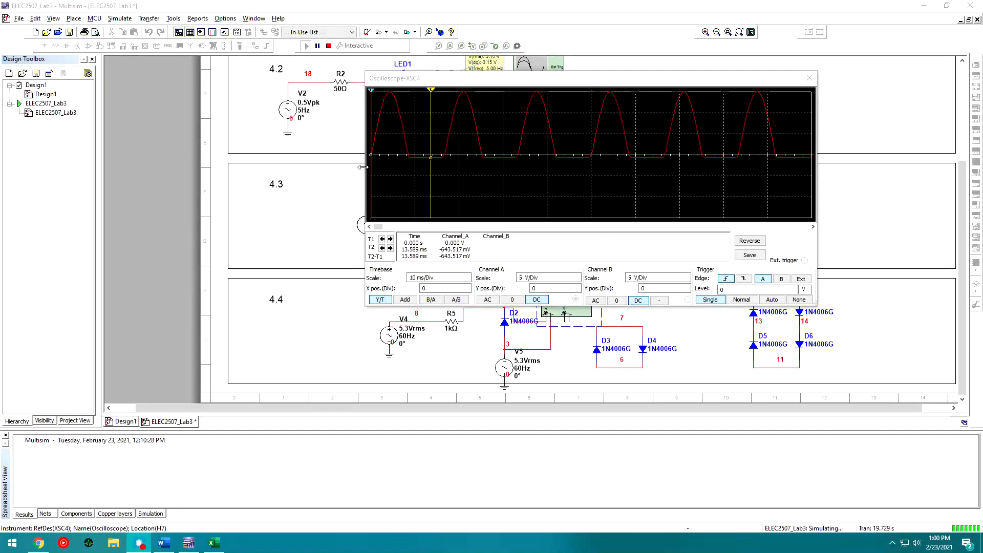
left_click_drag(370, 158, 464, 110)
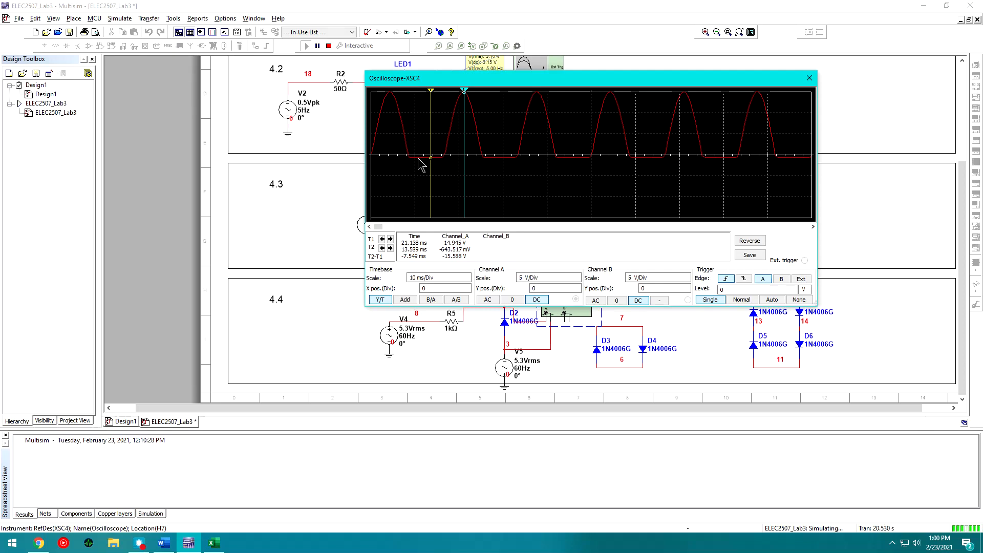
left_click_drag(433, 163, 427, 163)
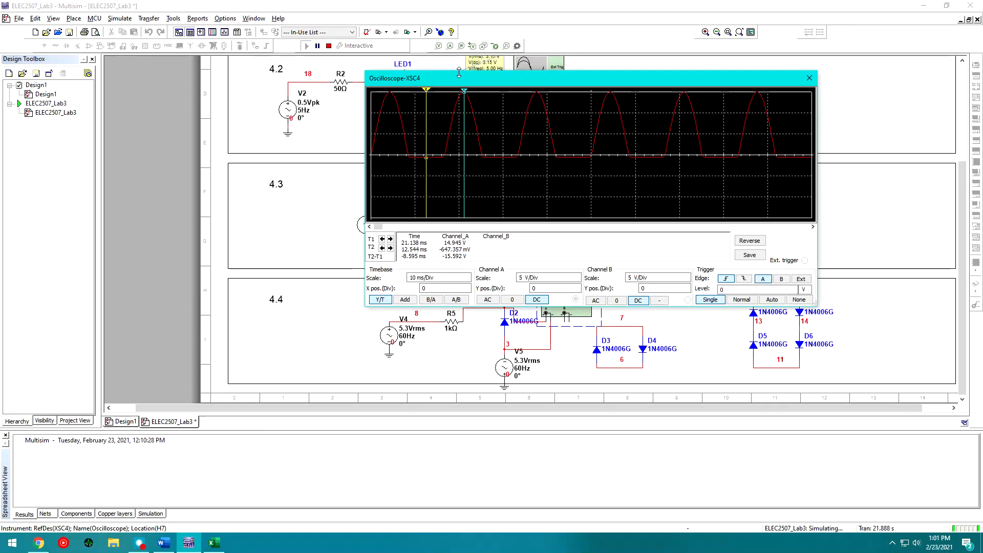
mouse_move(465, 99)
left_mouse_down()
mouse_move(502, 83)
mouse_move(475, 85)
mouse_move(481, 97)
left_mouse_up()
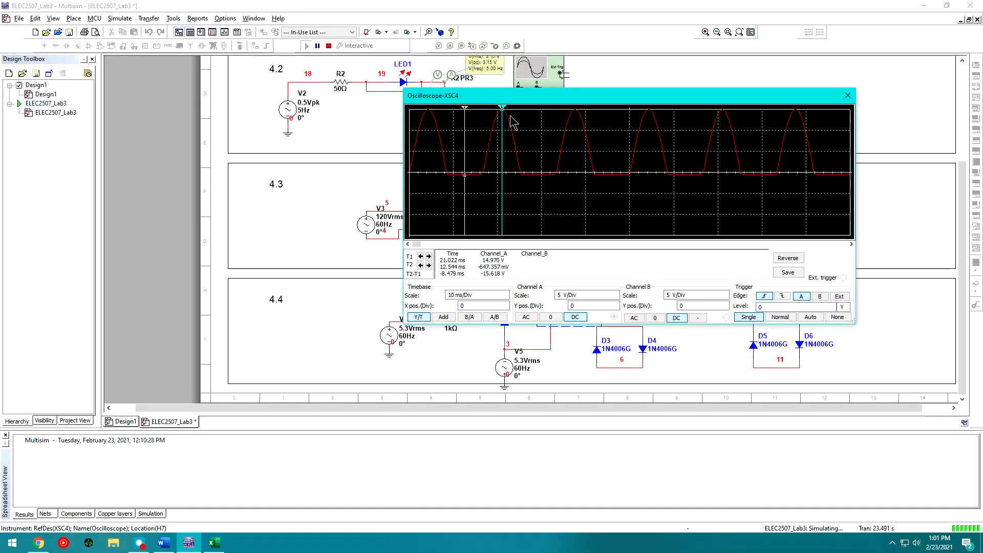
Step: Move the XSC4 window clear of the 4.3 transformer and stop the simulation
left_click_drag(524, 101, 629, 123)
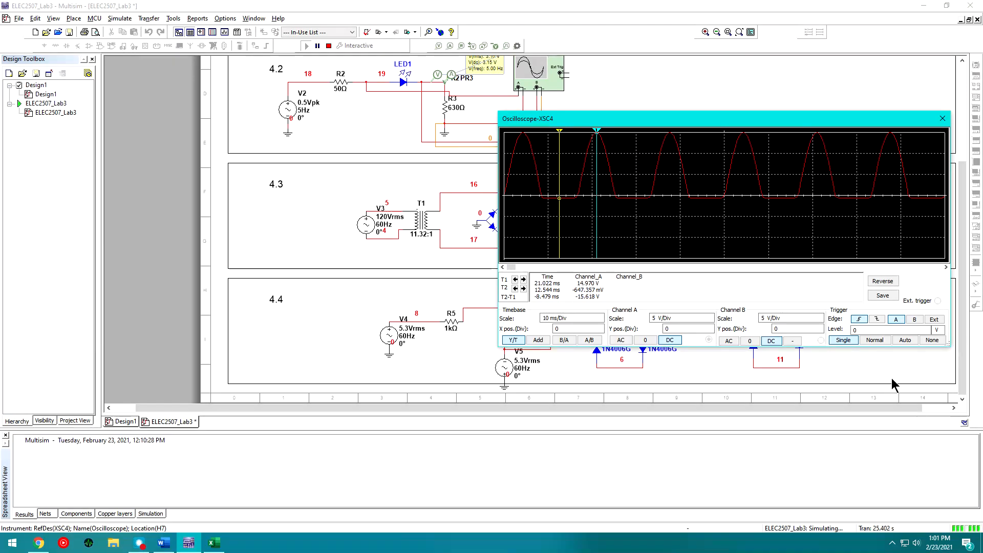
key("alt+Tab")
key("alt+Tab")
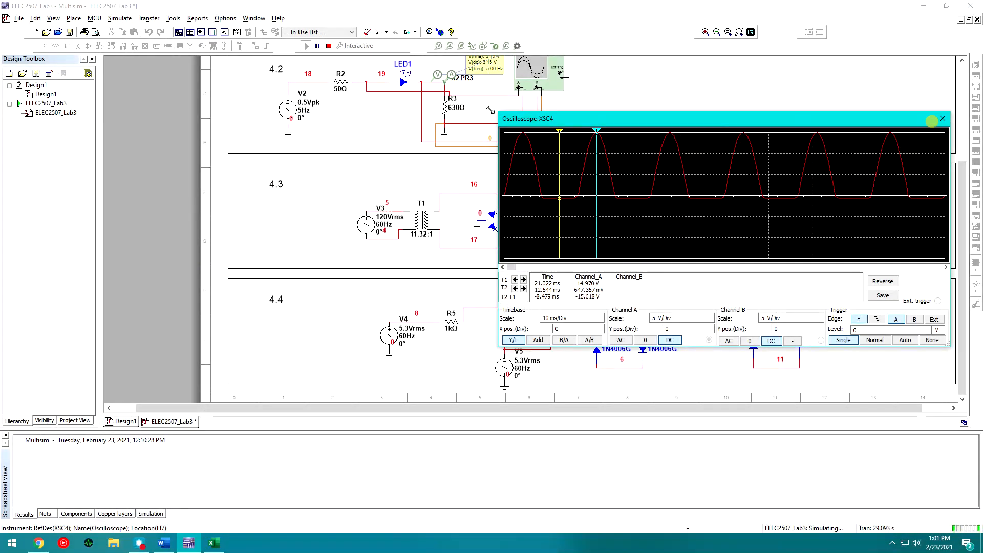
left_click(329, 46)
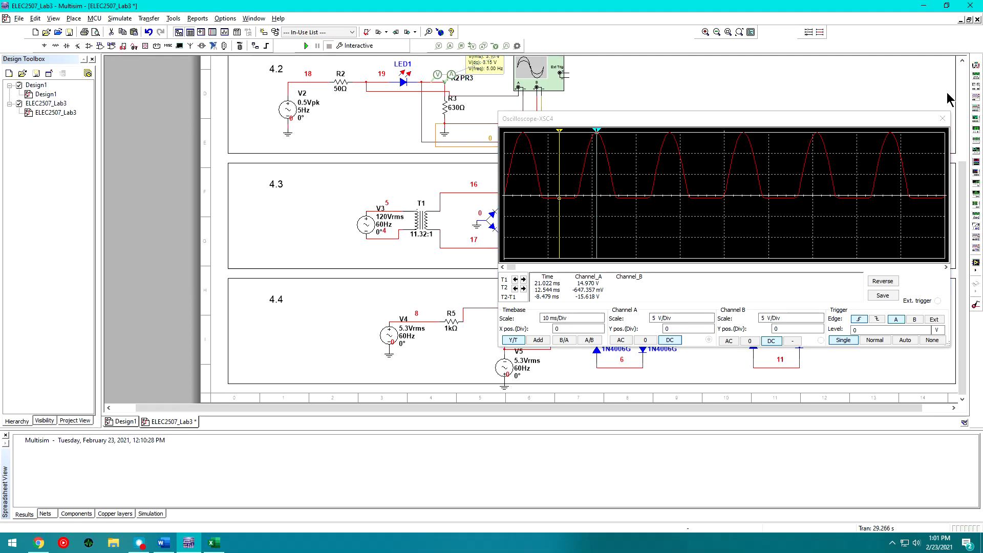
Step: Paste a copy of the oscilloscope into 4.4, wiring channel A across the D3/D4 pair and channel B across the D5–D8 network
left_click(942, 119)
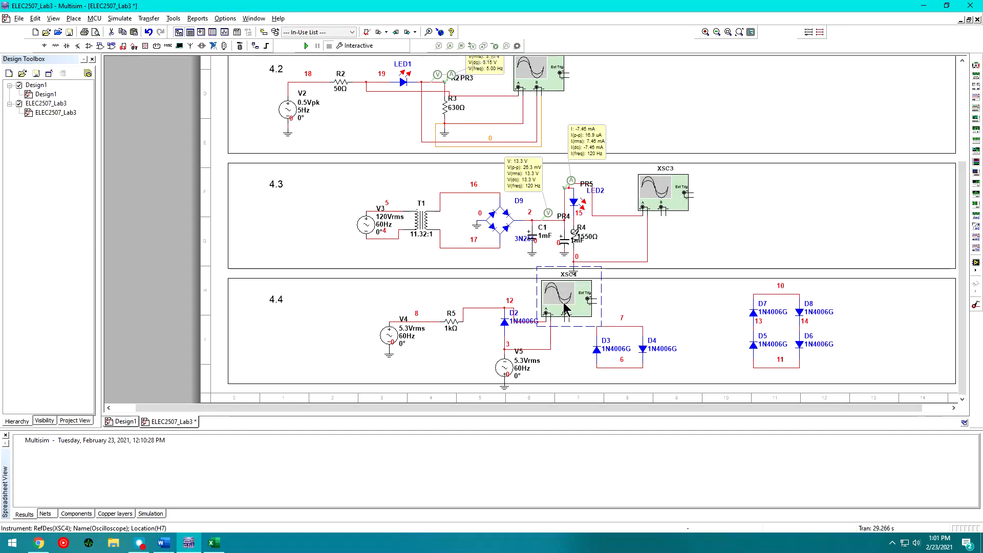
key("ctrl+v")
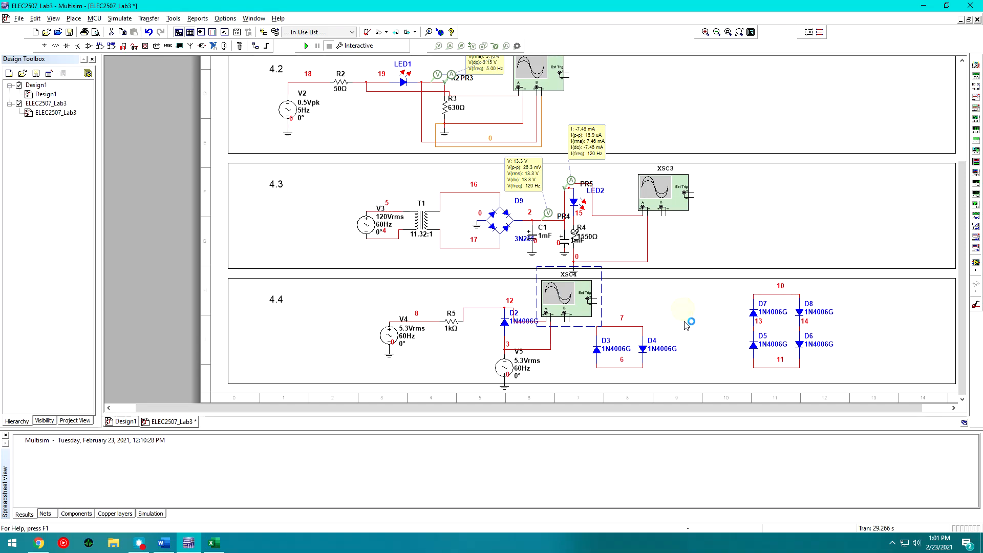
left_click(683, 306)
left_click(684, 306)
left_click(642, 326)
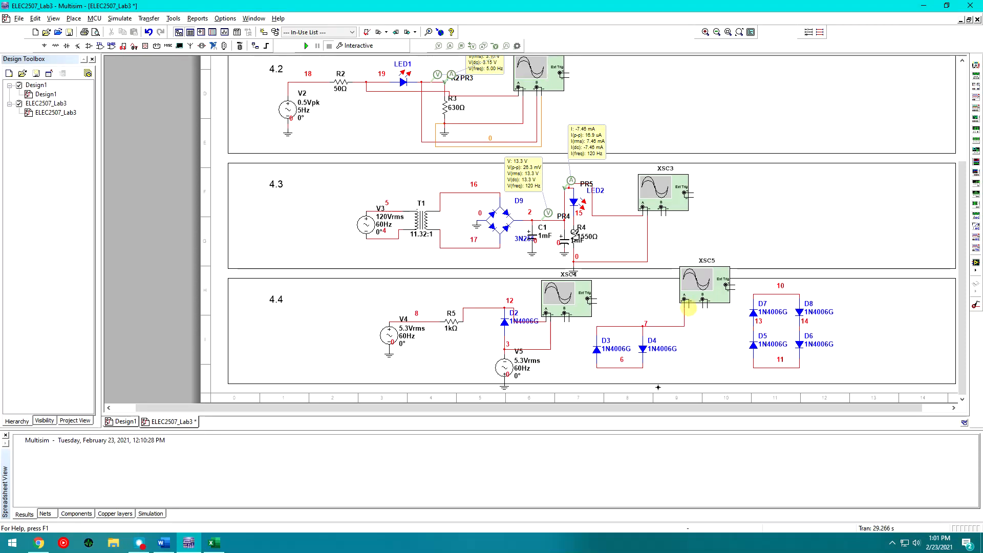
left_click(643, 366)
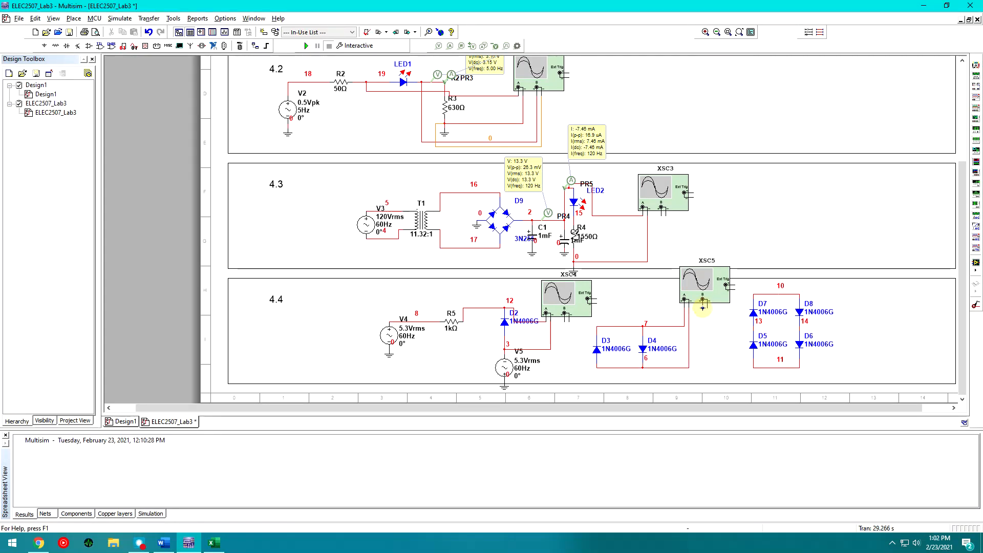
left_click(758, 293)
Step: Delete XSC4's negative lead from the D2–V5 node and the wire connecting R5 to D2
left_click(532, 348)
key("Delete")
left_click(517, 316)
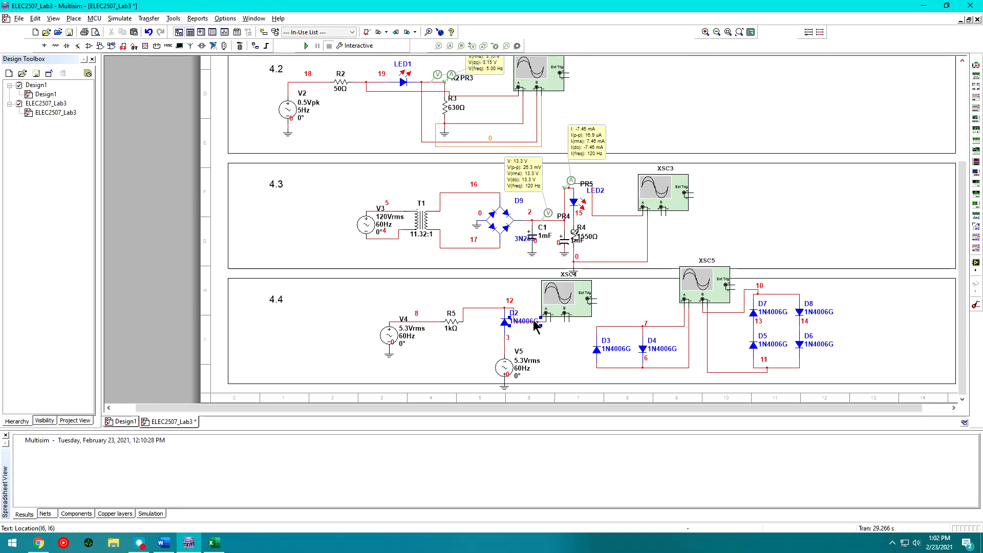
left_click(487, 309)
key("Delete")
Step: Wire R5 to the upper node of D3/D4, and connect V5 to their lower node instead of D2
left_click(463, 321)
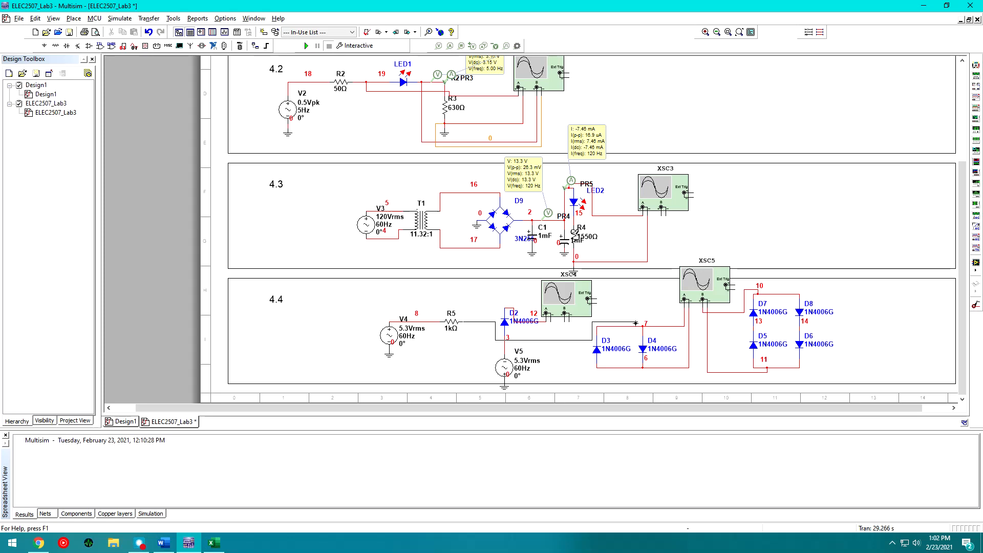
key("Escape")
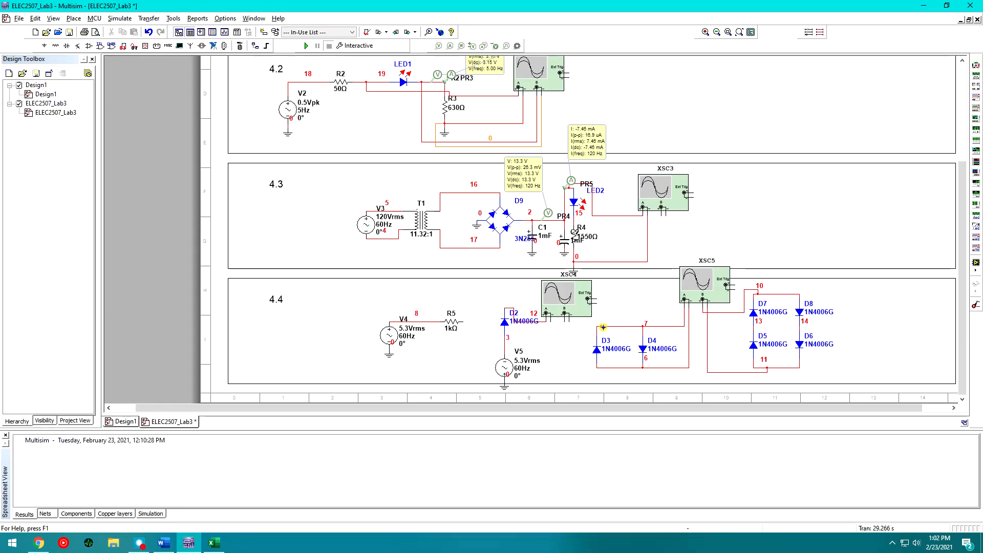
left_click(505, 353)
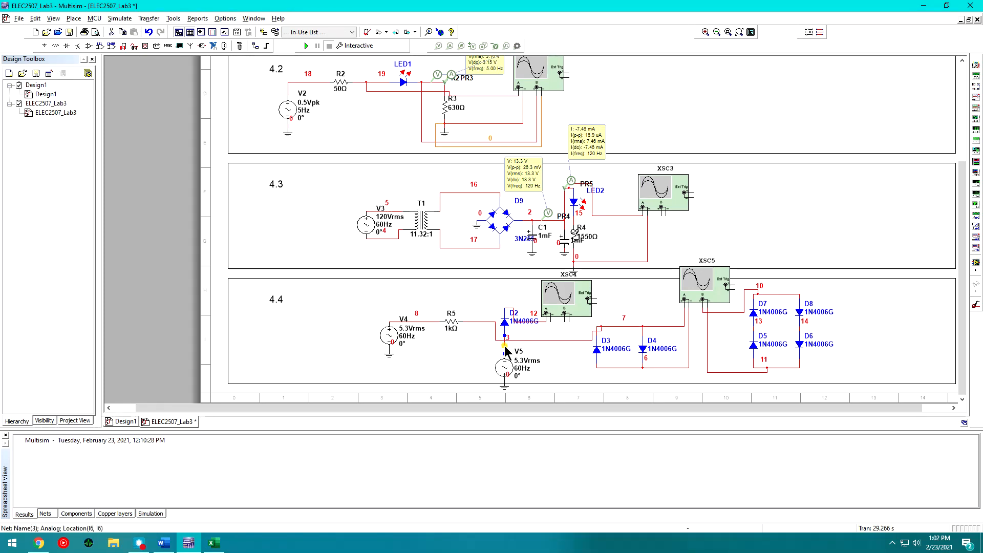
left_click(621, 367)
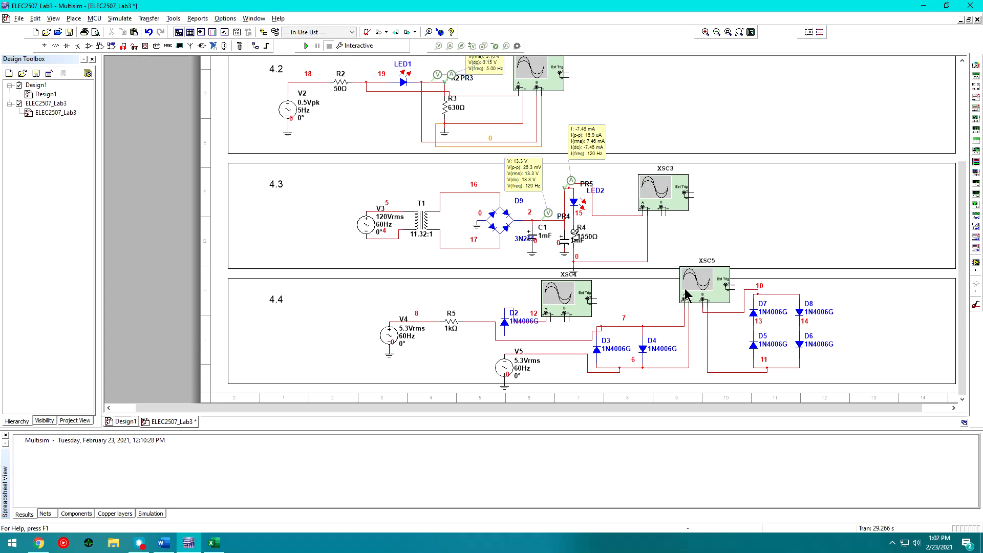
Step: Run the simulation and open the XSC5 oscilloscope display
left_click(698, 286)
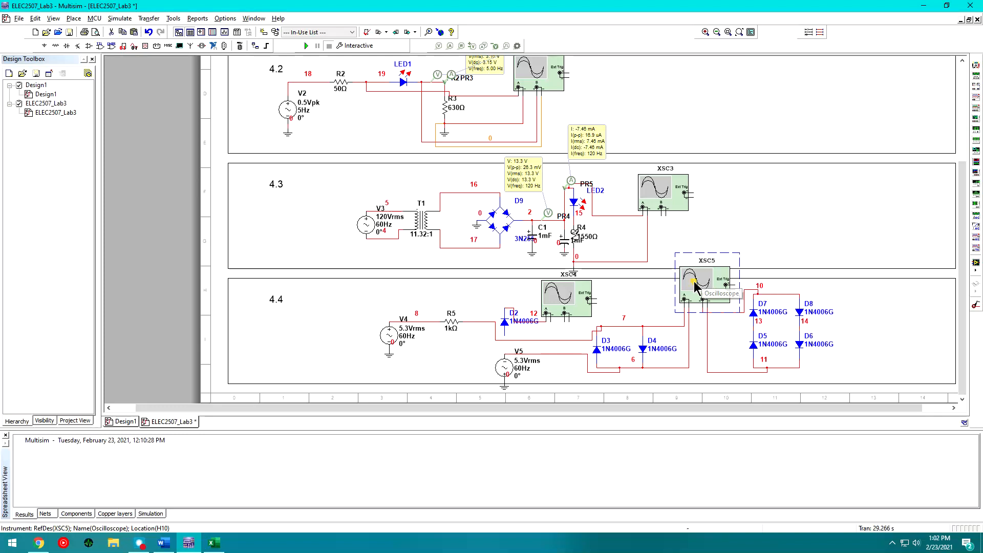
left_click(306, 45)
double_click(706, 282)
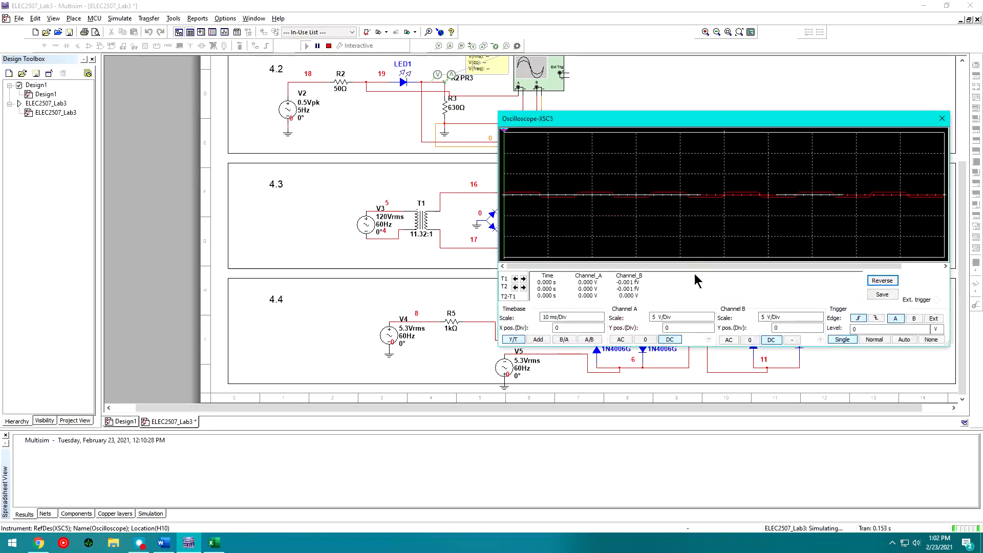
left_click_drag(753, 118, 650, 110)
Step: Set XSC5's channel A scale to 500 mV/Div
left_click(581, 310)
left_click(609, 311)
left_click(609, 311)
left_click(608, 311)
left_click(609, 311)
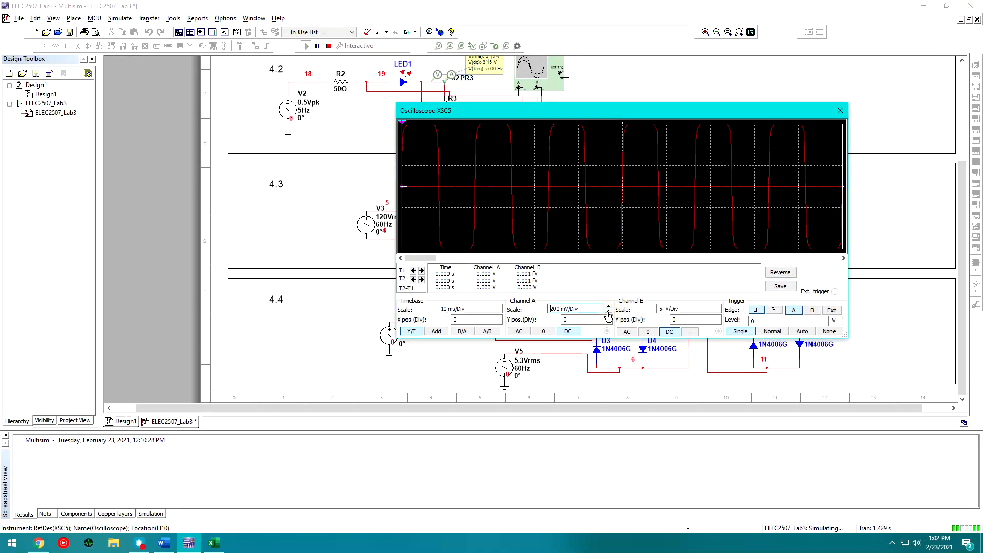
left_click(609, 306)
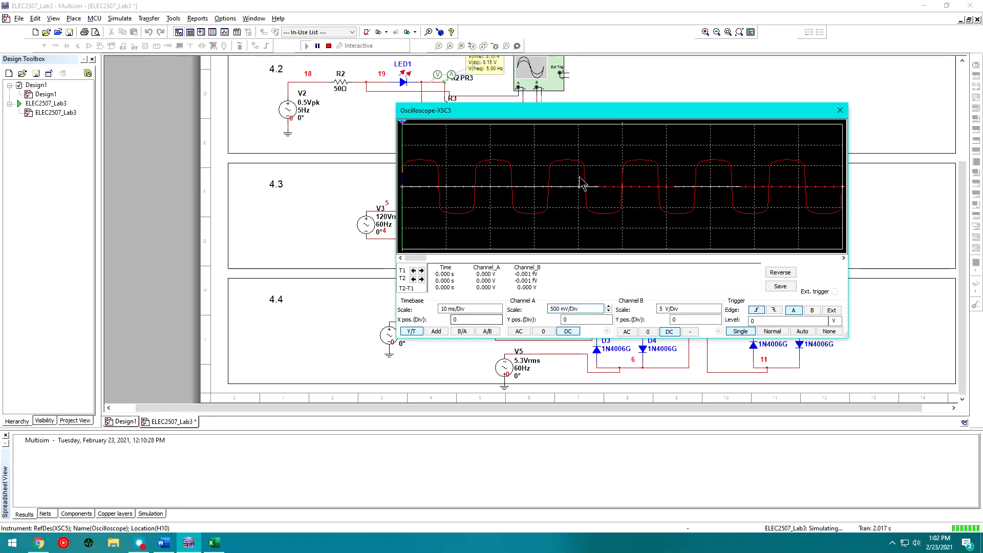
left_click(463, 309)
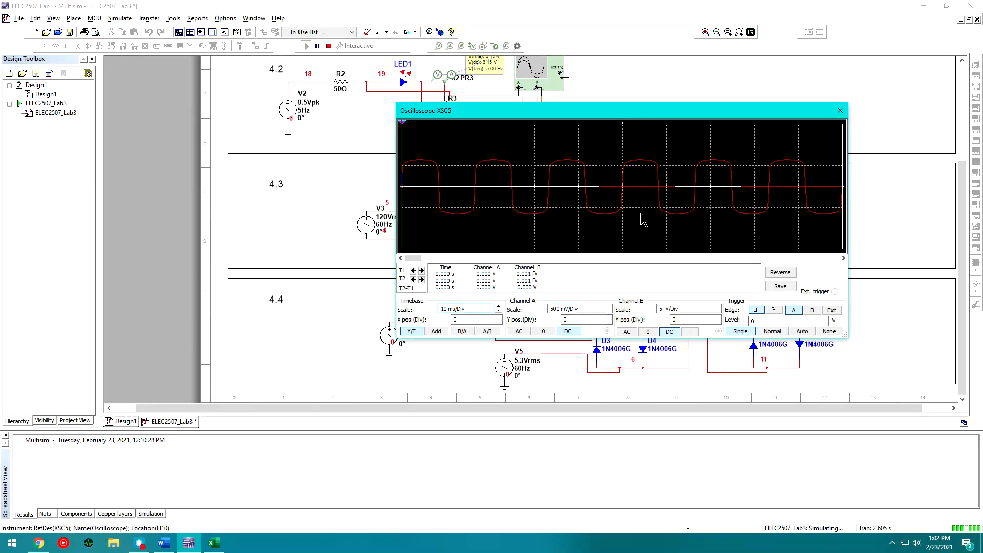
Step: Measure the D3/D4 waveform with cursor T2 on the trough near 11.9 ms and T1 on the crest near 19.9 ms
left_click_drag(403, 189, 454, 215)
left_click_drag(403, 193, 490, 195)
left_click_drag(534, 117, 741, 40)
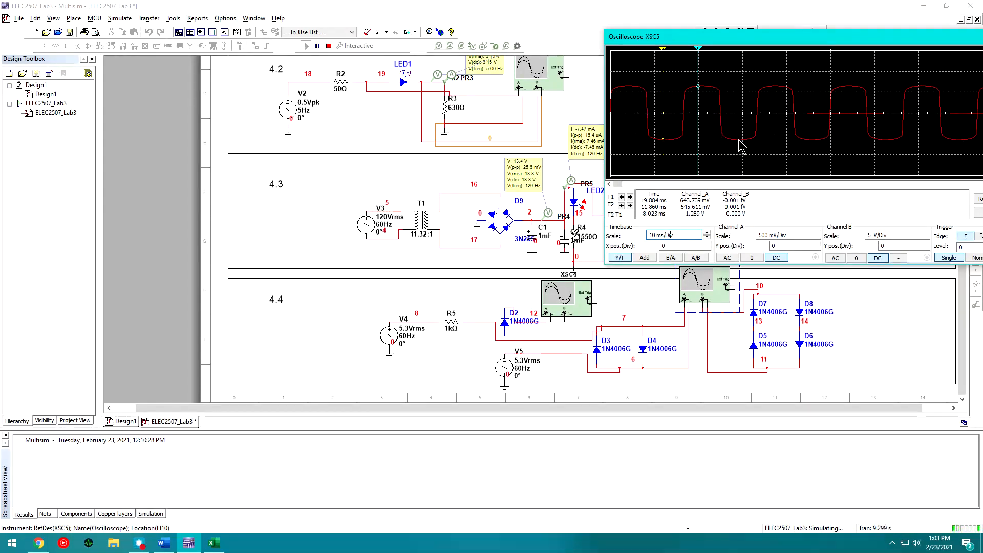
left_click_drag(798, 37, 547, 52)
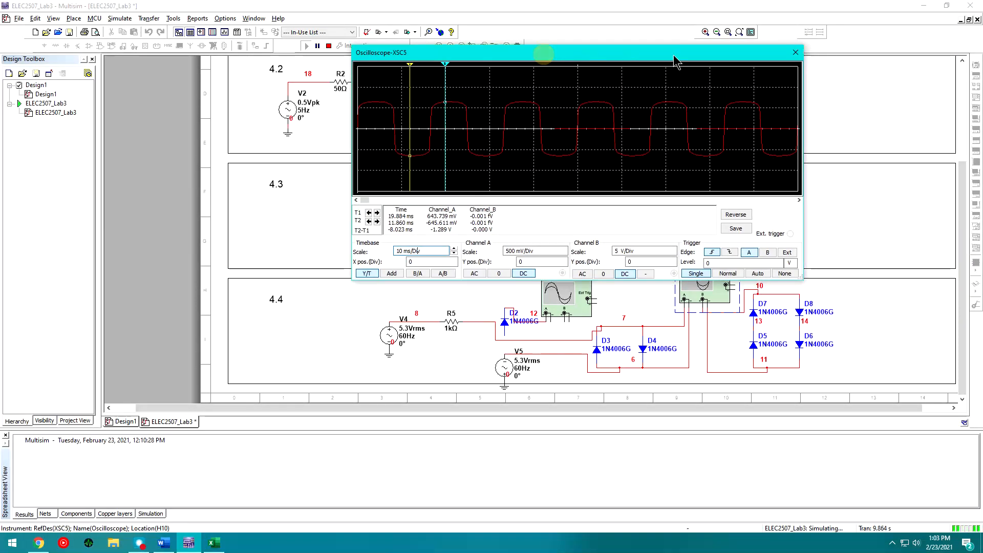
left_click(795, 52)
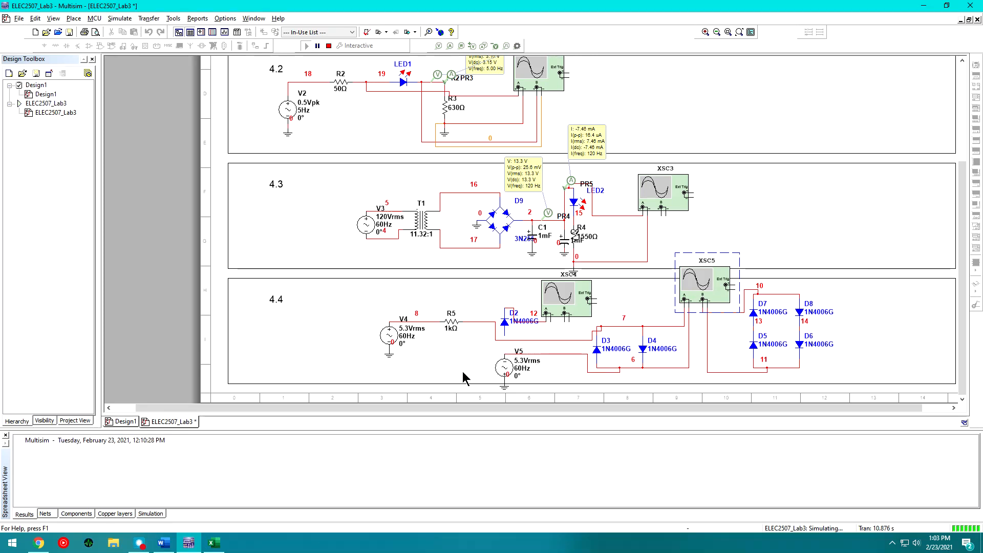
Step: Reopen XSC5 and refine the measurement with cursor T1 near 20.5 ms and T2 near 12.4 ms
double_click(719, 293)
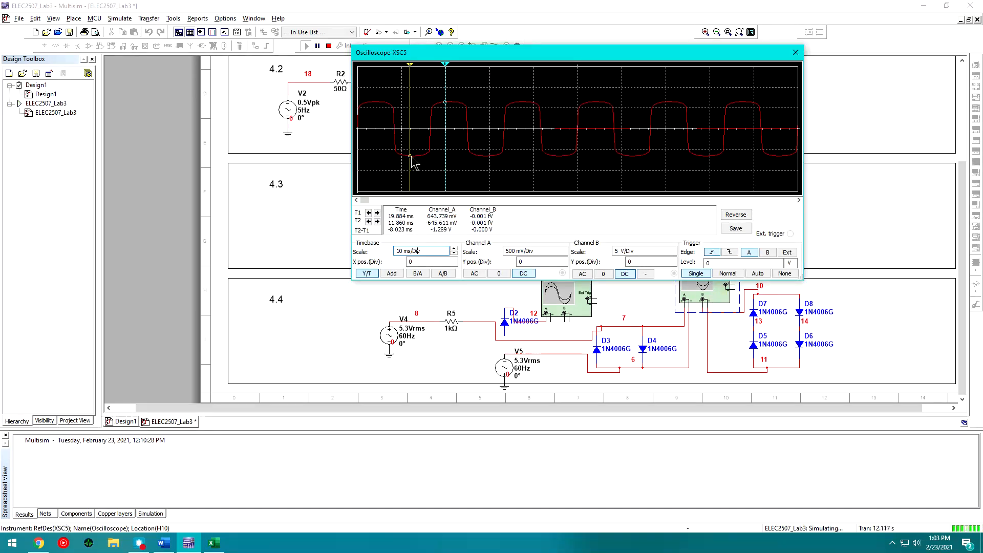
left_click(447, 95)
left_click_drag(411, 163, 413, 162)
left_click_drag(620, 53, 597, 65)
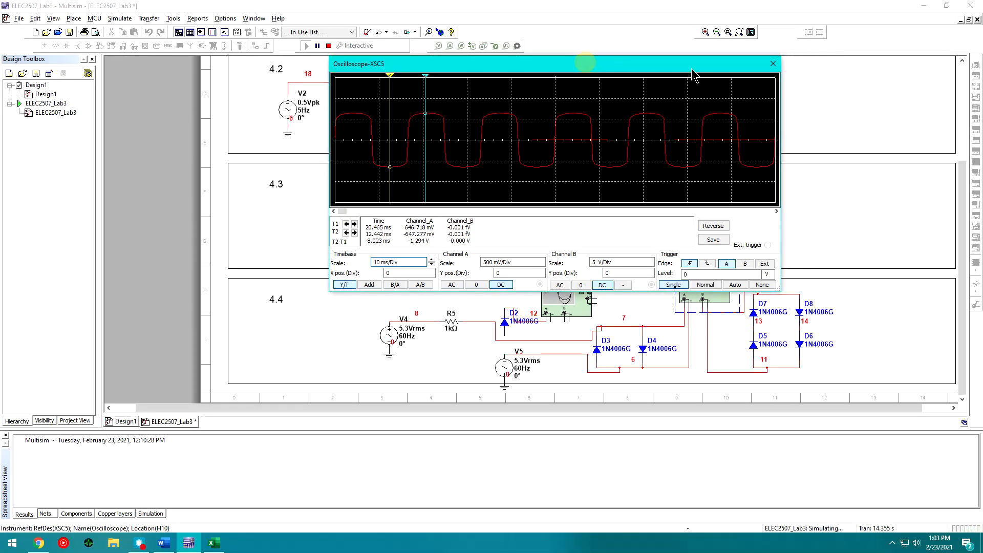
left_click(773, 64)
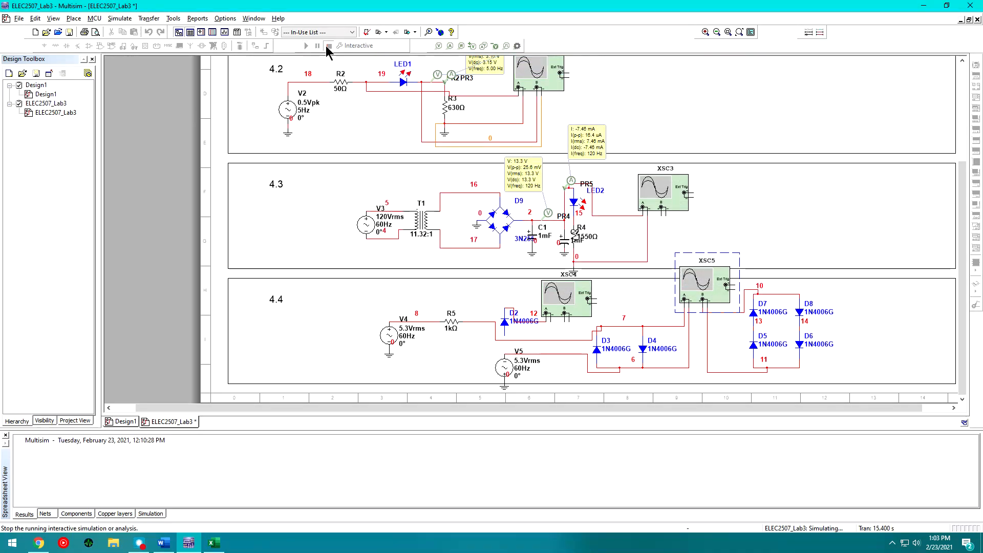
Step: Stop the simulation and rewire R5 and V5 from the D3/D4 pair to the upper and lower nodes of the D5–D8 network
left_click(329, 46)
left_click(546, 340)
key("Delete")
left_click(557, 354)
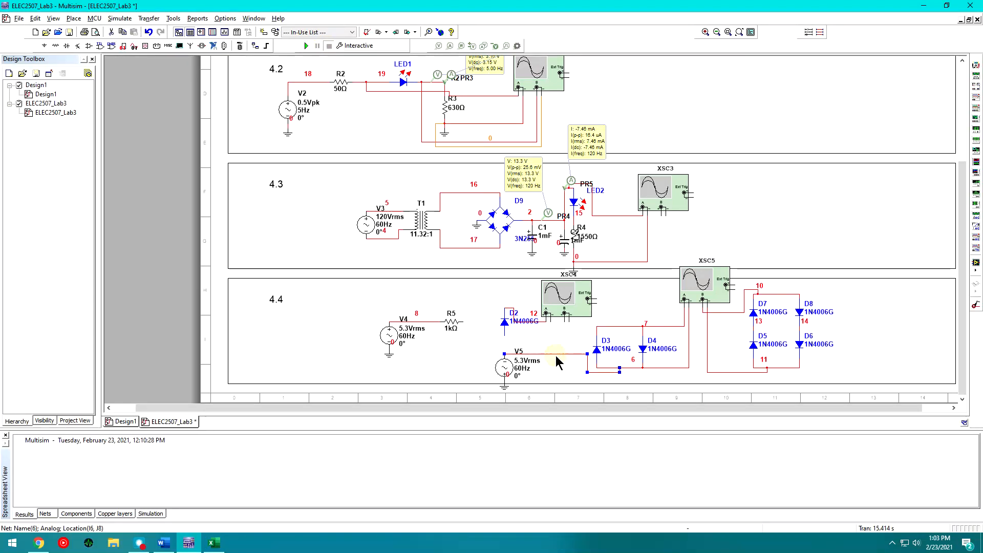
key("Delete")
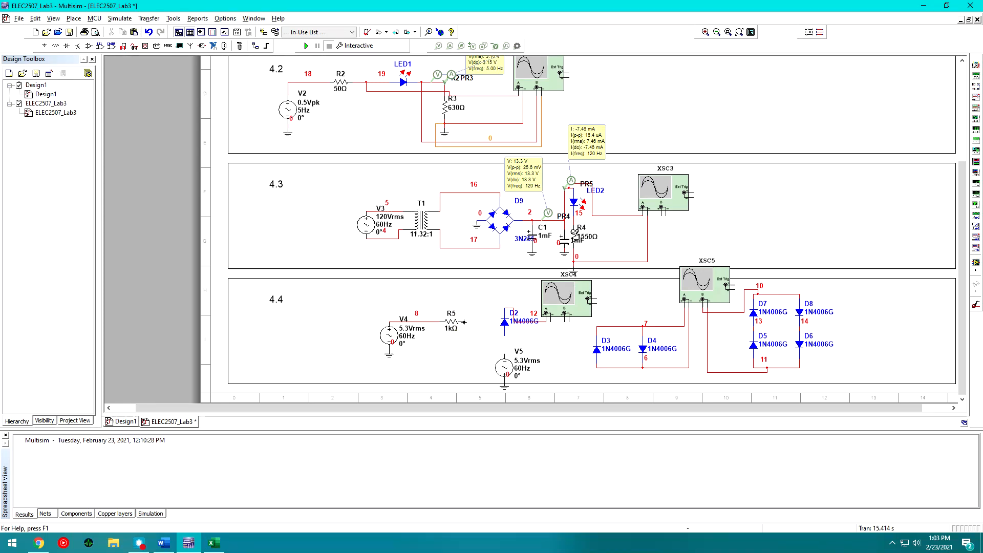
left_click(766, 295)
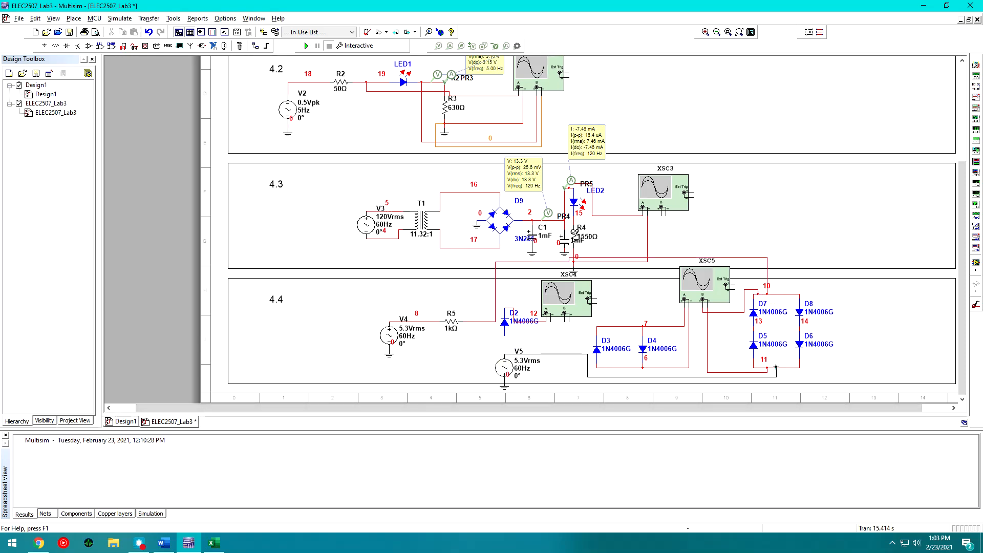
left_click(776, 367)
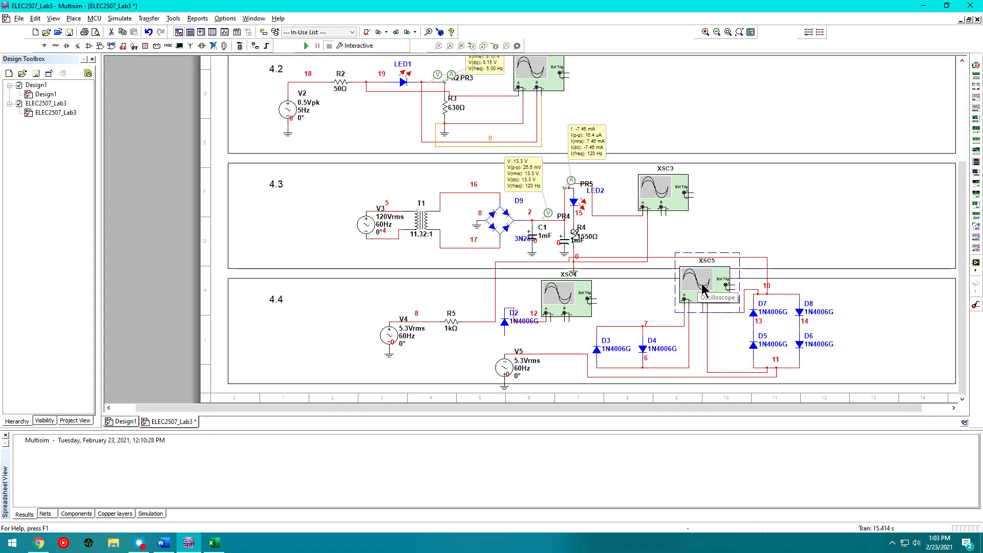
Step: Run the simulation with XSC5 open, using channel B as trigger source and a channel B scale of 500 mV/Div
double_click(704, 289)
left_click(305, 46)
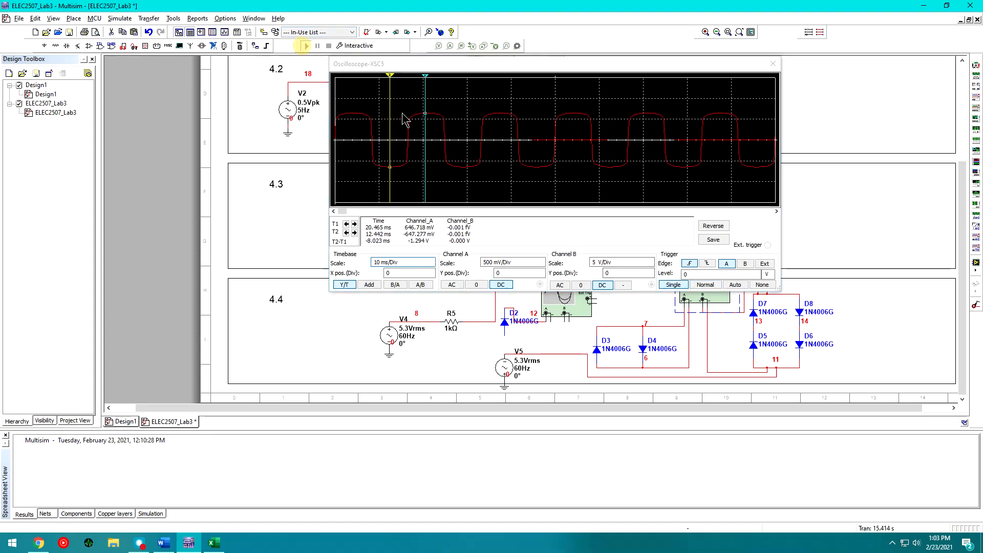
left_click(745, 263)
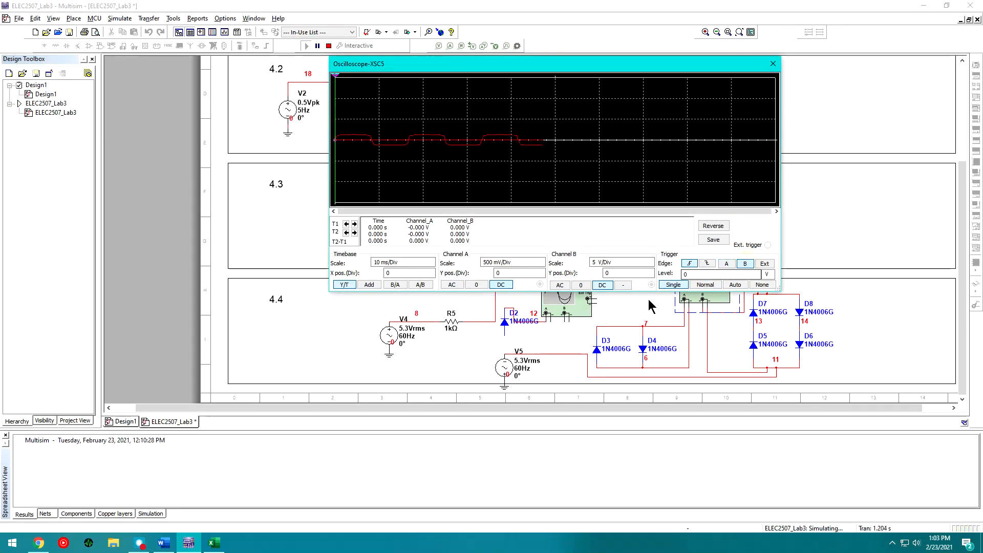
left_click(746, 264)
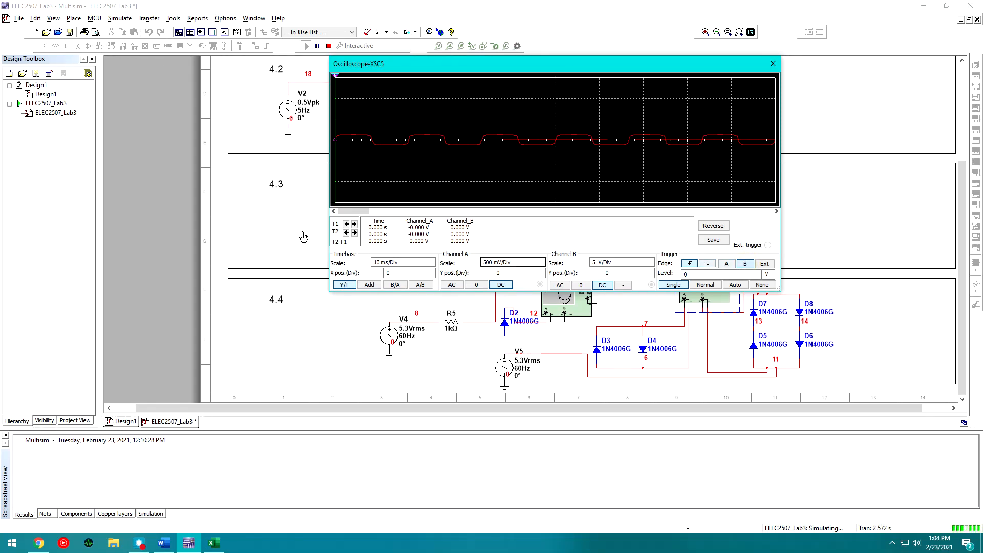
left_click(650, 265)
left_click(651, 265)
left_click(651, 265)
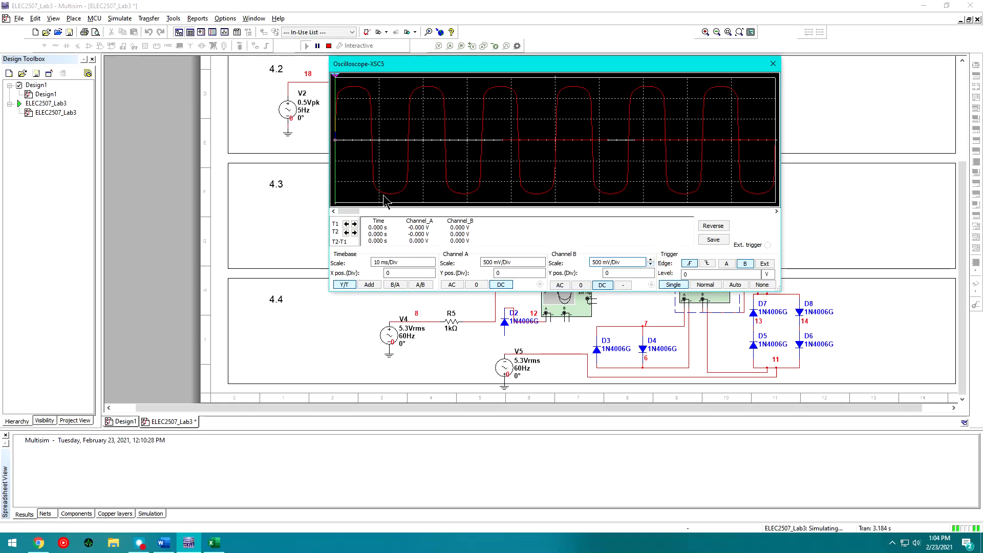
Step: Place cursor T2 on the crest near 20.8 ms and try to select the Channel B trace for it
left_click_drag(332, 75, 427, 82)
right_click(453, 98)
left_click(471, 111)
left_click(534, 186)
left_click(526, 203)
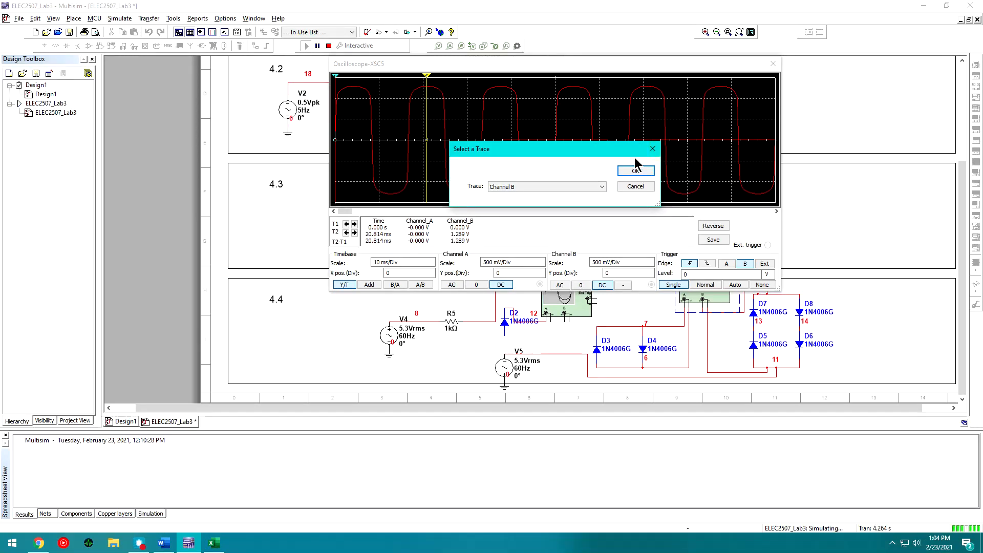
left_click(654, 149)
Step: Select Channel B as the cursor trace and measure its trough with T1 near 12.2 ms
right_click(610, 97)
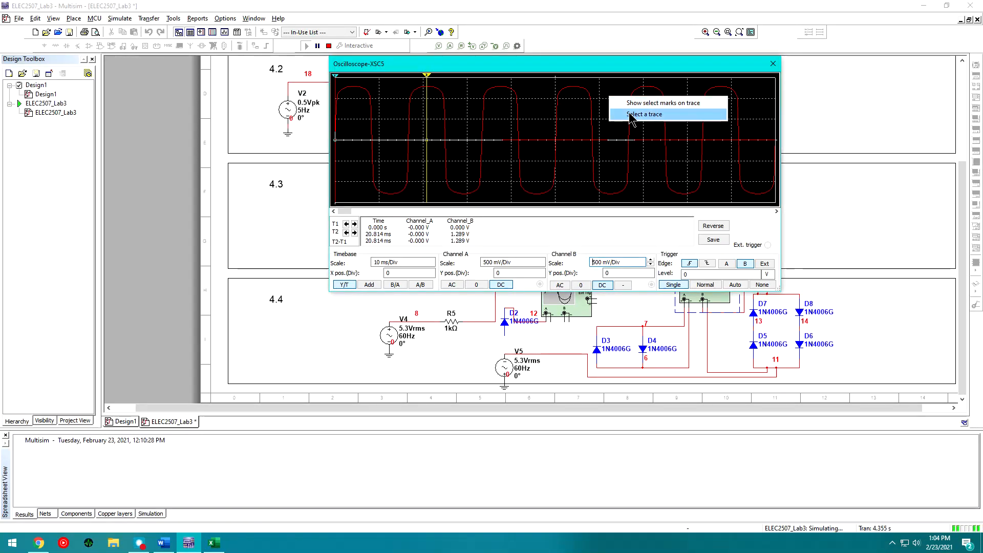
left_click(624, 117)
left_click(565, 187)
left_click(559, 204)
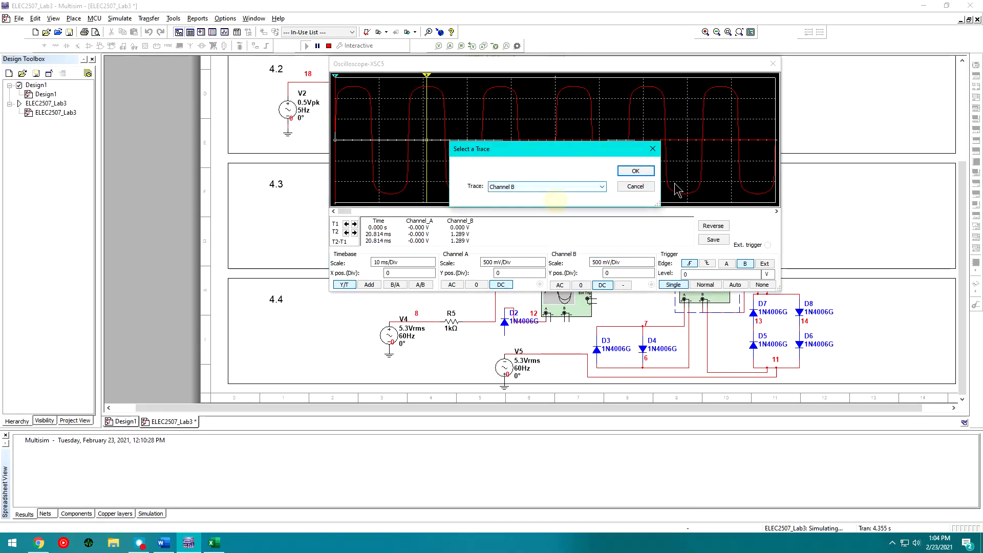
left_click(635, 171)
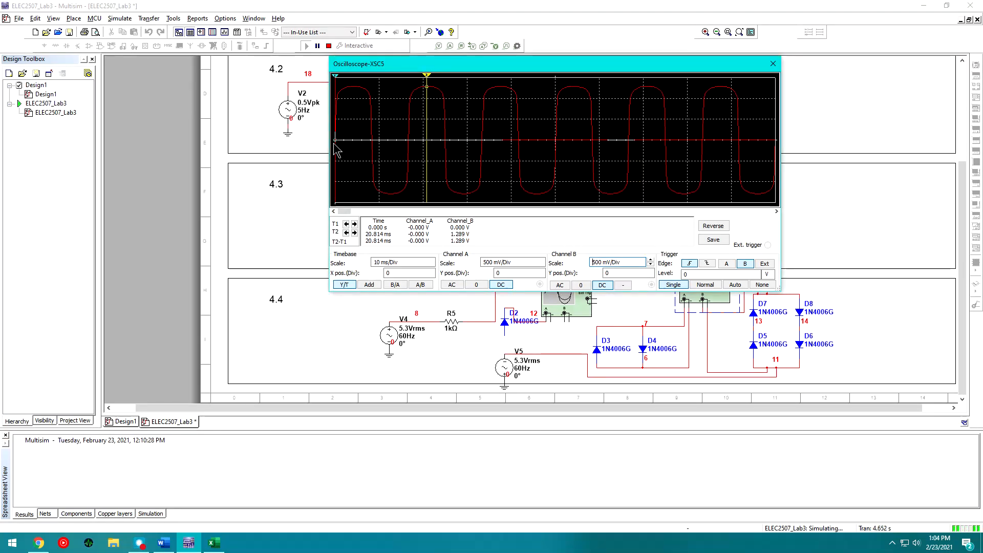
left_click_drag(336, 148, 390, 207)
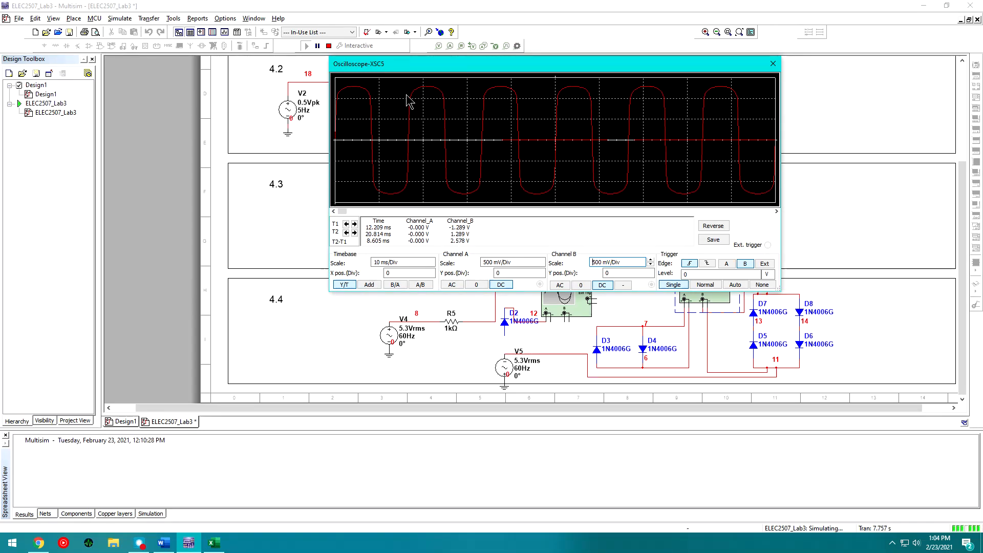
left_click_drag(423, 62, 380, 67)
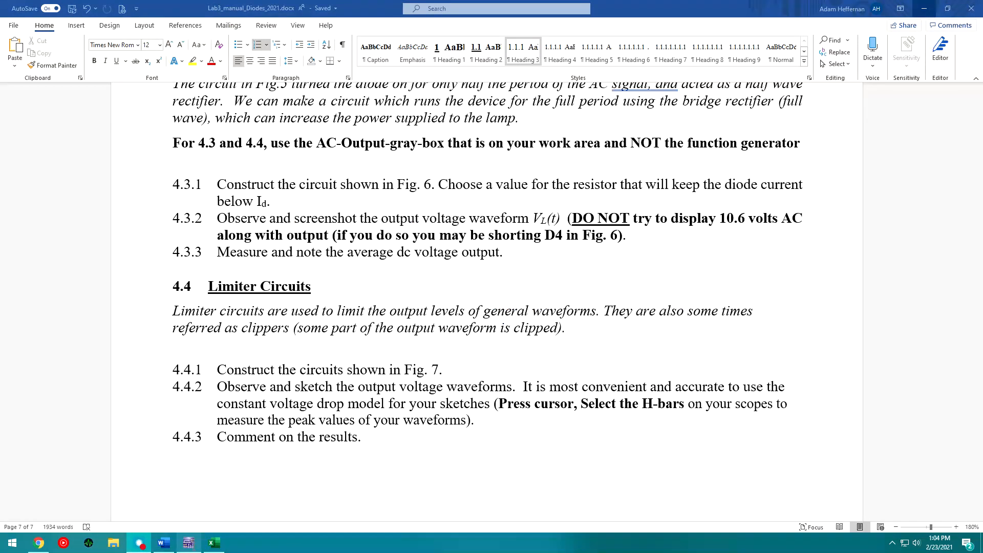
Step: Switch to the lab manual in Word and review the section 4.4 limiter circuit instructions
left_click(190, 534)
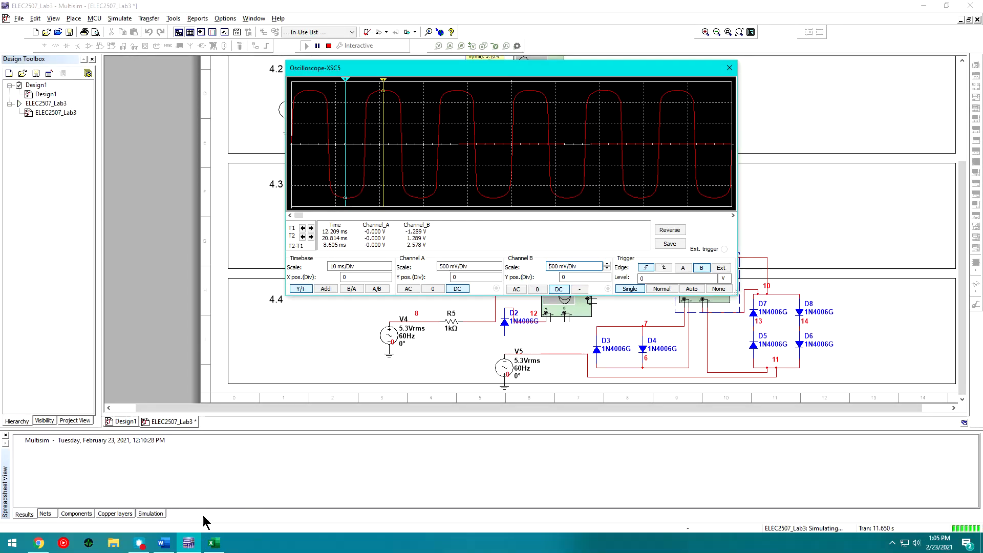
left_click(164, 543)
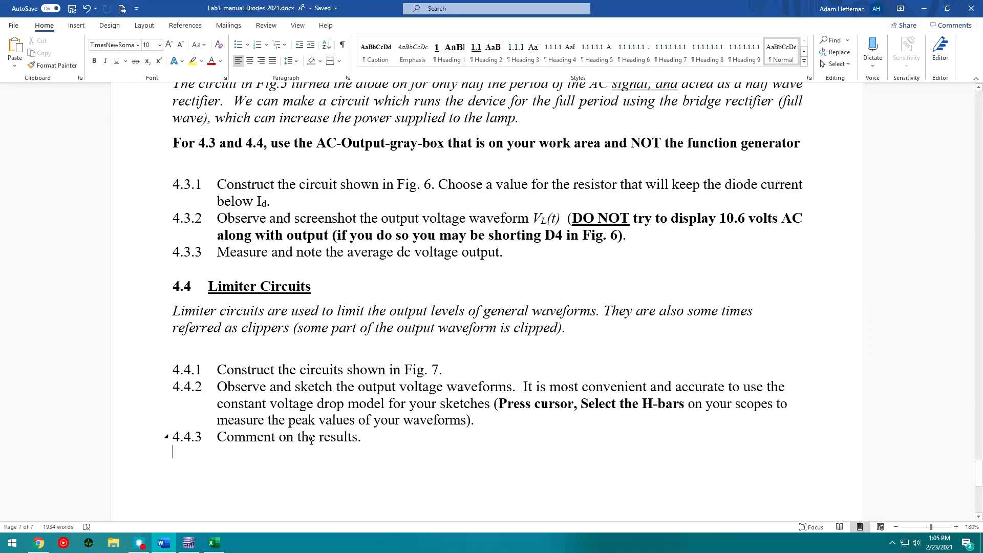
left_click(953, 529)
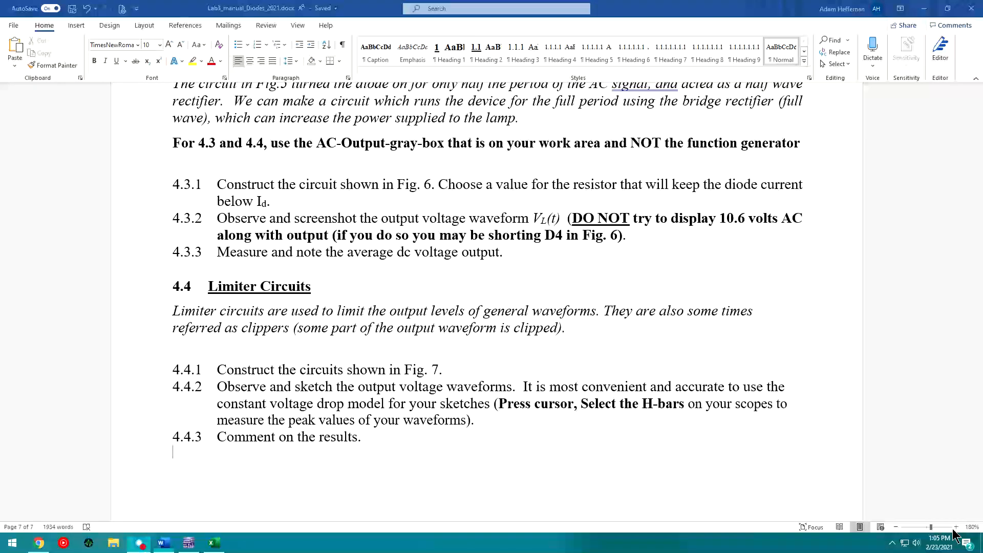